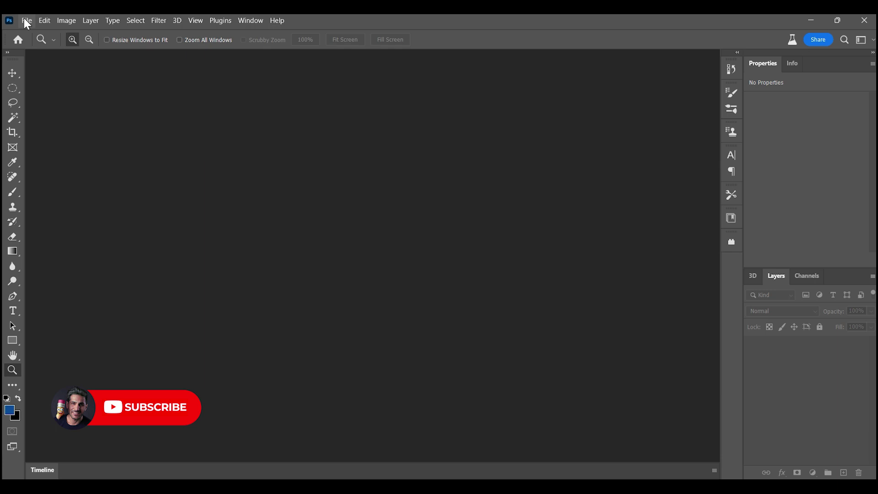
Step: Open the File menu in the empty Photoshop window to begin the composite
click(25, 20)
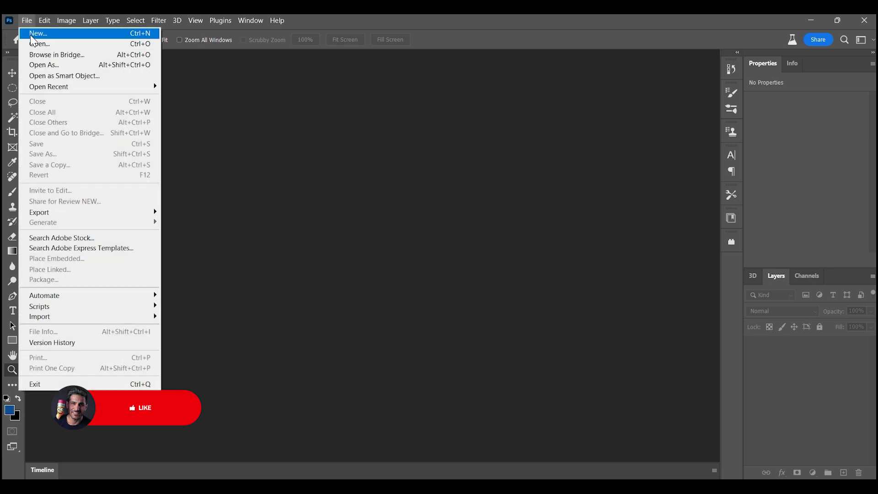
Step: Create a new 7000 × 4600 pixel, 72 ppi RGB Color document
click(32, 35)
click(638, 160)
click(637, 180)
text(00)
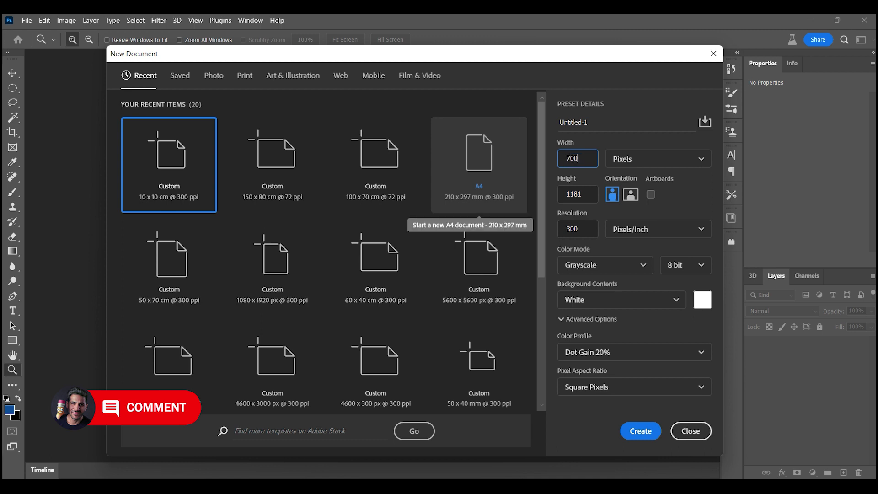
key(Tab)
text(4600)
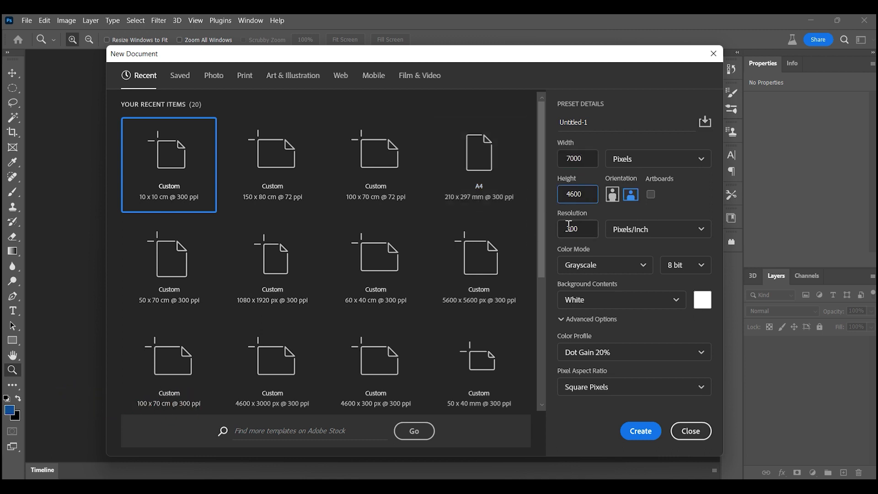
key(Tab)
text(72)
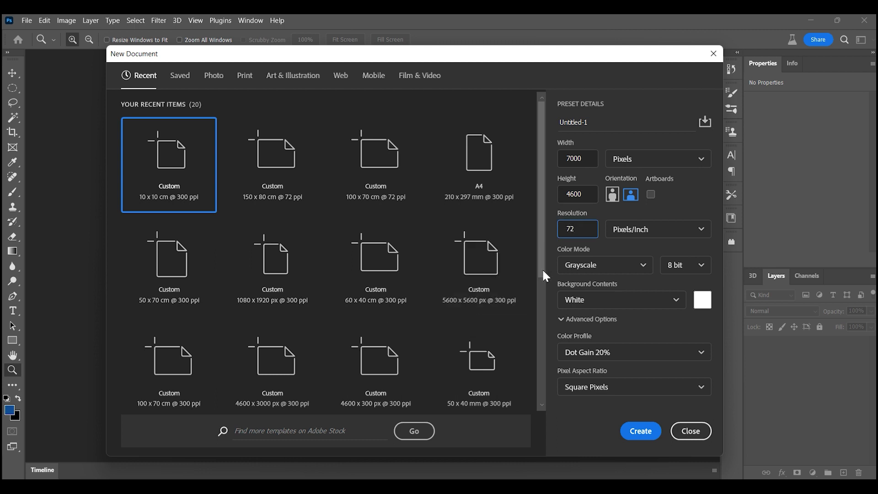
click(570, 262)
click(581, 324)
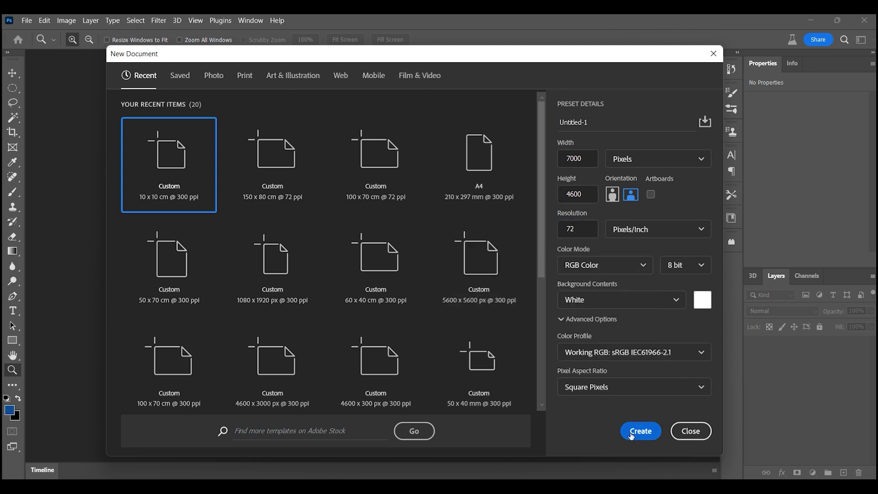
click(640, 431)
Step: Open the pedro-lastra city photo, unlock its Background as Layer 0, and zoom into the rooftops
click(26, 20)
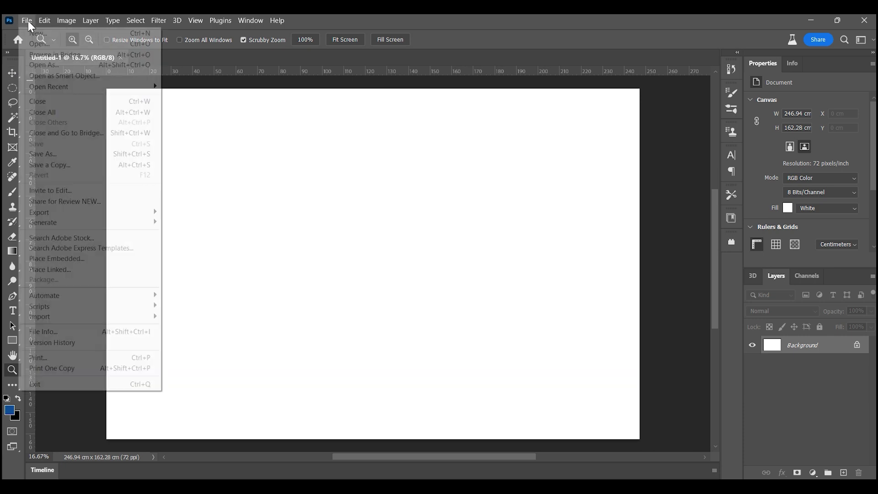
click(29, 39)
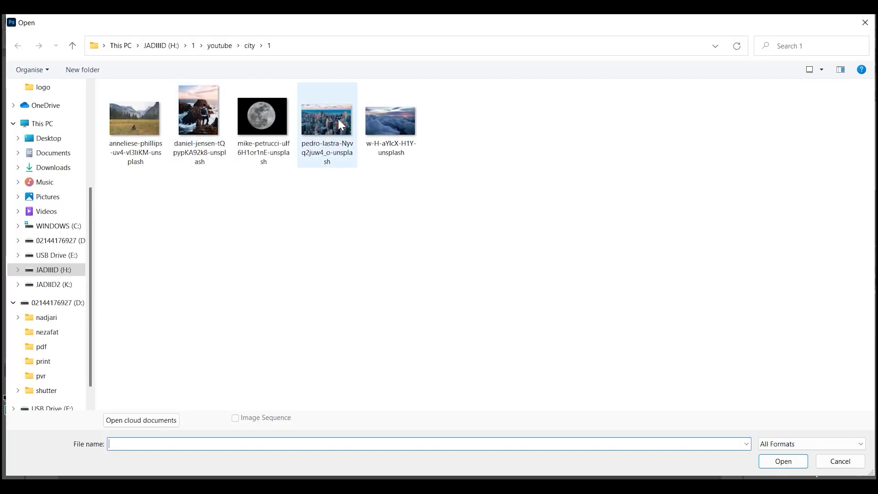
double_click(338, 117)
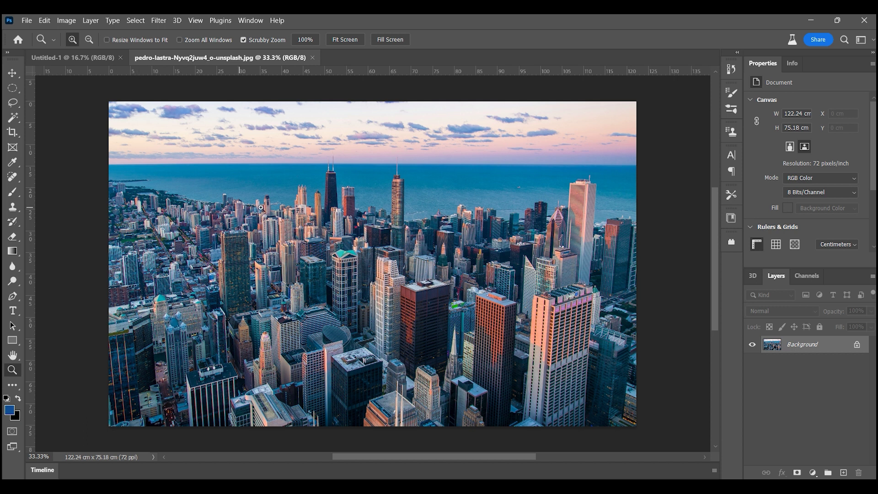
double_click(811, 347)
click(529, 149)
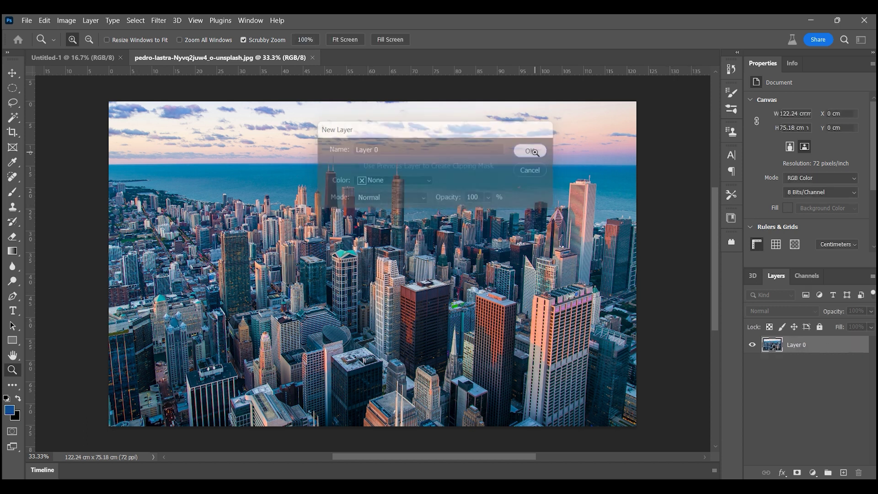
mouse_move(118, 239)
mouse_down()
mouse_move(132, 175)
mouse_move(246, 232)
mouse_move(227, 238)
mouse_up()
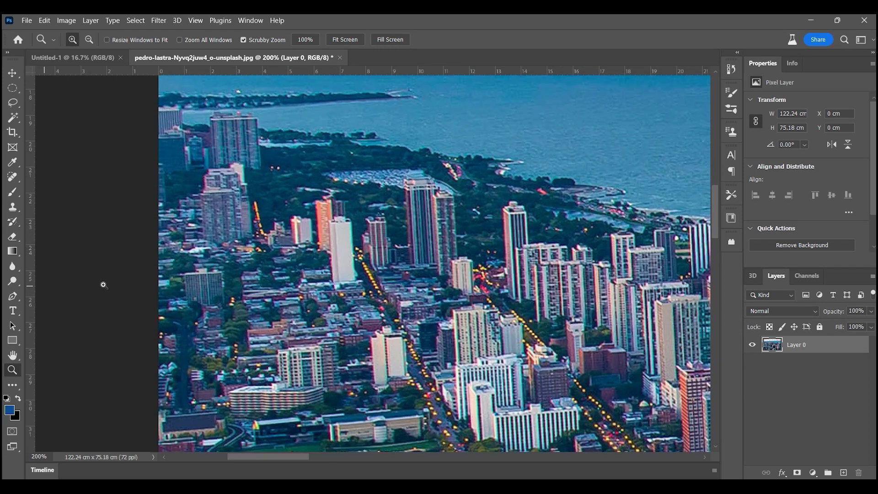
Step: Trace a Pen path along the skyline rooftops, zooming in as needed, then fit the whole image
click(214, 254)
key(p)
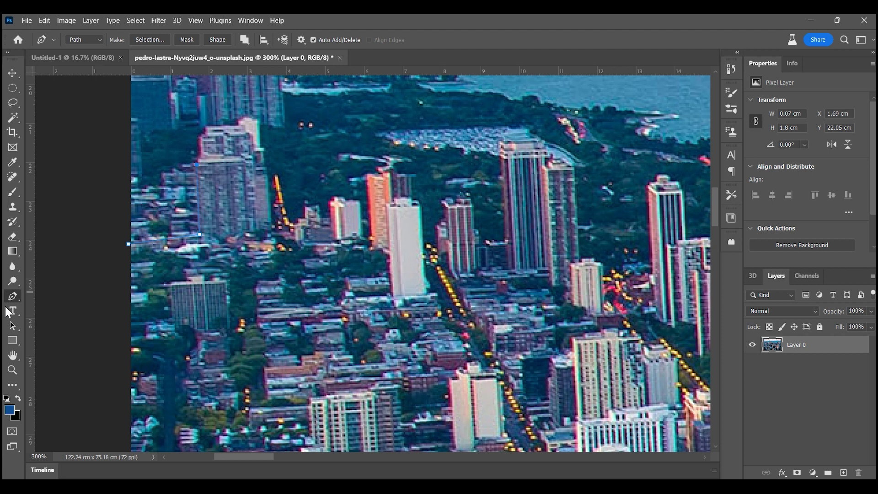
click(14, 370)
click(195, 162)
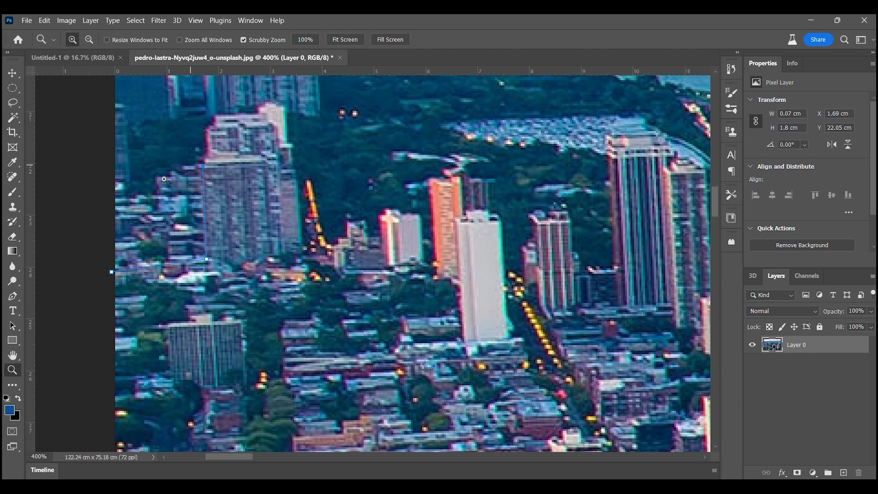
click(13, 293)
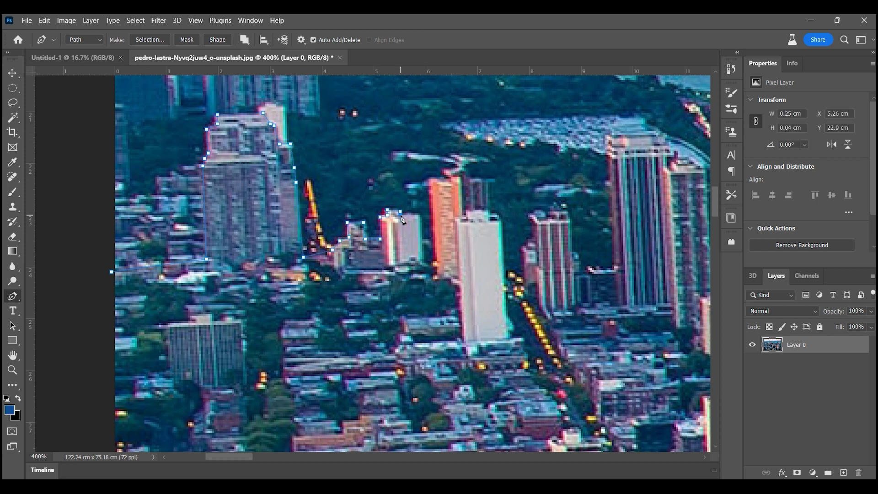
scroll(576, 256, up, 2)
scroll(549, 274, up, 3)
scroll(526, 284, down, 3)
scroll(475, 302, up, 3)
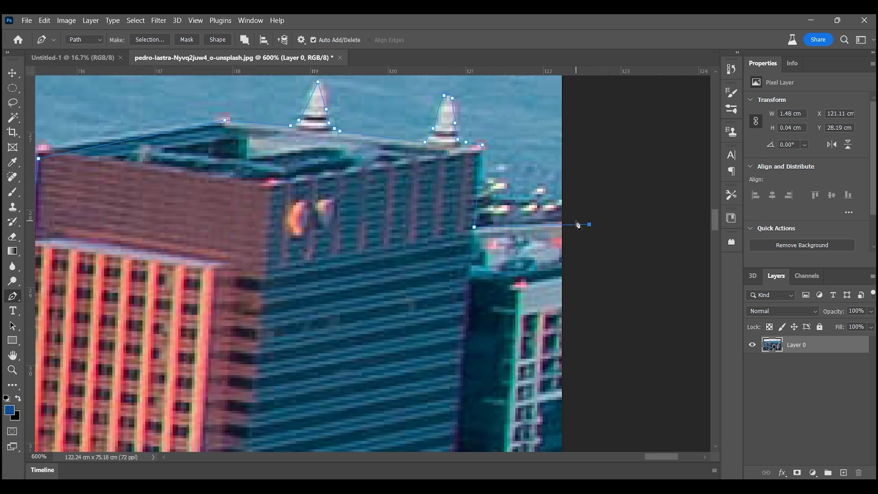
key(ctrl+0)
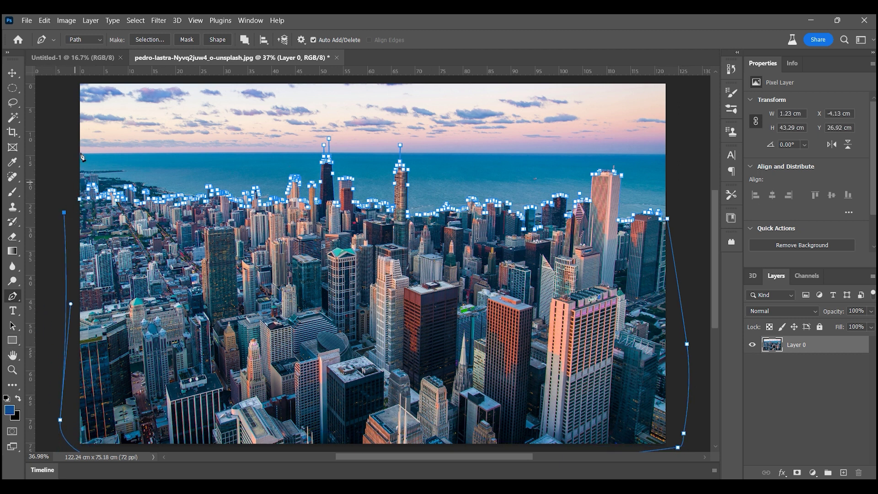
Step: Turn the skyline path into a selection and paste the buildings into Untitled-1
click(141, 41)
click(493, 129)
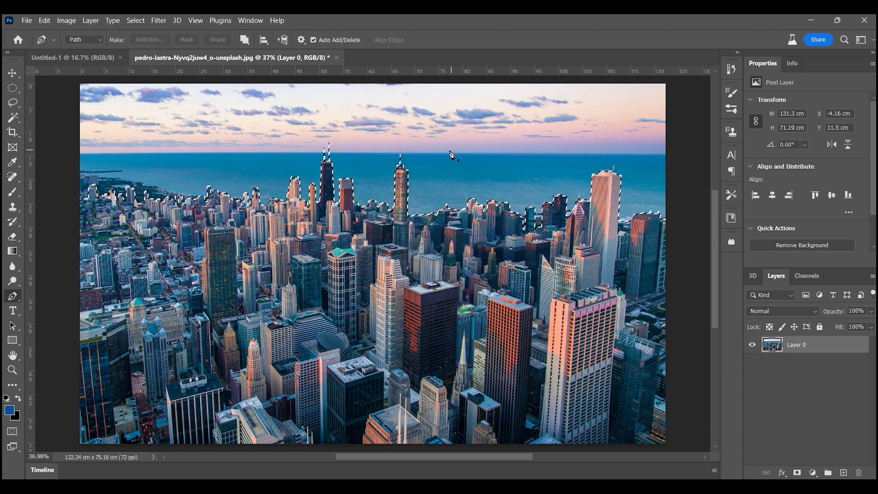
key(Delete)
click(72, 57)
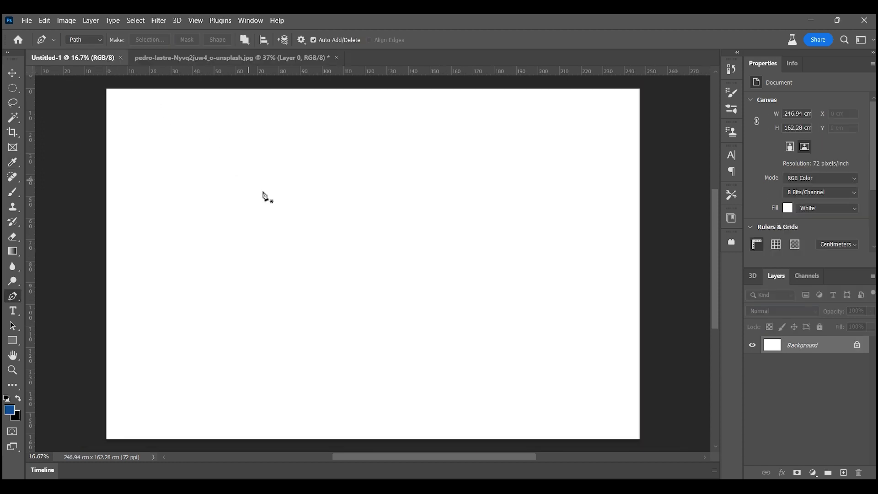
key(ctrl+v)
Step: Rotate the pasted city 180°, move it to the top and scale it to canvas width
key(ctrl+t)
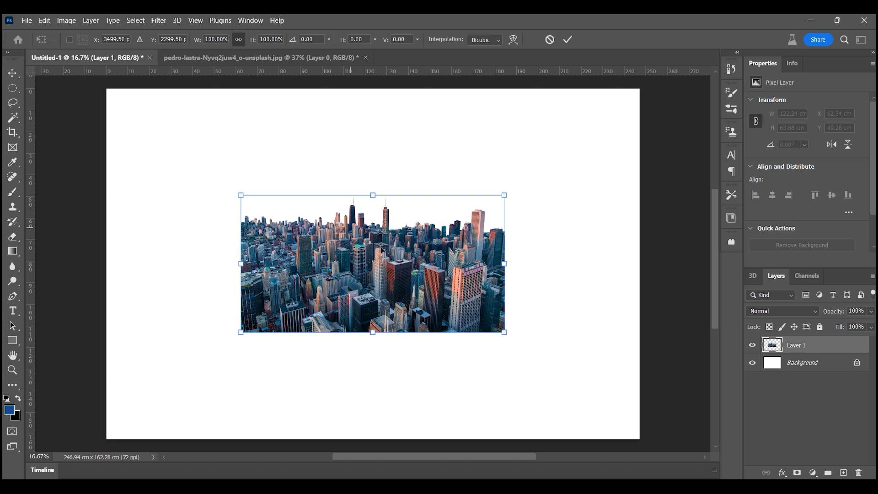
drag(527, 337, 172, 163)
drag(400, 292, 266, 175)
drag(368, 215, 652, 335)
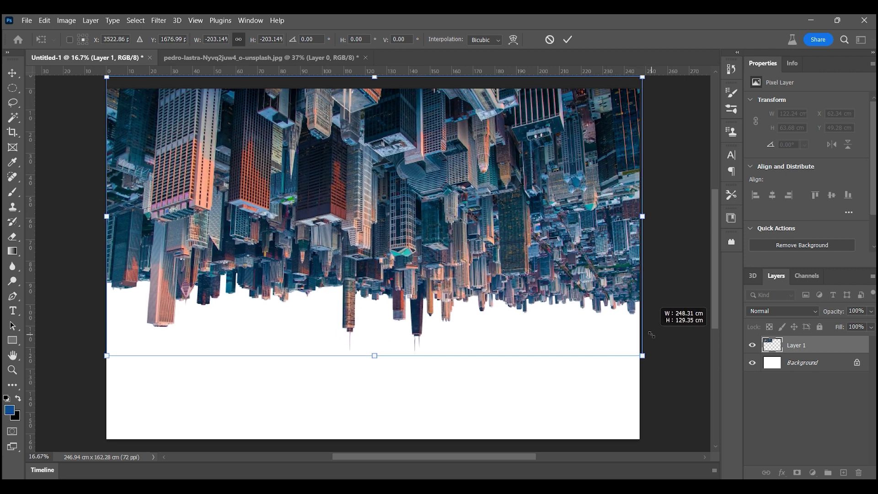
key(Return)
Step: Start opening another image from the File menu
key(p)
click(27, 21)
click(34, 42)
Step: Bring the clouds photo into Untitled-1, scale it full width at the bottom, and stack it under the city
double_click(389, 163)
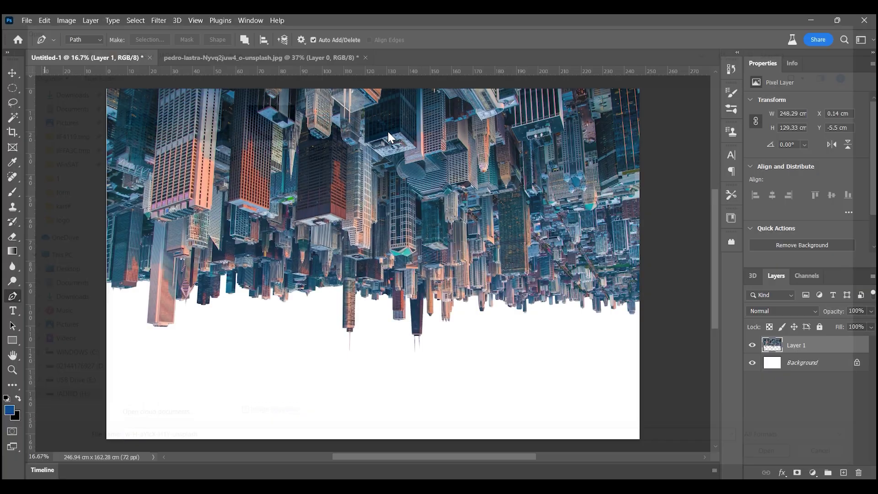
drag(321, 135, 304, 345)
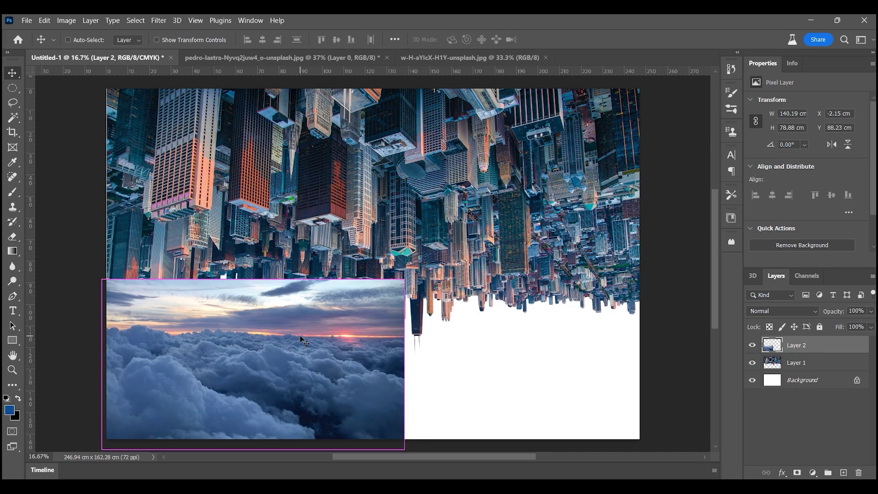
key(ctrl+t)
drag(402, 285, 668, 210)
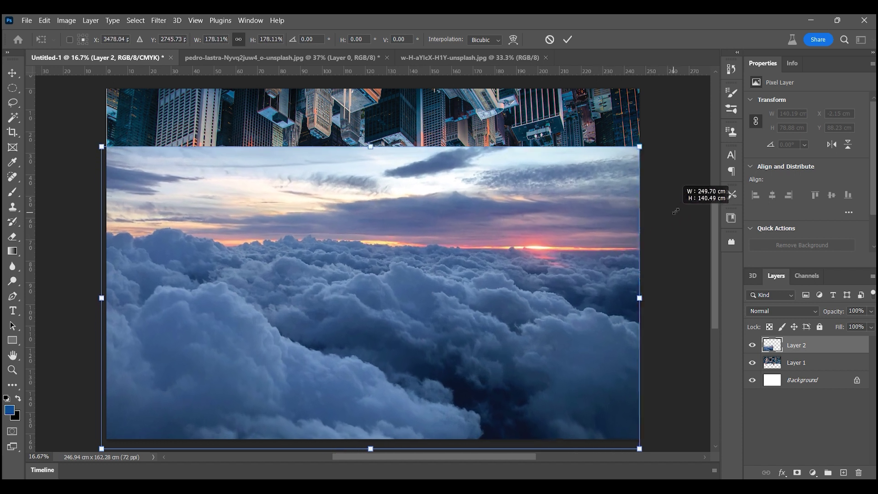
drag(503, 284, 502, 382)
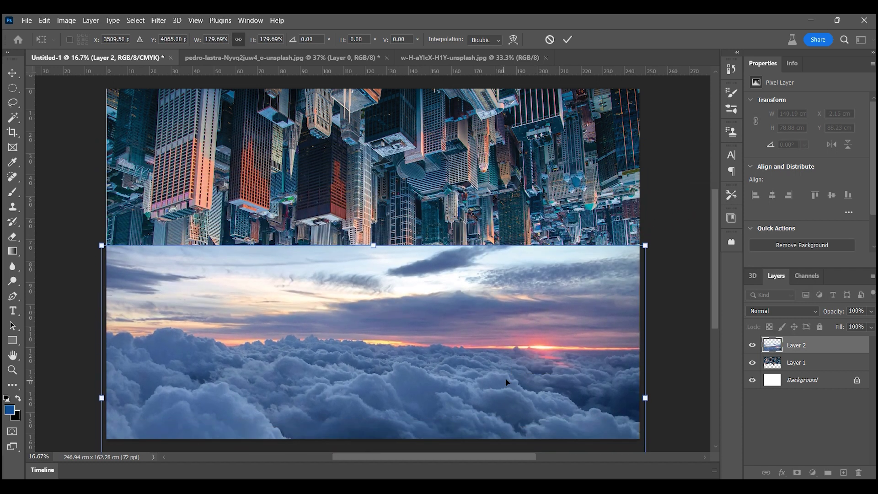
key(Return)
drag(833, 355, 830, 373)
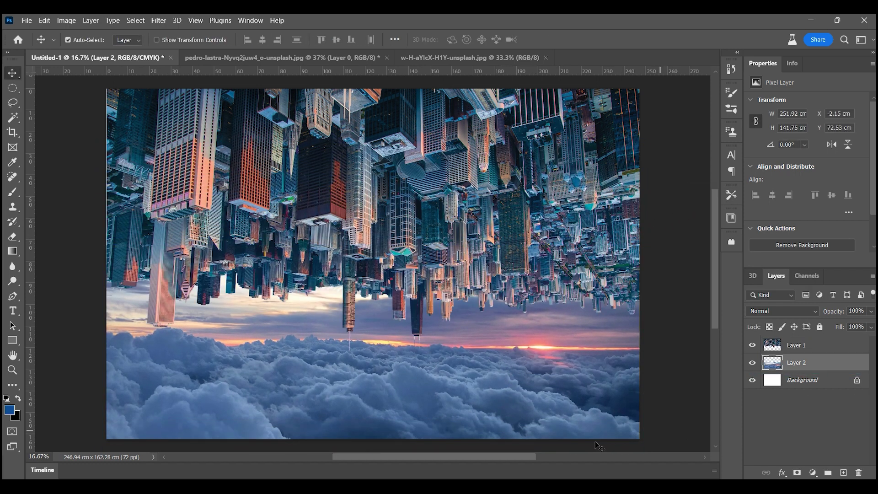
Step: Mirror the upside-down city horizontally and raise it slightly
key(ctrl+t)
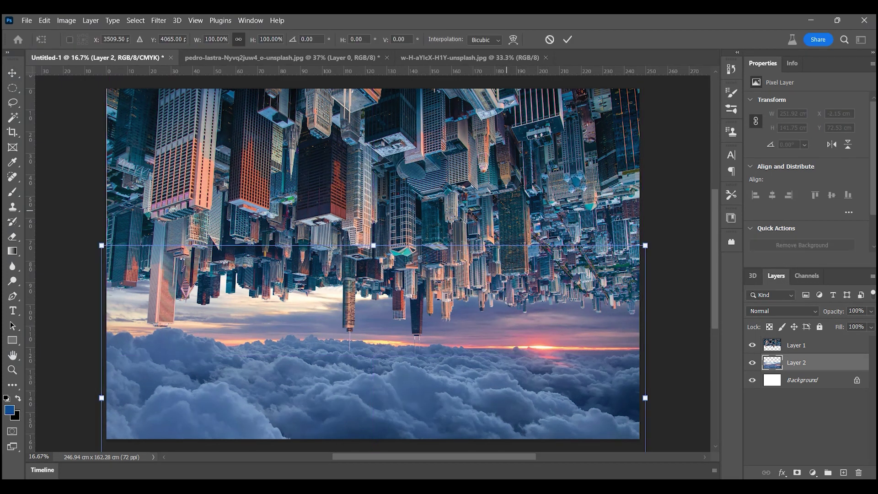
key(Return)
click(459, 186)
key(ctrl+t)
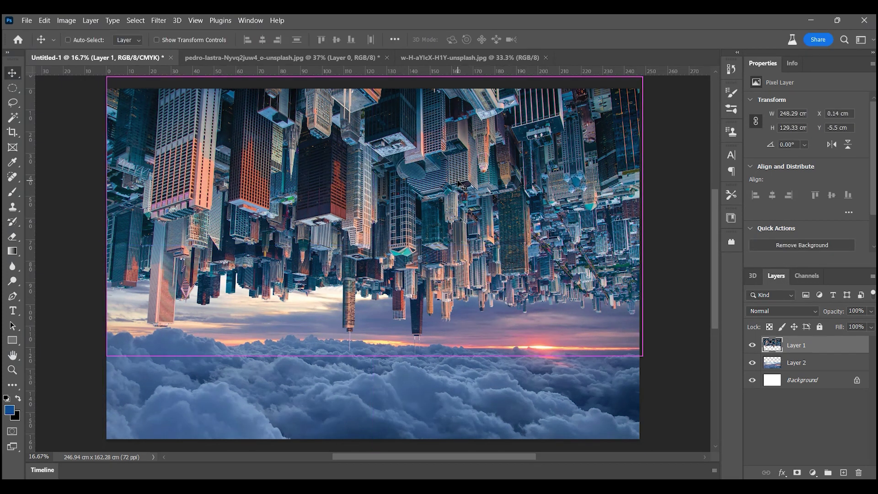
right_click(459, 186)
click(509, 404)
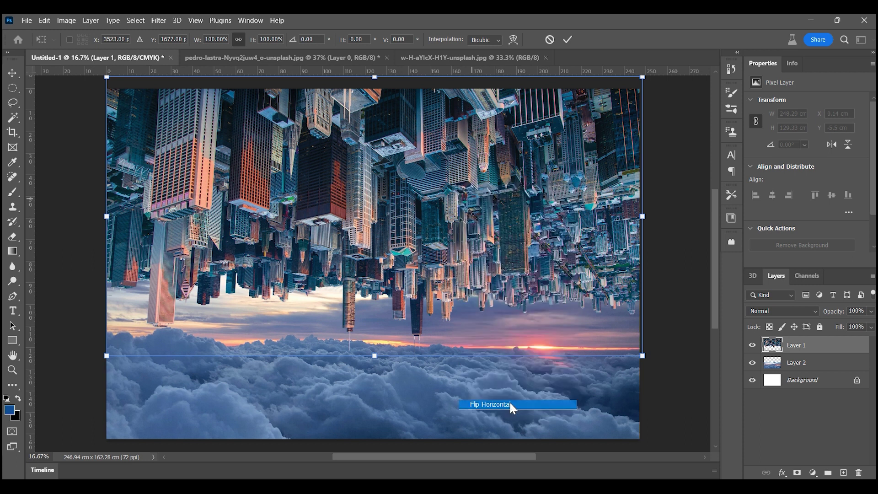
drag(503, 290, 506, 247)
Step: Distort the city's top-left and top-right corners outward
scroll(329, 227, up, 1)
right_click(329, 227)
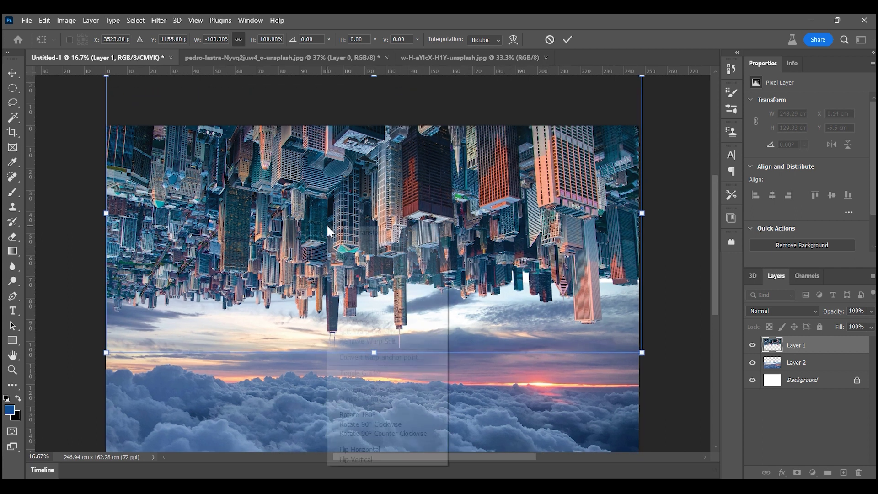
click(353, 277)
drag(122, 118, 112, 116)
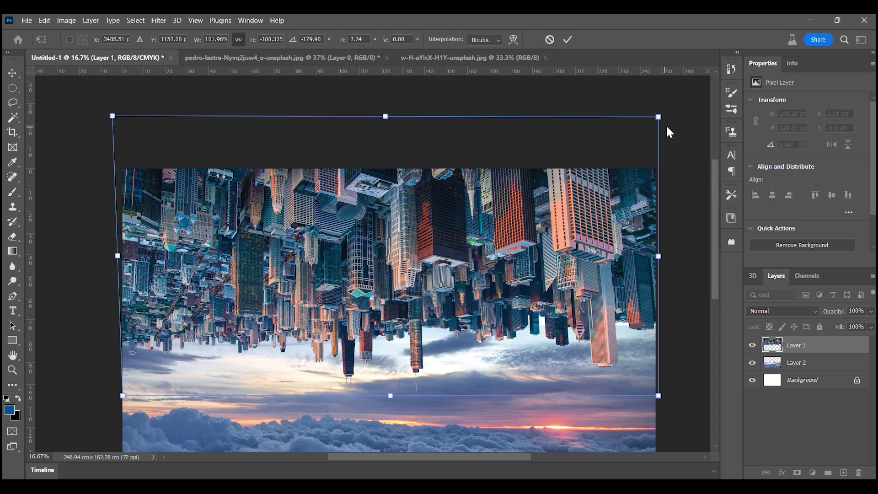
drag(667, 131, 691, 131)
scroll(606, 167, down, 1)
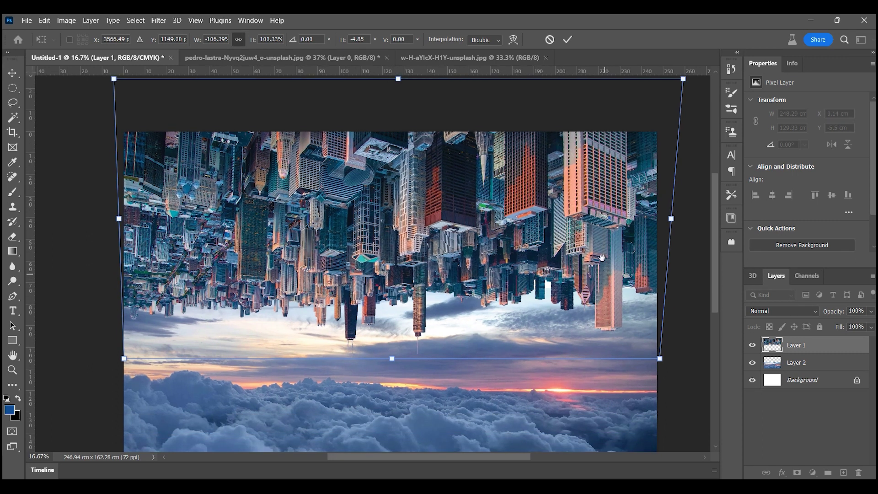
scroll(441, 277, down, 2)
scroll(549, 265, up, 1)
key(Return)
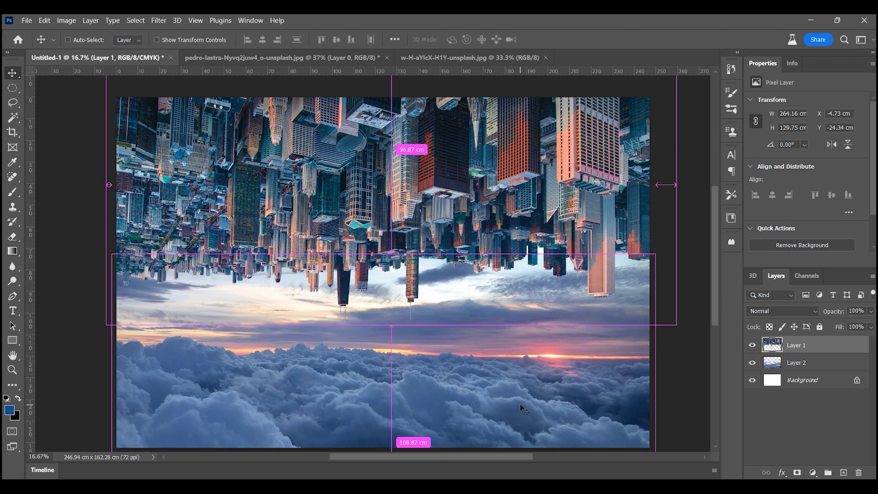
Step: Rotate the clouds about 2.9°, enlarge them slightly and raise them a little
ctrl+click(546, 370)
key(ctrl+t)
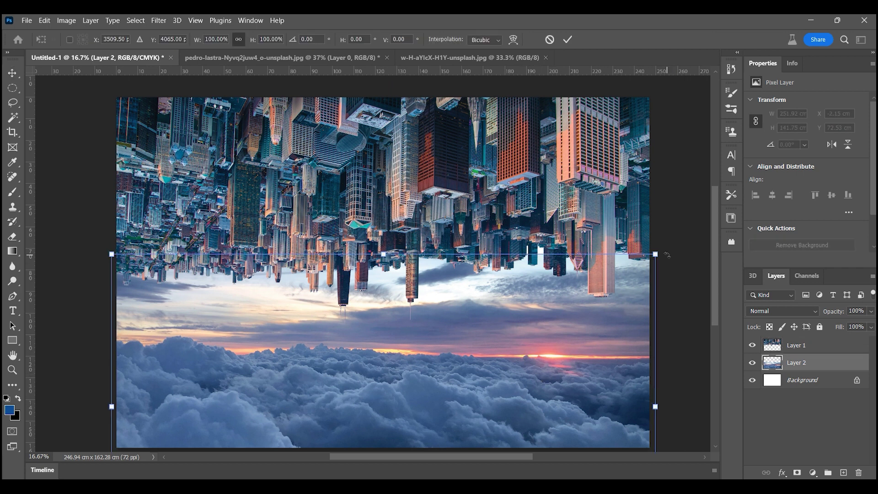
drag(668, 255, 672, 269)
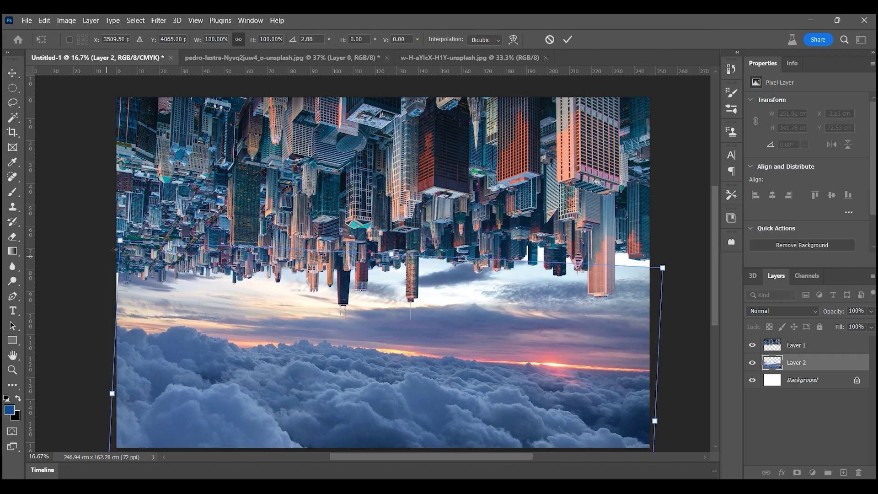
drag(120, 240, 98, 224)
drag(207, 281, 207, 274)
key(Return)
Step: Tilt the upside-down city to match the clouds and shorten it from the bottom
click(414, 188)
key(ctrl+t)
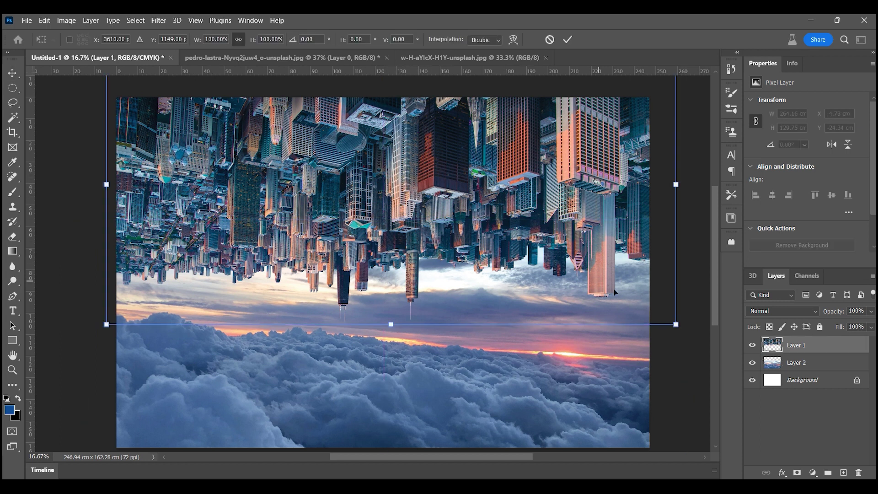
drag(685, 326, 685, 312)
drag(397, 324, 397, 309)
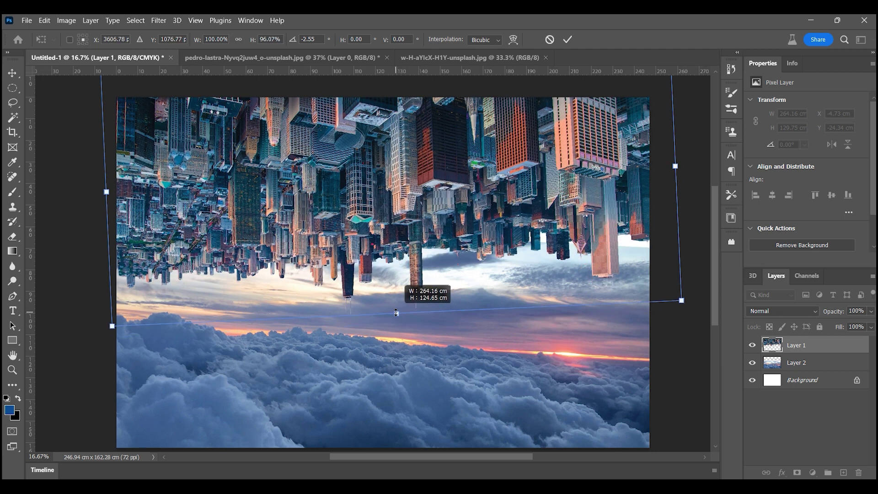
drag(514, 227, 497, 268)
Step: Distort the city's corners so its skyline meets the cloud horizon
right_click(497, 269)
click(517, 74)
drag(83, 374, 82, 364)
mouse_move(367, 361)
mouse_down()
mouse_move(371, 295)
mouse_move(399, 352)
mouse_up()
drag(679, 114, 679, 87)
drag(680, 350, 680, 355)
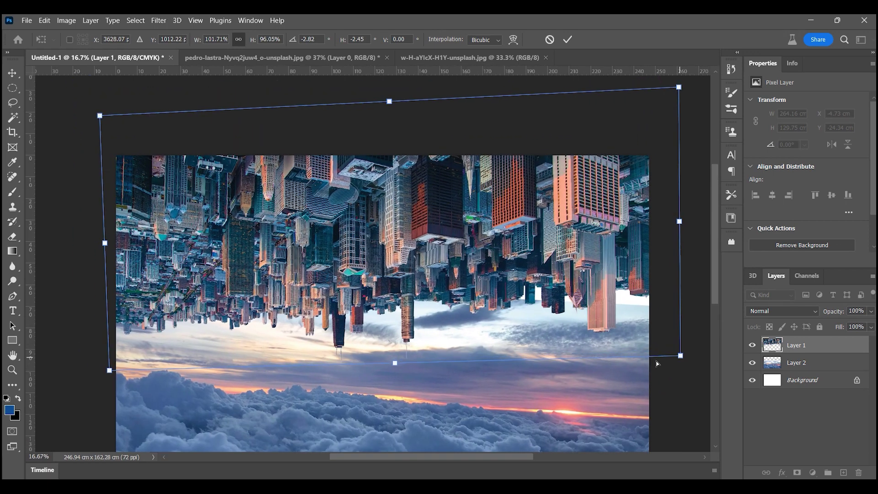
drag(114, 372, 116, 369)
key(Return)
Step: Duplicate the city layer, flip the copy vertically and move it to the canvas bottom
drag(353, 373, 337, 292)
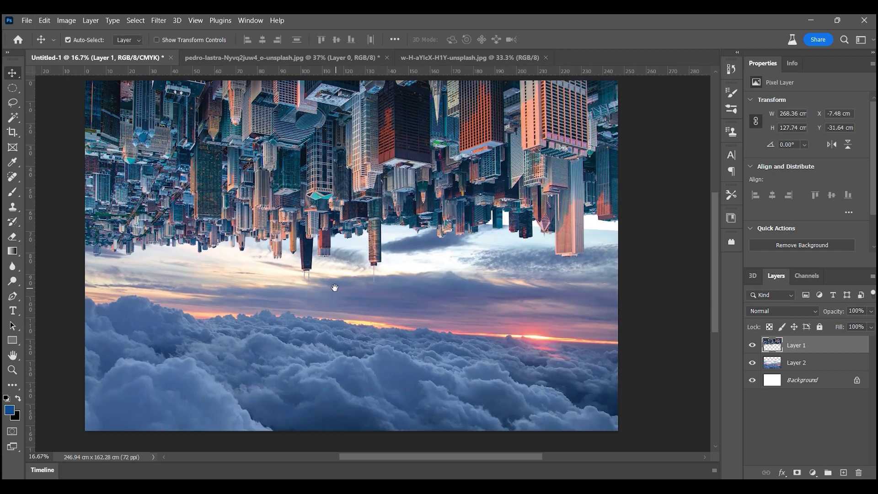
scroll(337, 293, up, 1)
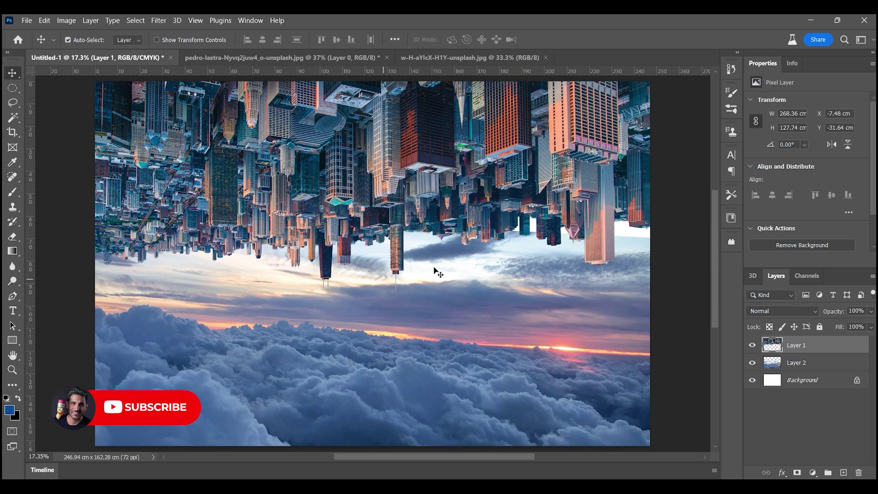
drag(559, 211, 558, 354)
key(ctrl+t)
right_click(530, 300)
click(553, 292)
drag(523, 260, 522, 387)
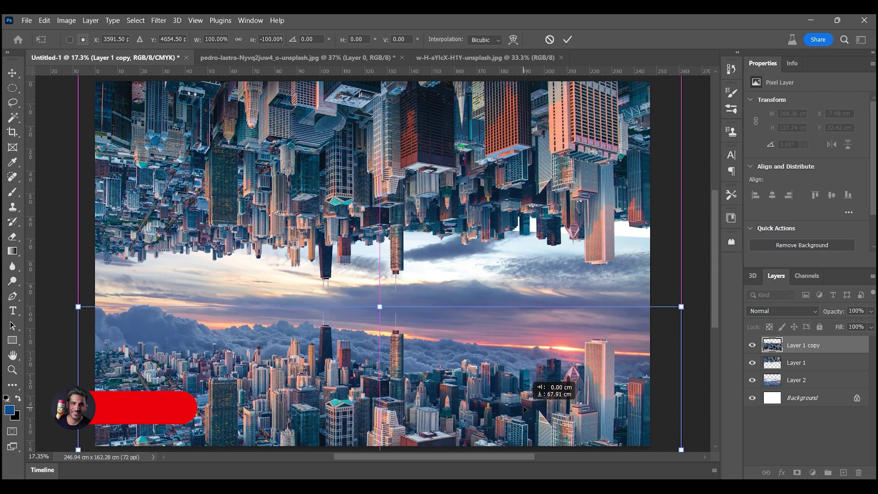
drag(521, 388, 525, 368)
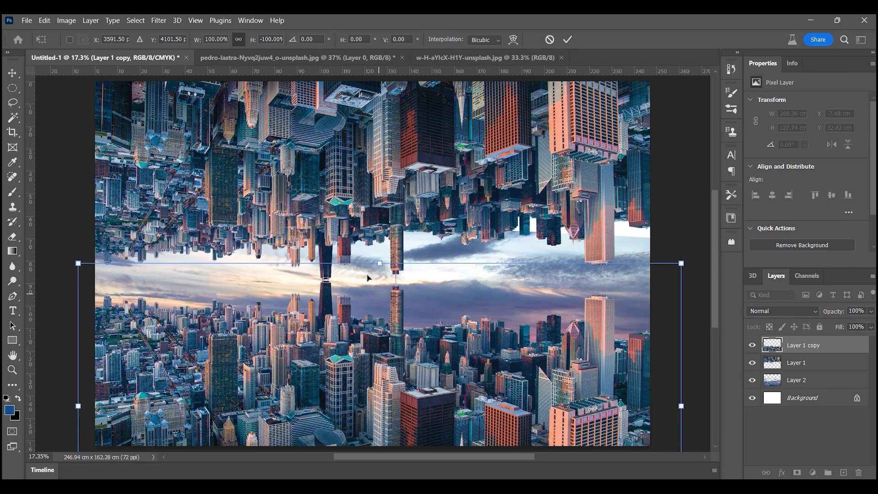
Step: Squash the lower city's height and fine-tune its position, then nudge the clouds vertically
mouse_move(380, 264)
mouse_down()
mouse_move(383, 323)
mouse_move(380, 311)
mouse_up()
mouse_move(402, 353)
mouse_down()
mouse_move(402, 327)
mouse_move(397, 335)
mouse_up()
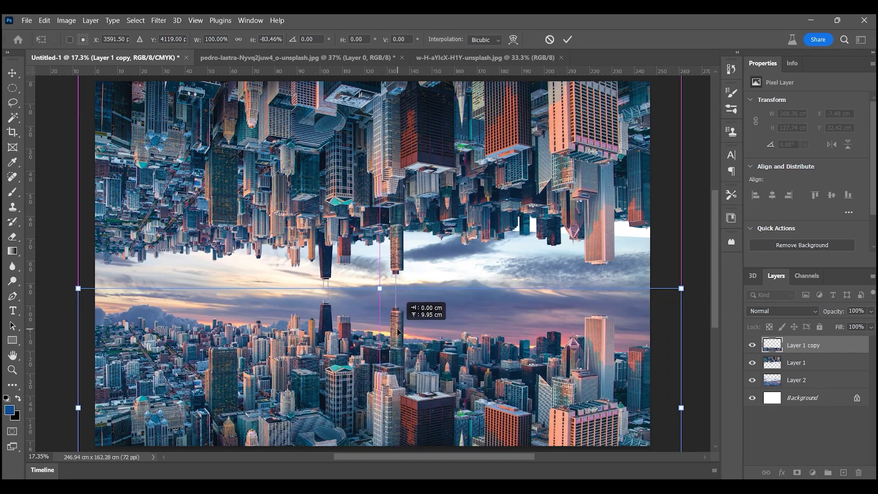
drag(379, 290, 380, 306)
drag(382, 328, 379, 319)
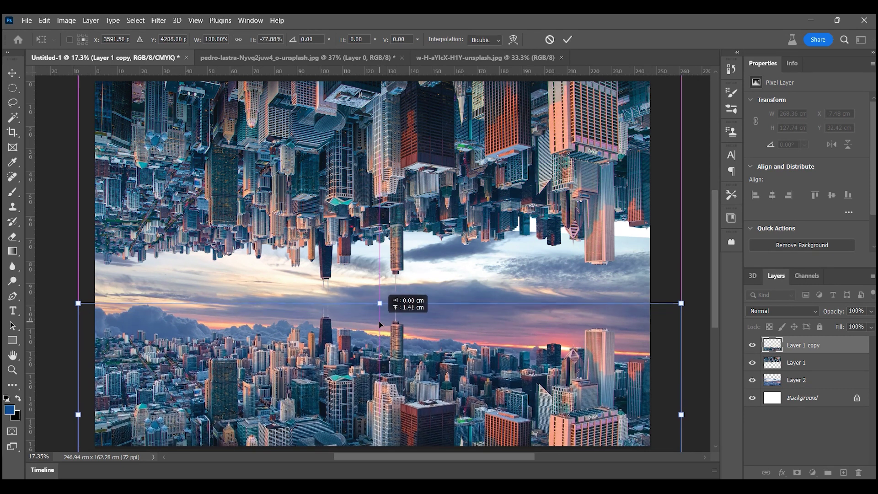
key(Return)
drag(183, 313, 176, 304)
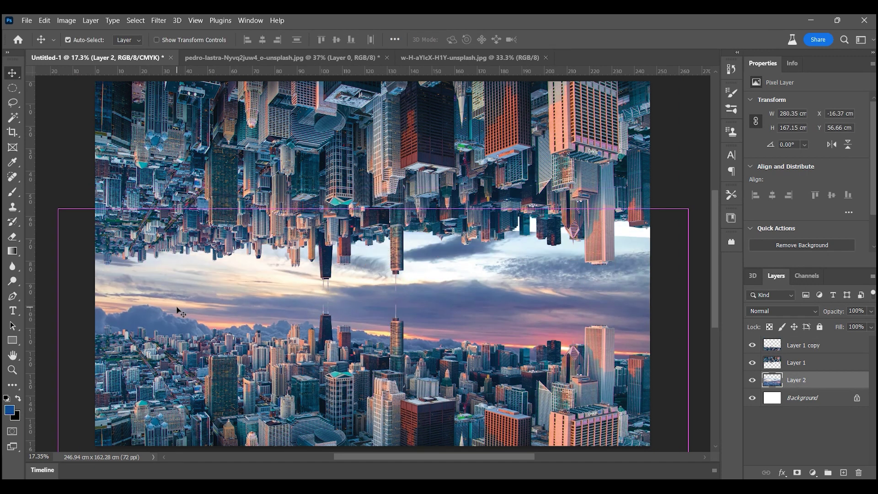
Step: Raise the clouds layer behind the skylines, toggling the city layers to compare
click(752, 345)
mouse_move(391, 386)
mouse_down()
mouse_move(378, 331)
mouse_move(455, 386)
mouse_up()
click(752, 346)
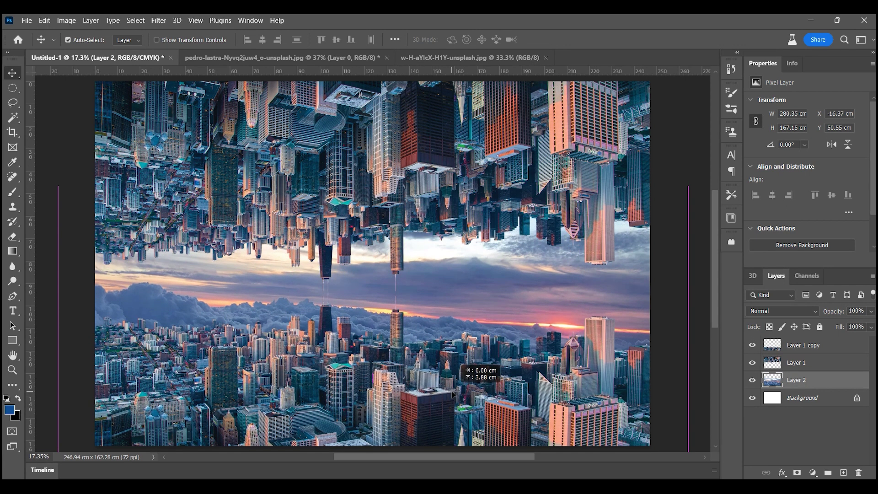
drag(455, 387, 453, 356)
drag(449, 364, 426, 344)
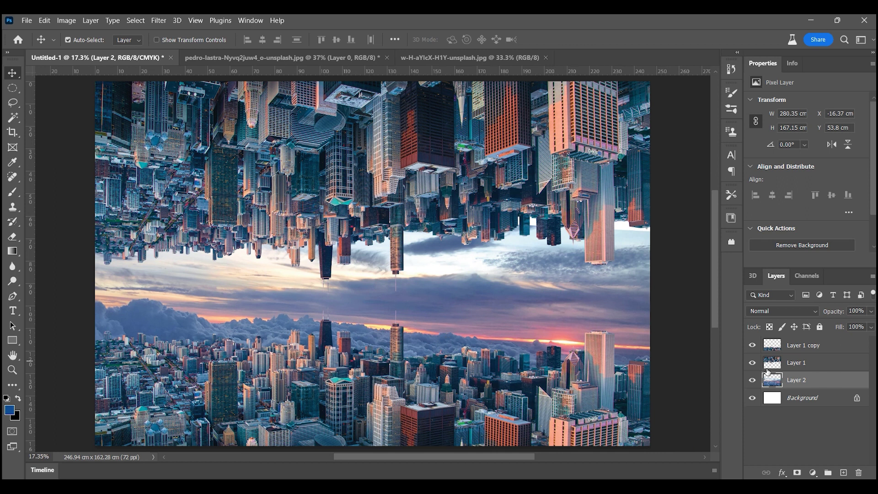
click(753, 363)
Step: Add a blank layer mask to Layer 1 copy and zoom in on the Chase building area
click(602, 387)
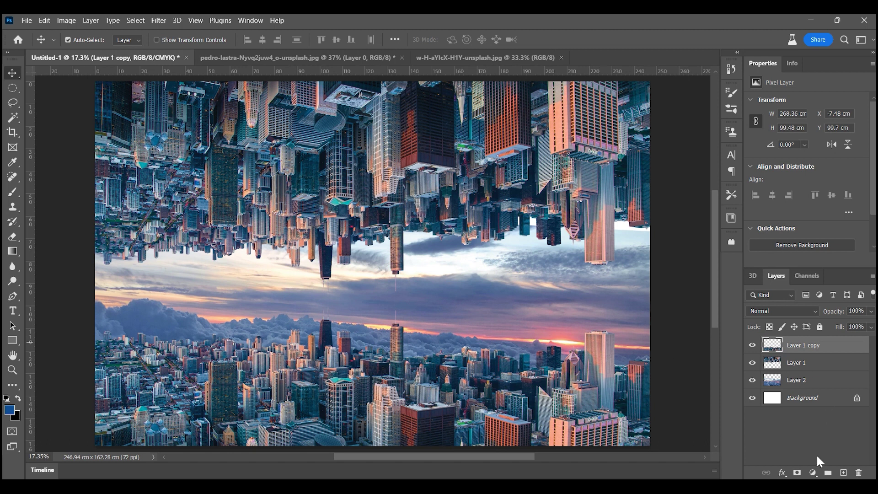
click(797, 472)
drag(556, 439, 483, 336)
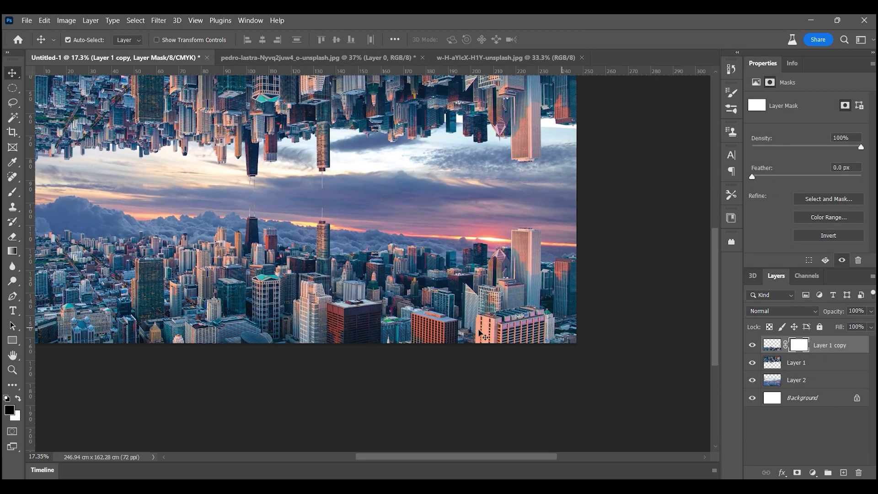
click(12, 371)
drag(348, 362, 409, 361)
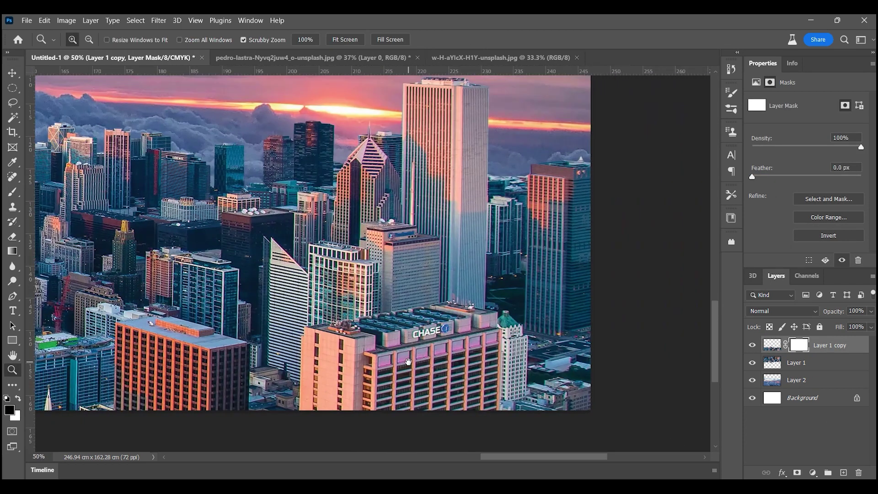
Step: Set up a small black brush for painting on Layer 1 copy's mask
click(15, 194)
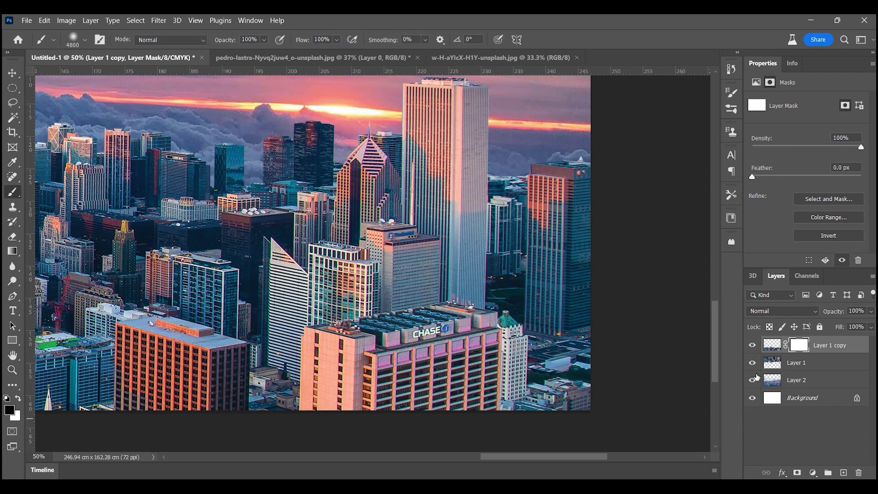
click(752, 345)
key(bracketleft)
key(bracketleft)
key(bracketleft)
key(bracketleft)
key(bracketleft)
key(bracketleft)
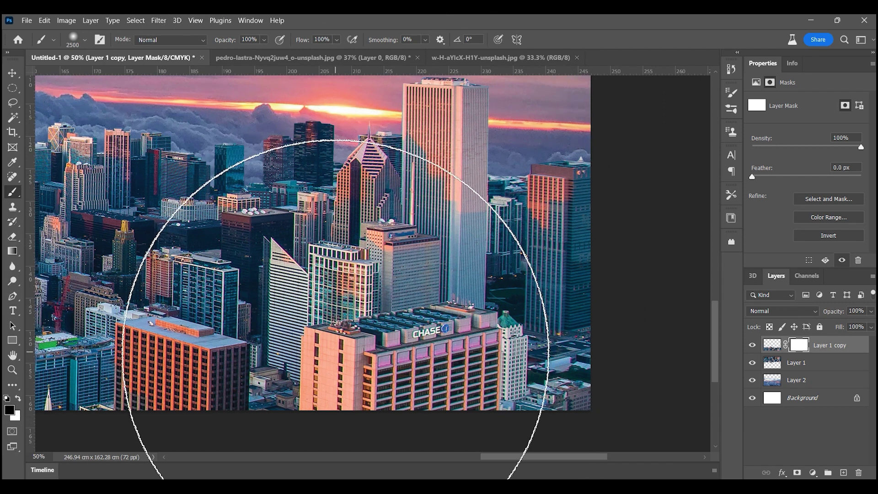
click(751, 345)
Step: Mask the Chase building, lower-left and right-edge buildings into the clouds, undoing one stroke
key(bracketleft)
key(bracketleft)
key(bracketleft)
key(bracketleft)
key(bracketleft)
key(bracketleft)
drag(492, 405, 290, 422)
key(bracketleft)
key(bracketleft)
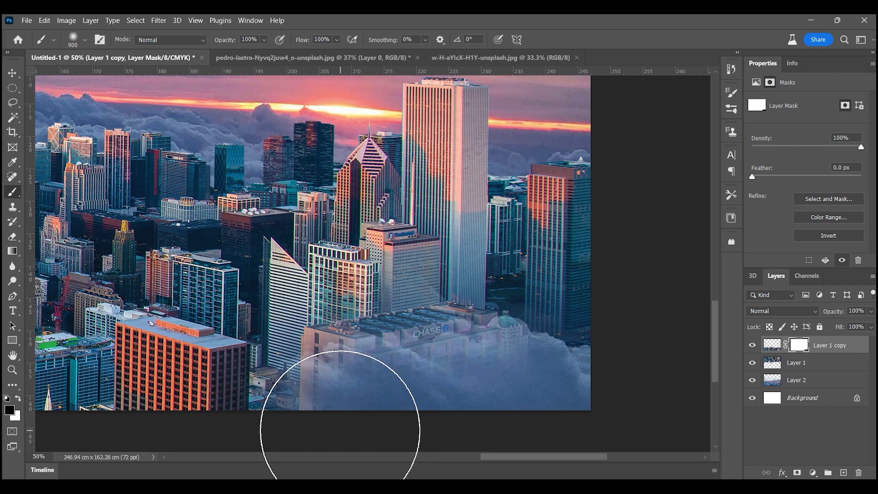
mouse_move(291, 422)
mouse_down()
mouse_move(265, 436)
mouse_move(323, 373)
mouse_move(204, 399)
mouse_move(219, 383)
mouse_move(133, 385)
mouse_move(117, 369)
mouse_move(129, 339)
mouse_up()
mouse_move(429, 304)
mouse_down()
mouse_move(420, 329)
mouse_move(392, 285)
mouse_move(346, 300)
mouse_up()
key(ctrl+z)
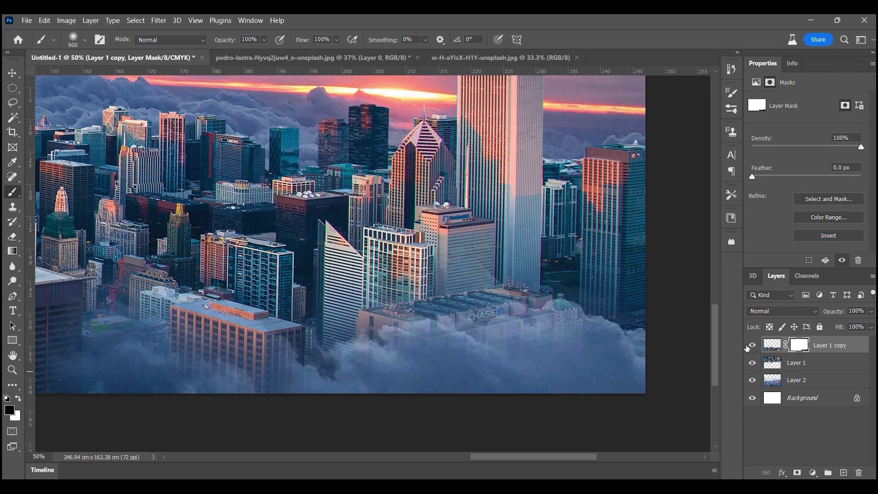
click(702, 332)
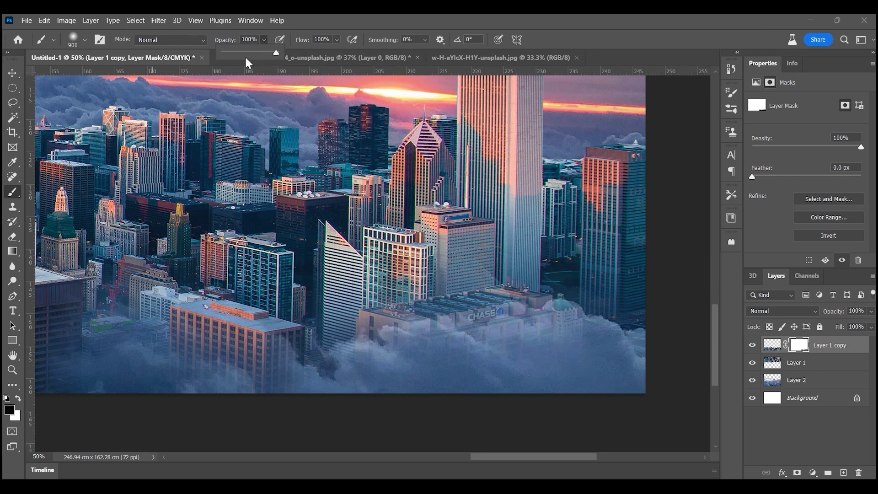
Step: Paint clouds around the Chase tower and soften the lower-left city into cloud haze
mouse_move(564, 284)
mouse_down()
mouse_move(421, 252)
mouse_move(337, 276)
mouse_move(343, 272)
mouse_move(323, 271)
mouse_move(382, 274)
mouse_move(294, 236)
mouse_move(284, 245)
mouse_move(293, 257)
mouse_move(289, 249)
mouse_move(308, 241)
mouse_move(329, 257)
mouse_move(317, 294)
mouse_move(265, 268)
mouse_up()
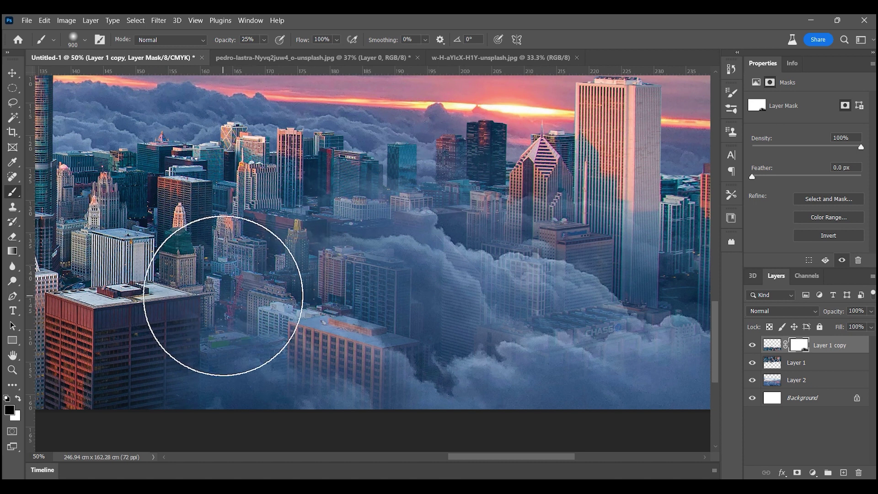
drag(226, 314, 225, 352)
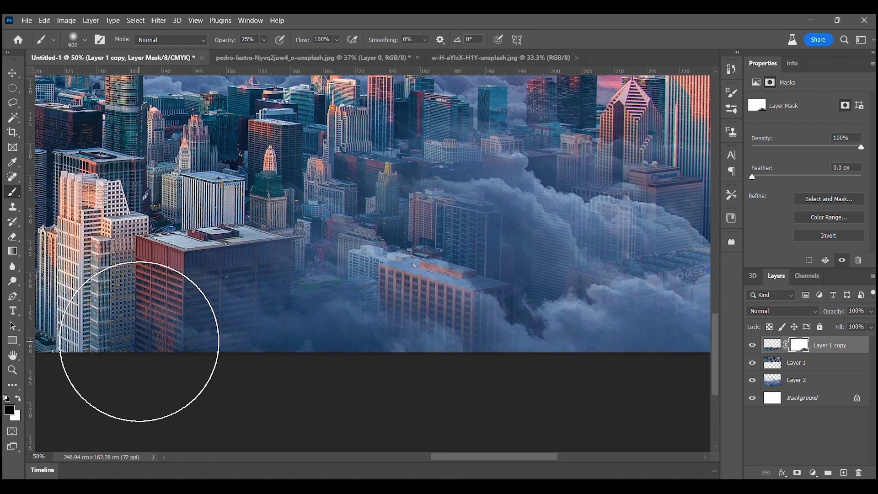
drag(124, 353, 502, 300)
key(ctrl+0)
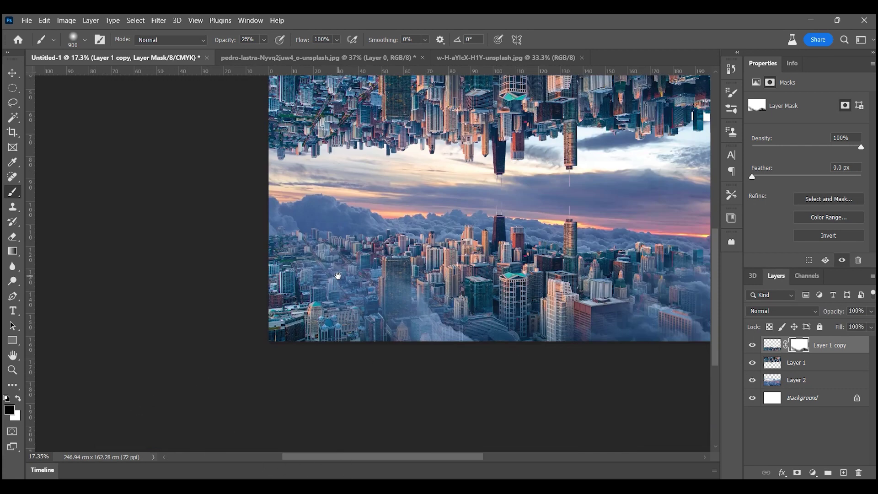
drag(133, 408, 181, 303)
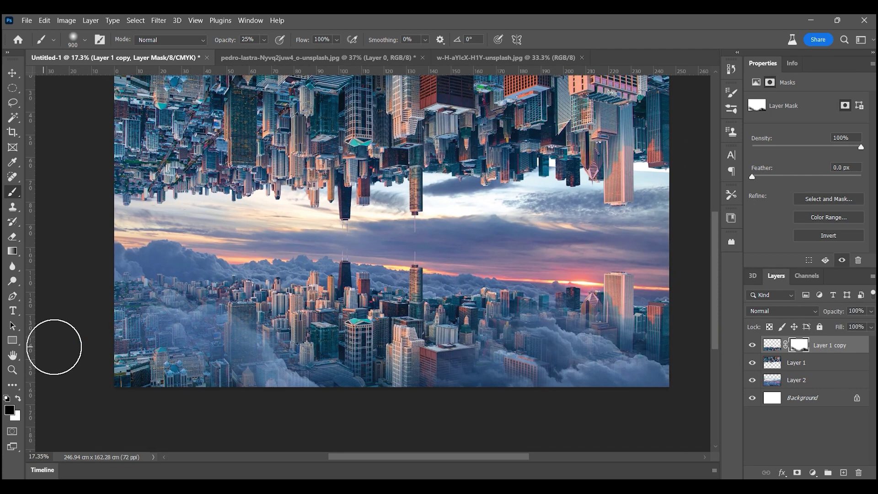
drag(137, 380, 213, 352)
Step: Toggle the lower city's visibility to compare, then zoom the lower city to 50%
click(752, 348)
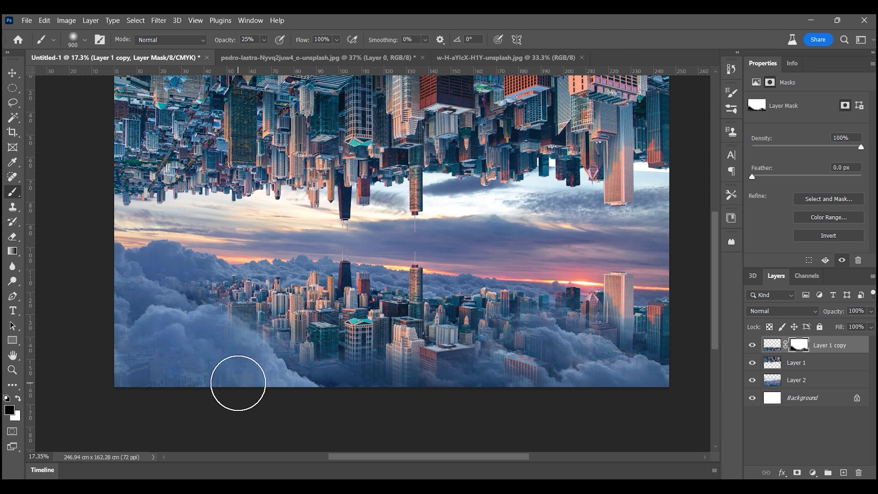
click(752, 345)
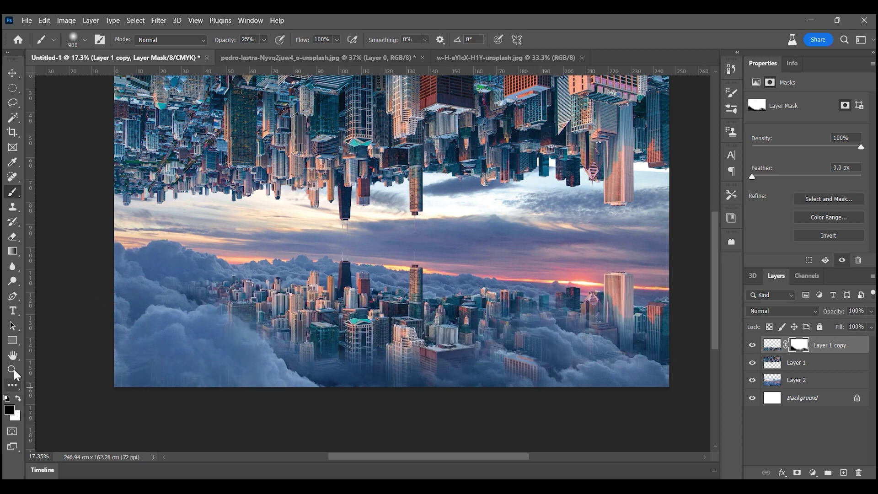
click(14, 372)
click(289, 330)
click(188, 295)
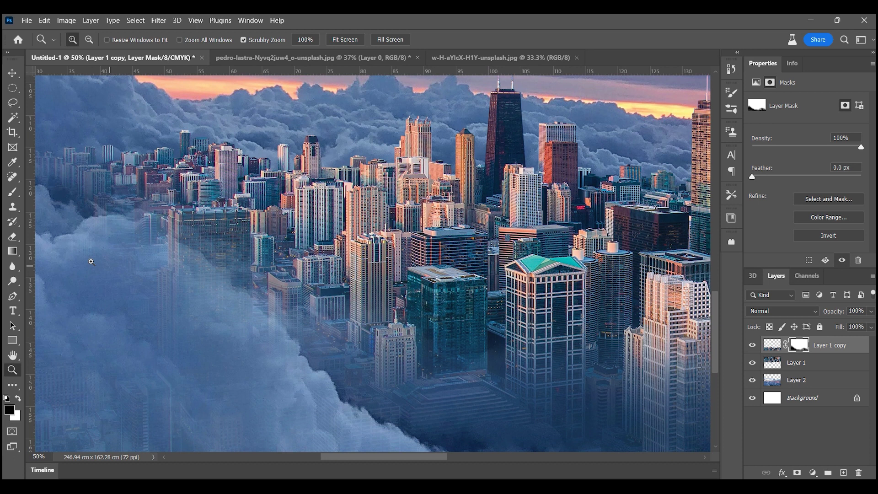
Step: Paint black on Layer 1 copy's mask to fade the lower-left buildings into clouds
click(13, 194)
scroll(183, 327, down, 3)
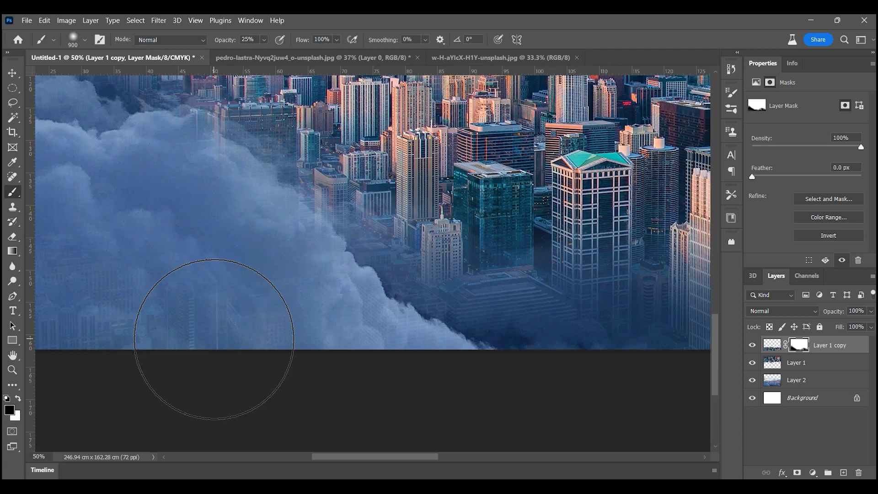
scroll(212, 256, down, 2)
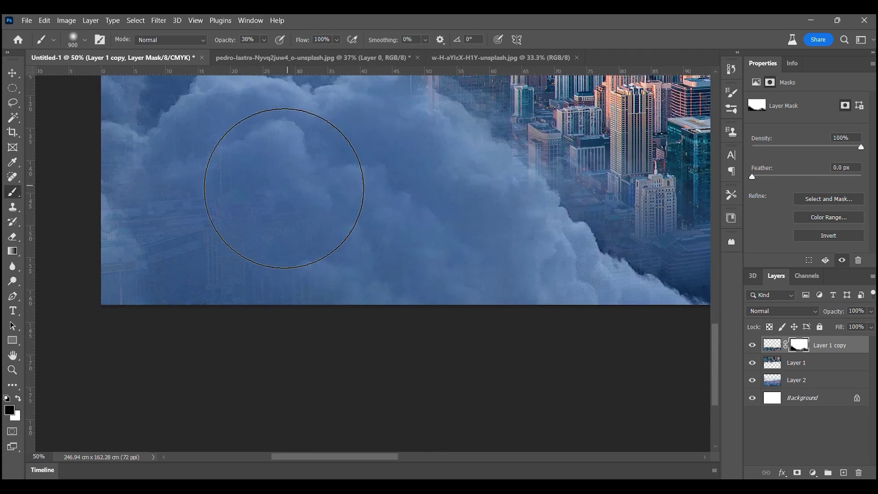
scroll(284, 186, up, 10)
scroll(315, 310, down, 3)
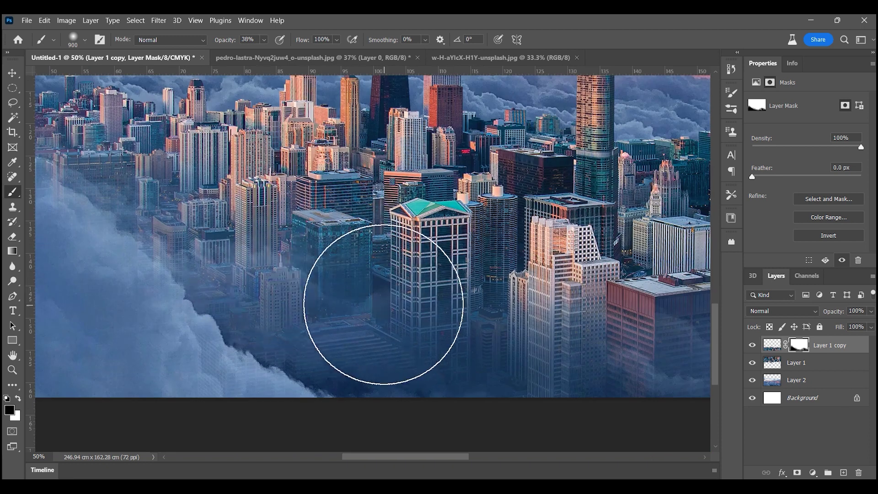
scroll(441, 303, down, 3)
scroll(197, 298, up, 3)
scroll(197, 298, right, 2)
scroll(251, 274, up, 1)
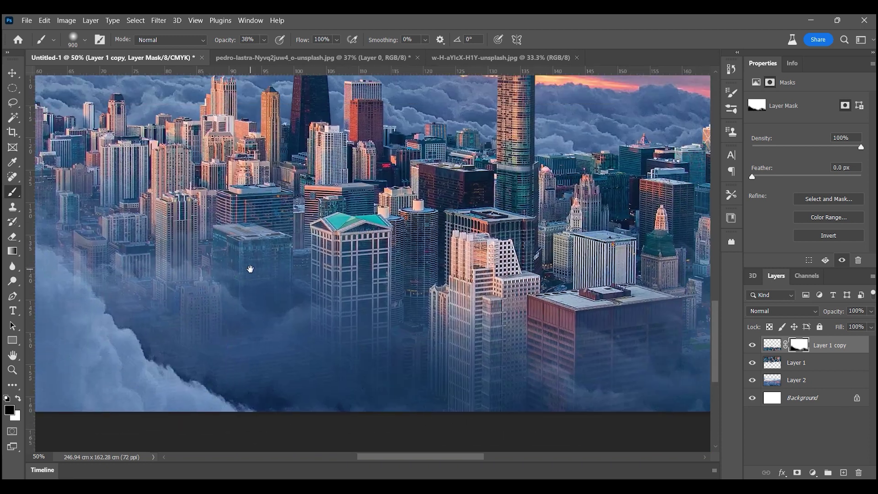
scroll(300, 279, up, 2)
scroll(295, 248, up, 2)
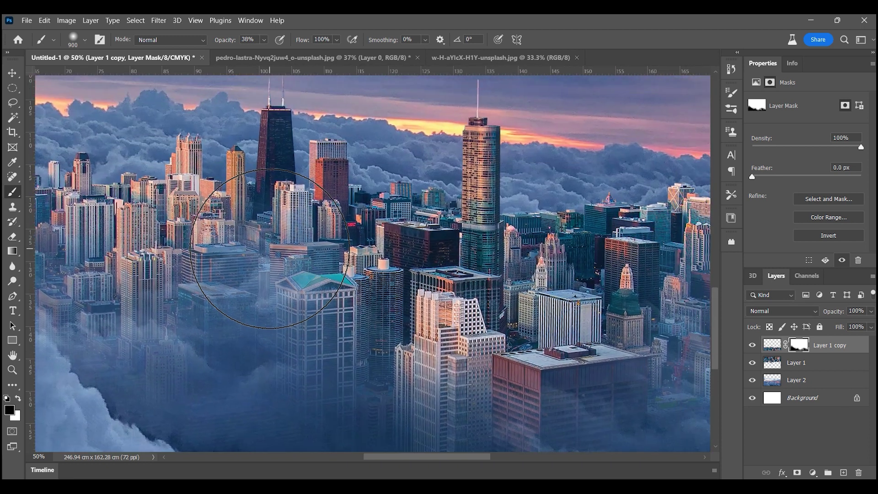
scroll(412, 283, left, 3)
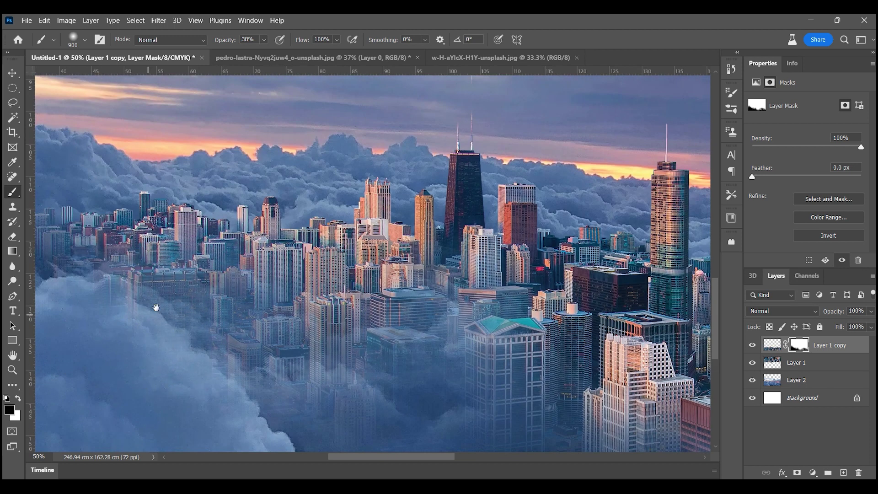
scroll(138, 245, left, 3)
drag(204, 223, 108, 352)
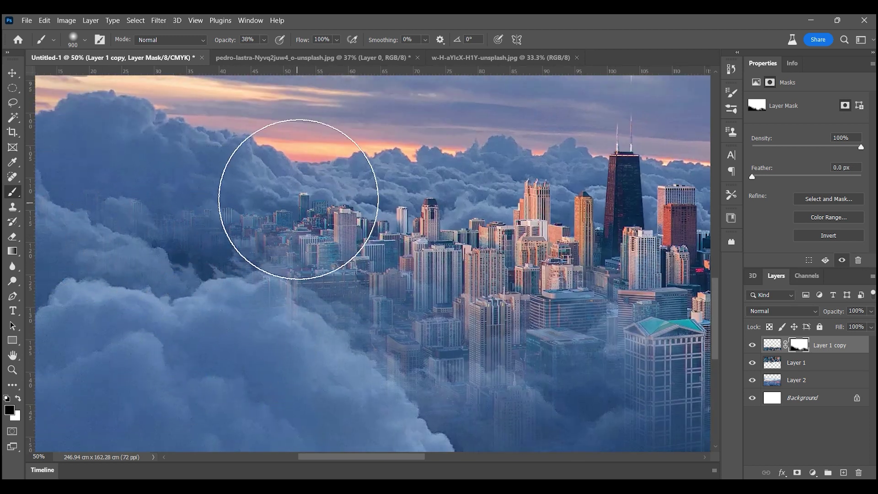
Step: Fade the buildings on the right side of the city into the clouds
scroll(273, 281, right, 4)
scroll(320, 265, right, 8)
scroll(320, 265, down, 1)
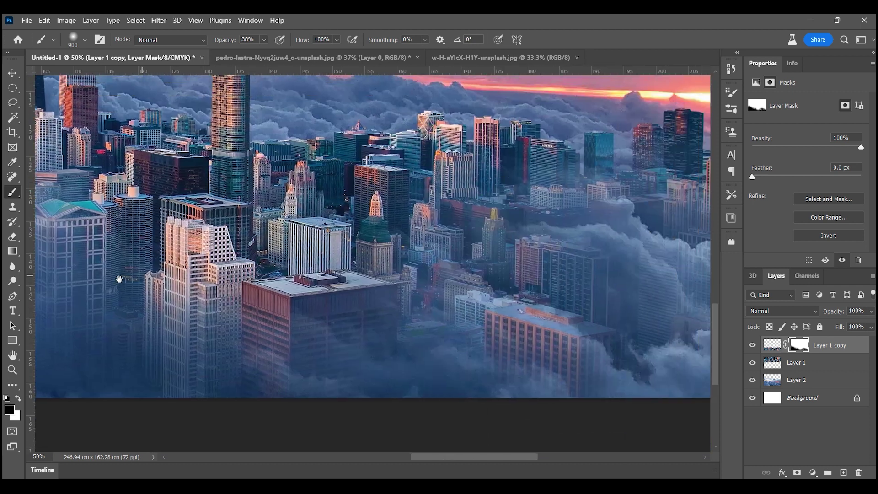
mouse_move(418, 251)
mouse_down()
mouse_move(405, 240)
mouse_move(494, 234)
mouse_up()
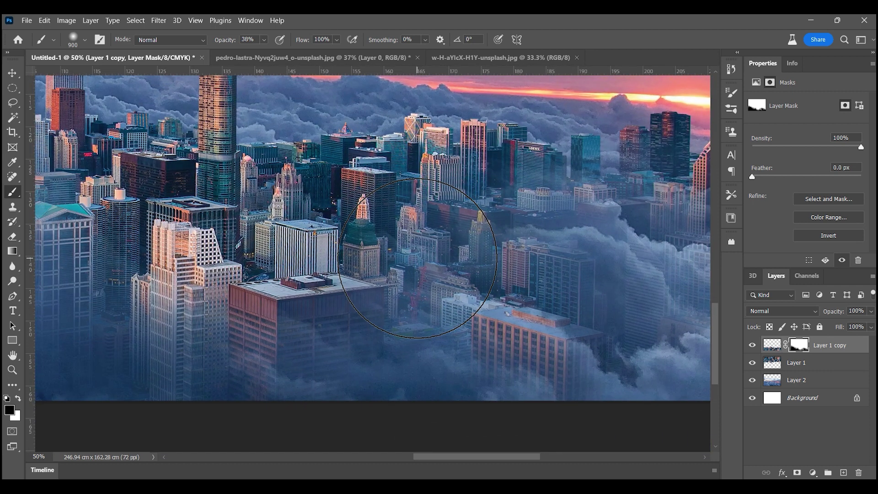
mouse_move(415, 276)
mouse_down()
mouse_move(242, 270)
mouse_move(372, 339)
mouse_up()
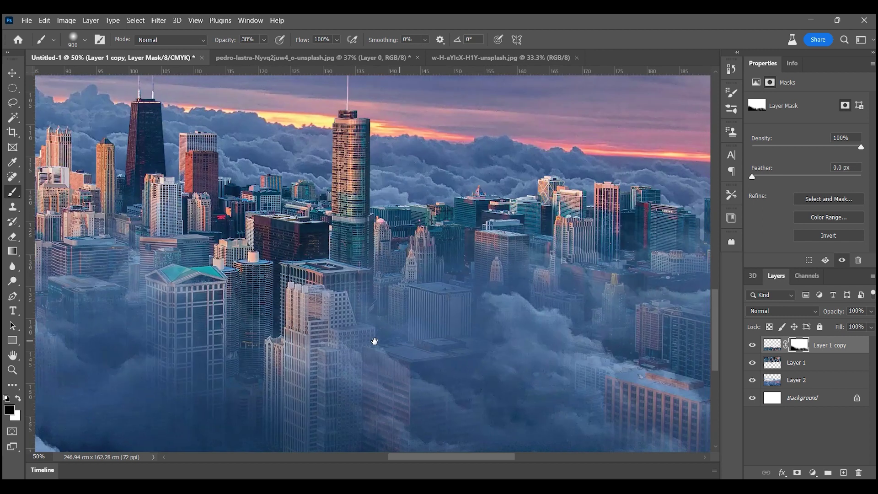
drag(540, 281, 399, 248)
click(19, 399)
Step: Paint white at 13% opacity to bring back the orange and top-centre buildings
key(p)
key(b)
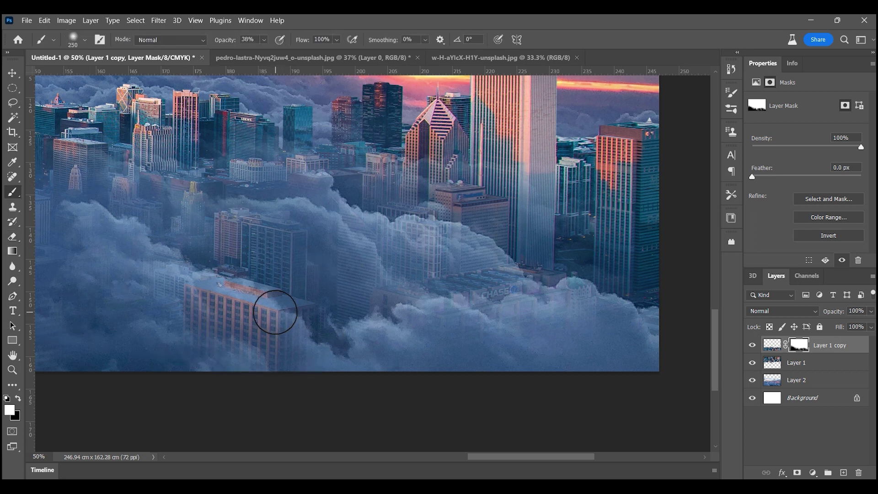
mouse_move(275, 312)
mouse_down()
mouse_move(250, 302)
mouse_move(294, 308)
mouse_up()
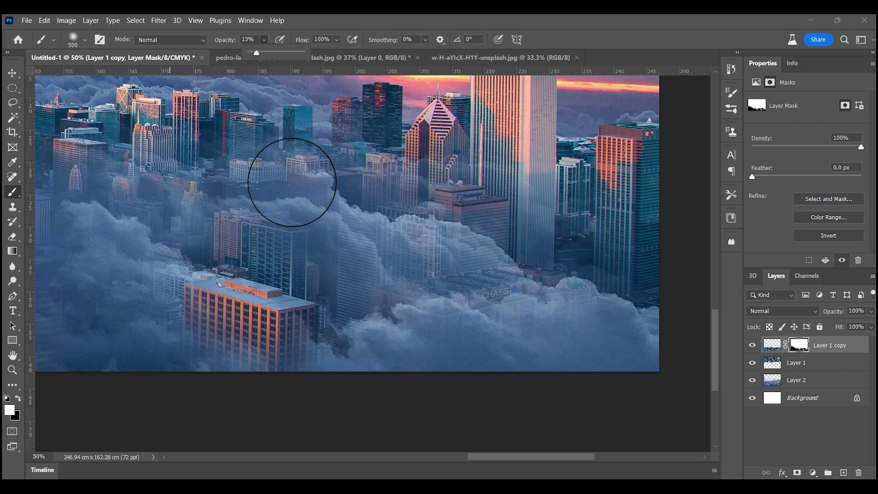
drag(280, 236, 270, 249)
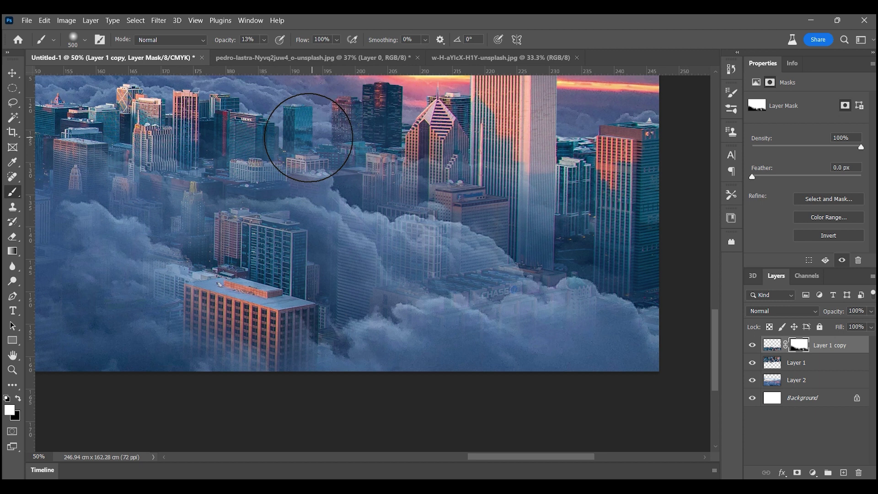
drag(299, 135, 328, 150)
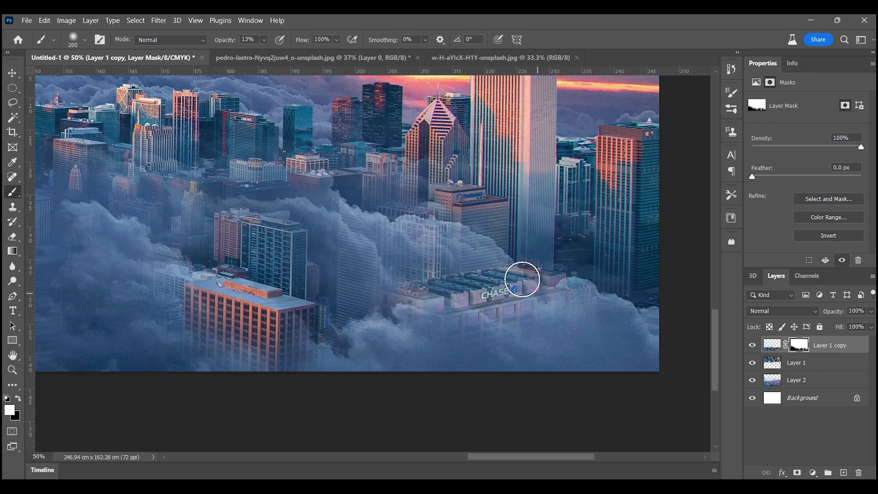
Step: Restore more buildings through the clouds on the left side of the skyline
drag(524, 171, 569, 241)
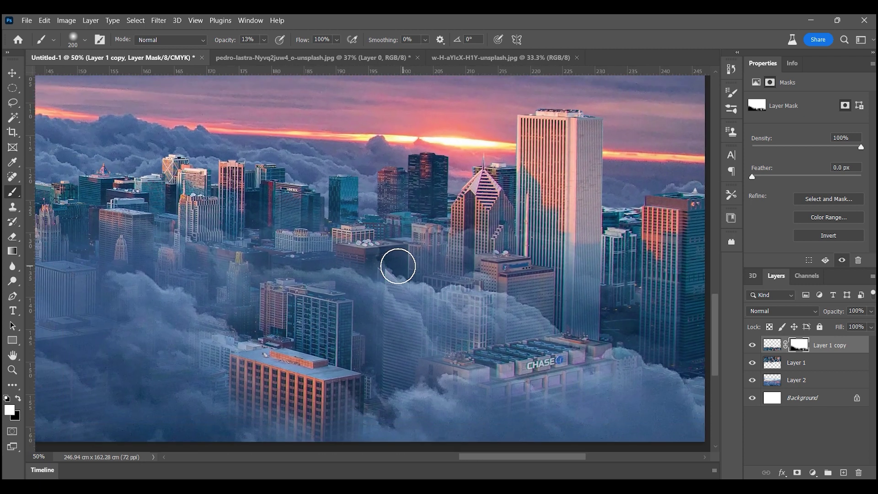
scroll(375, 285, left, 2)
scroll(411, 275, left, 3)
scroll(374, 250, left, 4)
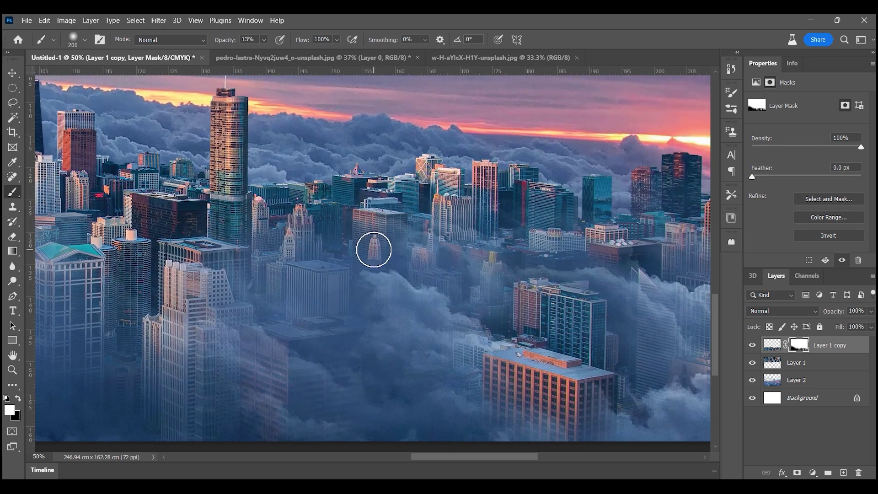
scroll(347, 277, down, 3)
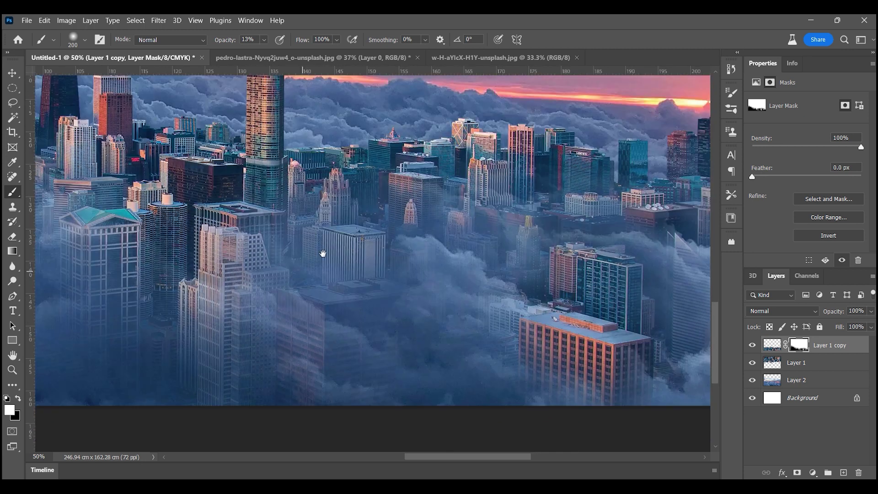
scroll(321, 251, left, 3)
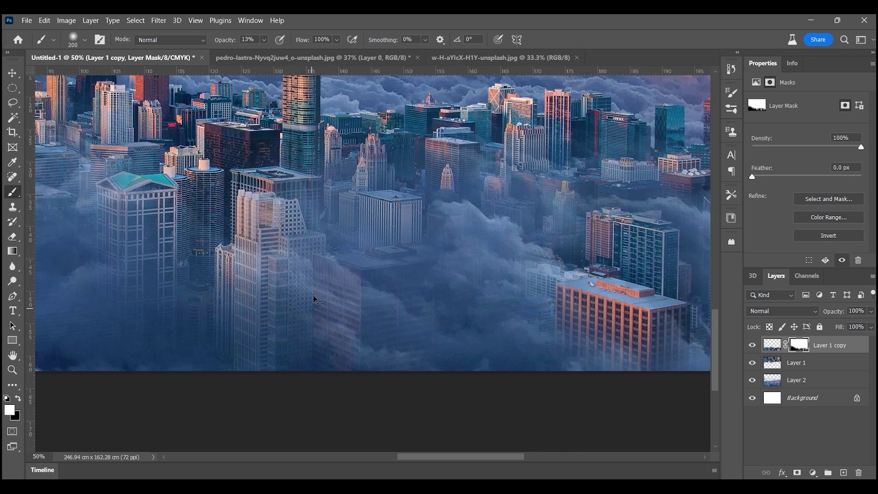
scroll(320, 297, up, 6)
scroll(328, 292, left, 1)
drag(373, 289, 176, 251)
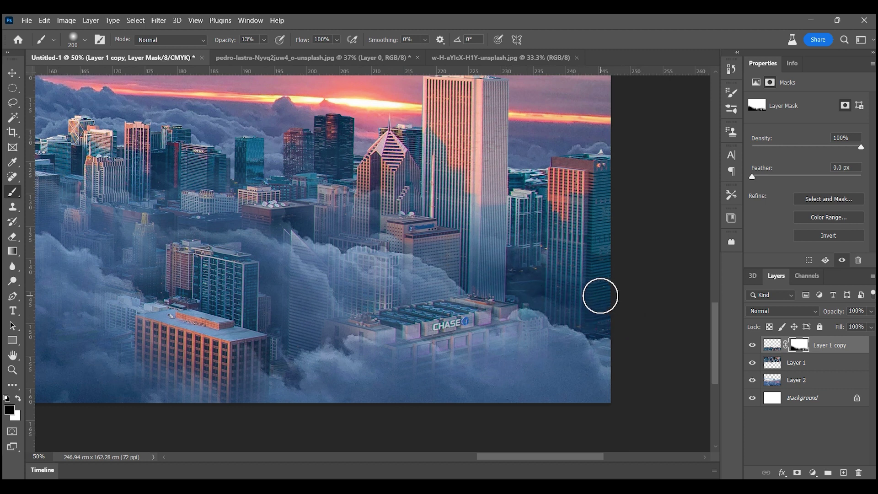
Step: With a 700 px black brush, blend clouds around the right-hand tower, undoing the last stroke
key(bracketright)
key(bracketright)
key(bracketright)
key(x)
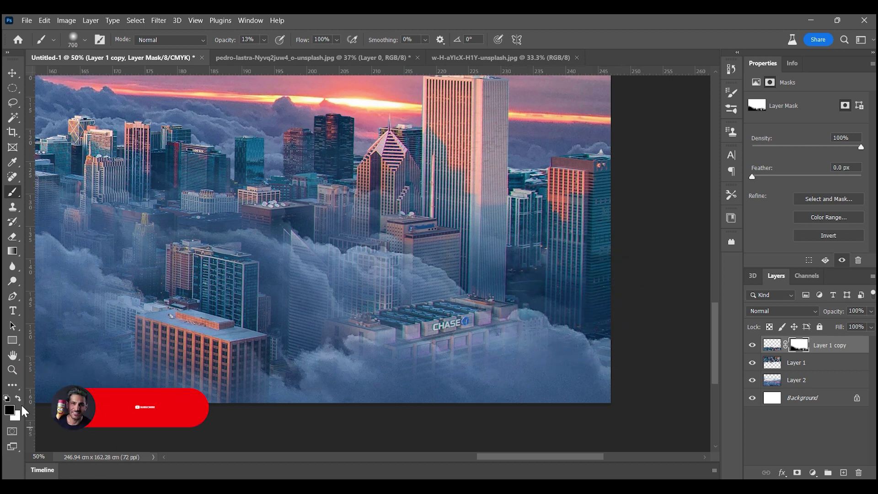
drag(597, 294, 601, 314)
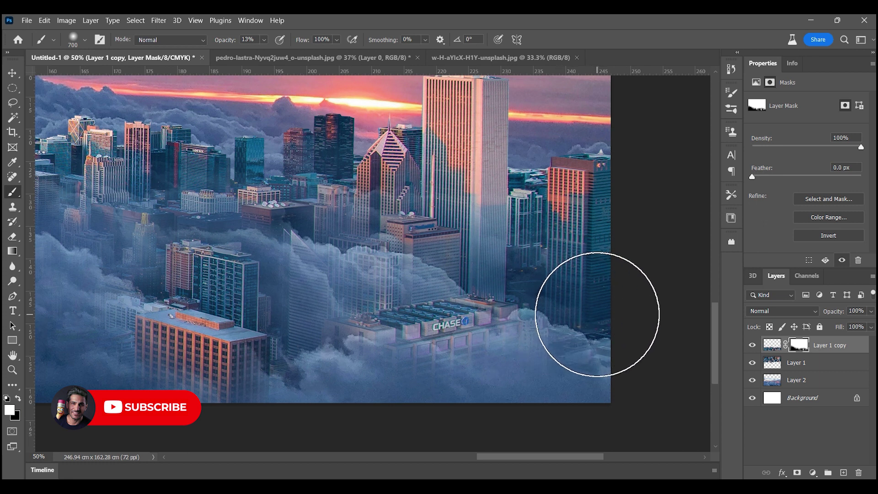
mouse_move(519, 291)
mouse_down()
mouse_move(588, 314)
mouse_move(599, 329)
mouse_move(611, 306)
mouse_move(591, 297)
mouse_up()
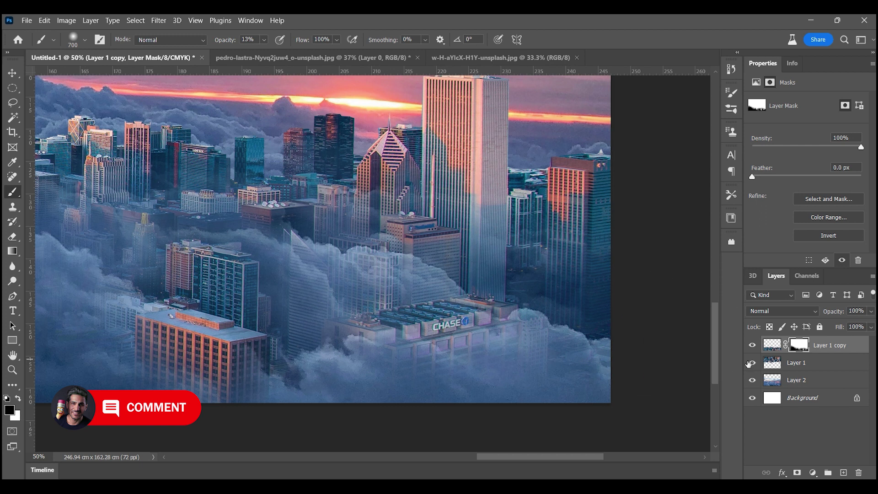
click(752, 345)
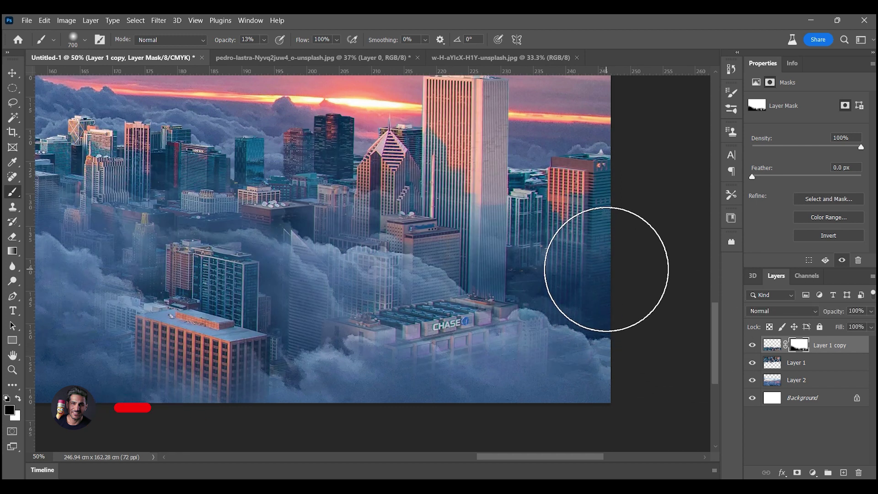
mouse_move(591, 270)
mouse_down()
mouse_move(526, 284)
mouse_move(564, 290)
mouse_move(594, 320)
mouse_move(583, 306)
mouse_up()
key(ctrl+z)
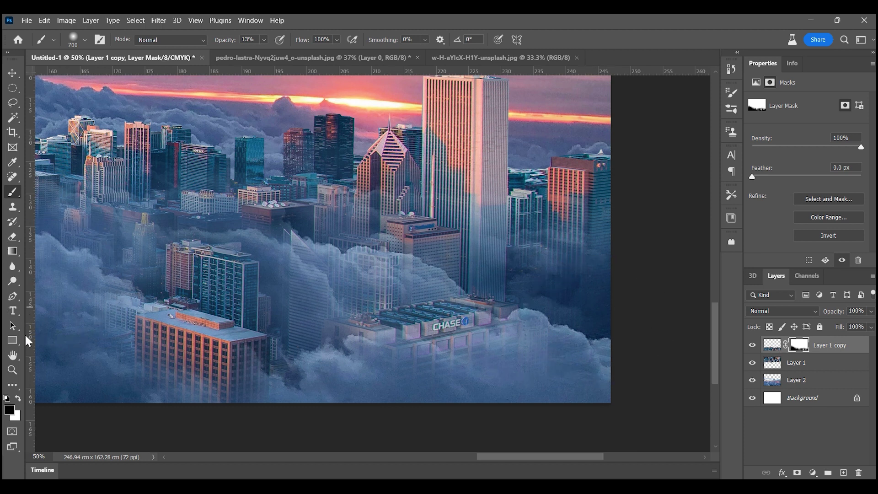
Step: Return to white on the mask and zoom out to view the whole composition
click(18, 398)
key(p)
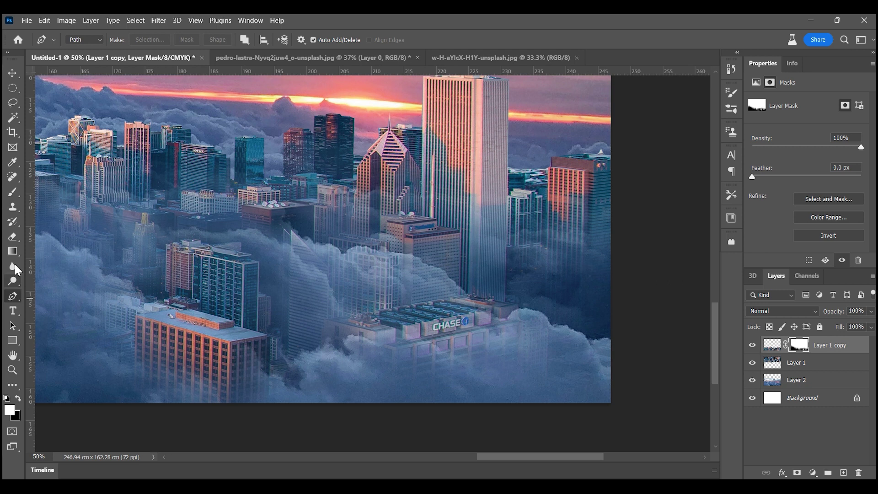
click(13, 192)
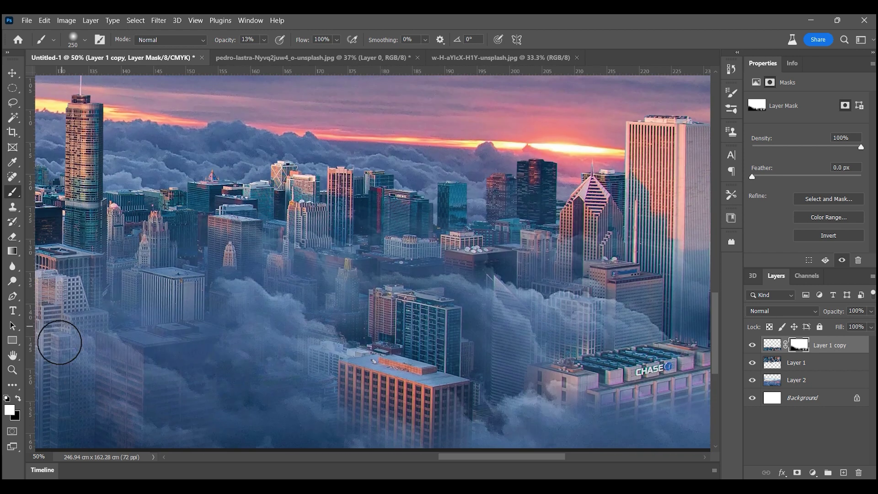
key(z)
key(ctrl+minus)
key(ctrl+minus)
key(ctrl+minus)
key(ctrl+plus)
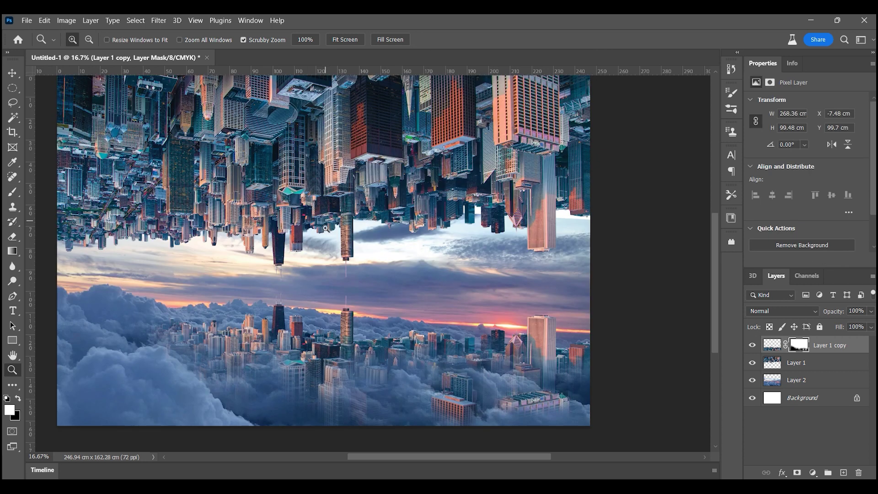
Step: Open the hiker photo daniel-jensen-tQpypKA92k8-unsplash.jpg as a new document
key(ctrl+minus)
drag(325, 229, 328, 236)
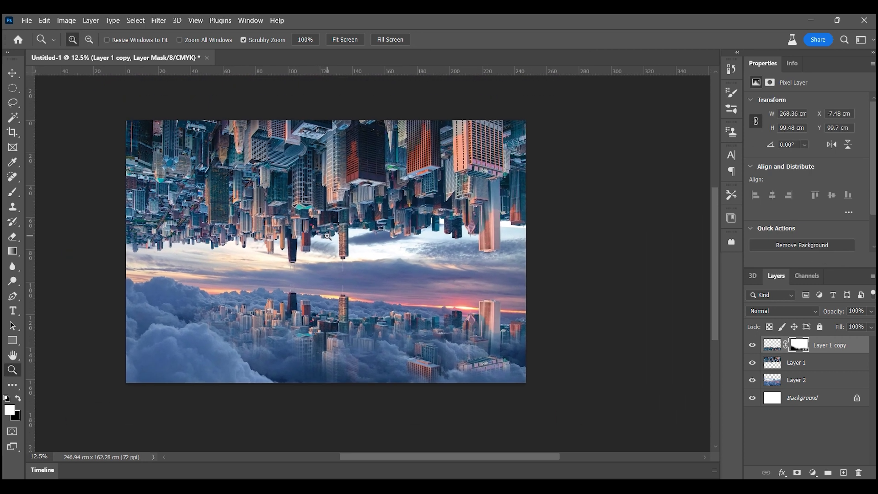
click(26, 20)
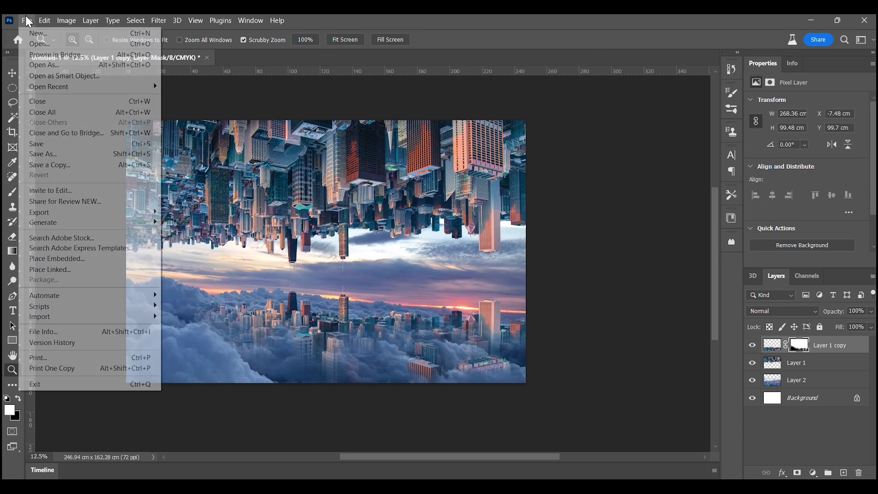
click(34, 44)
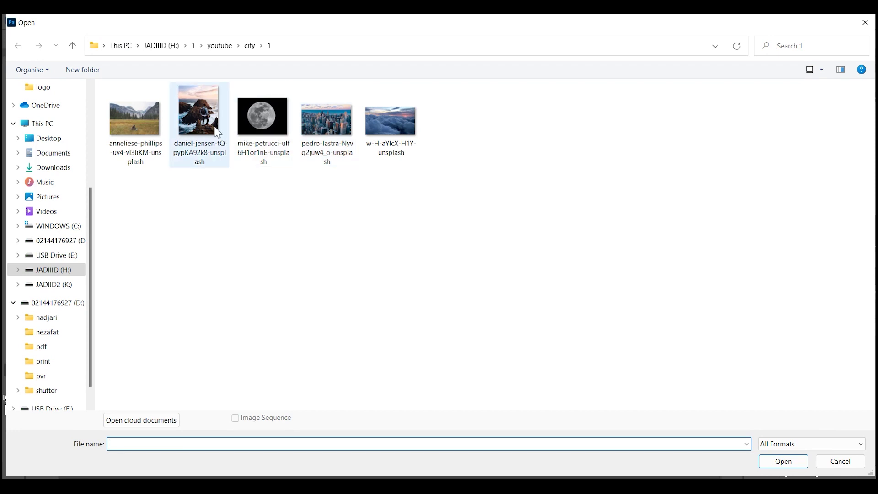
double_click(215, 132)
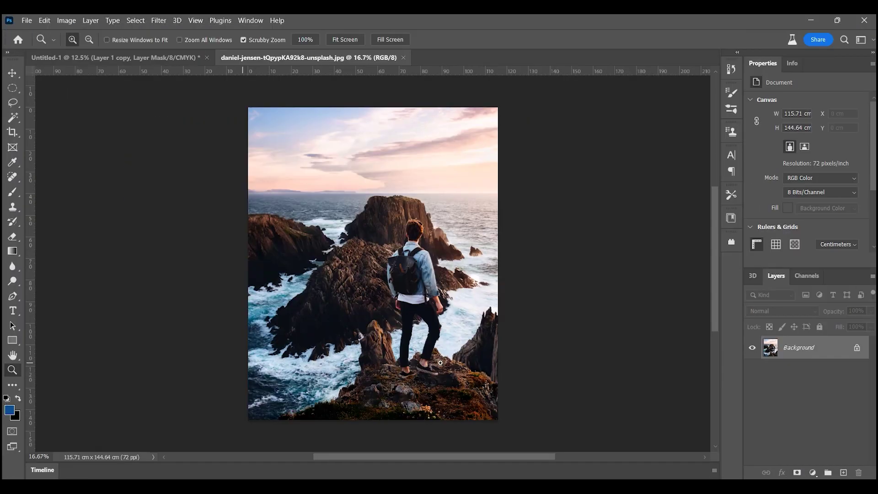
Step: Zoom in on the hiker's feet and the grassy rock edge
drag(440, 363, 389, 286)
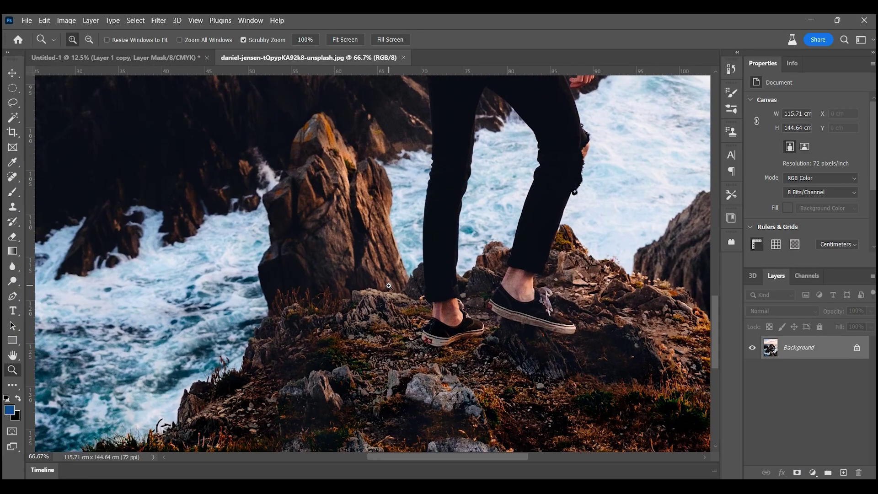
drag(390, 293, 93, 327)
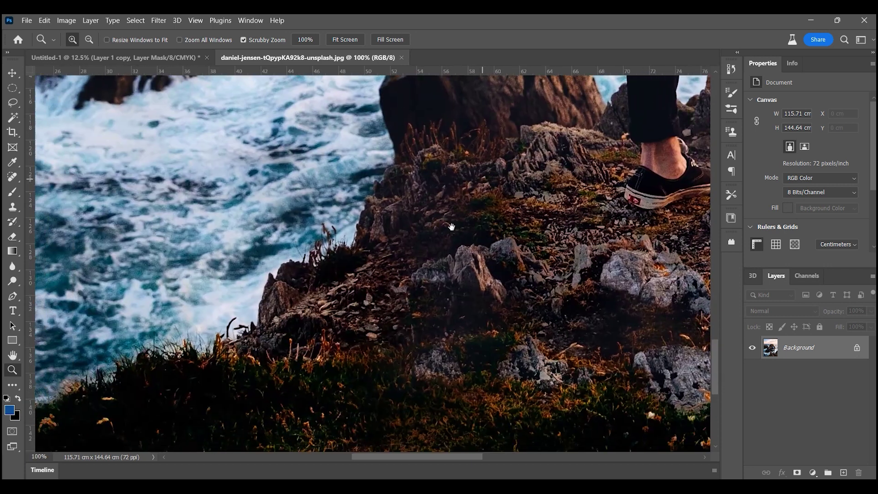
click(94, 327)
Step: Trace a Pen path around the hiker and rock top, closing it below the photo's bottom edge
key(p)
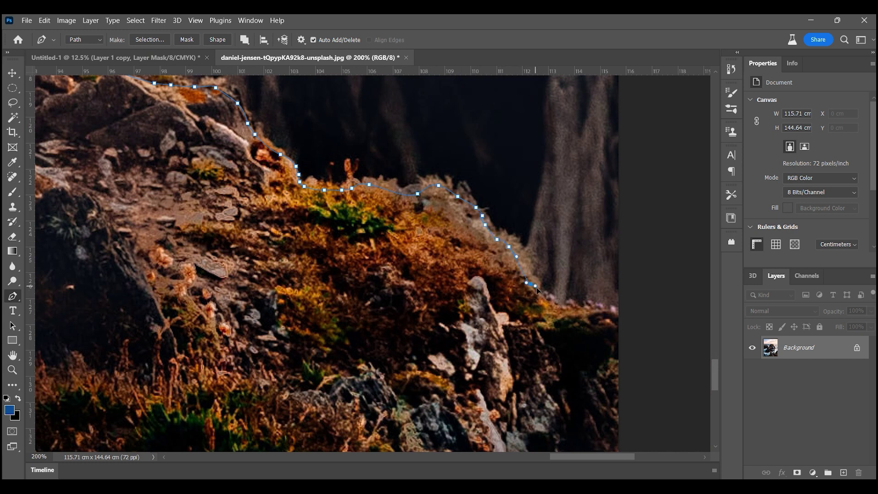
key(ctrl+0)
scroll(533, 447, down, 5)
click(527, 314)
click(511, 344)
click(477, 336)
drag(399, 332, 357, 342)
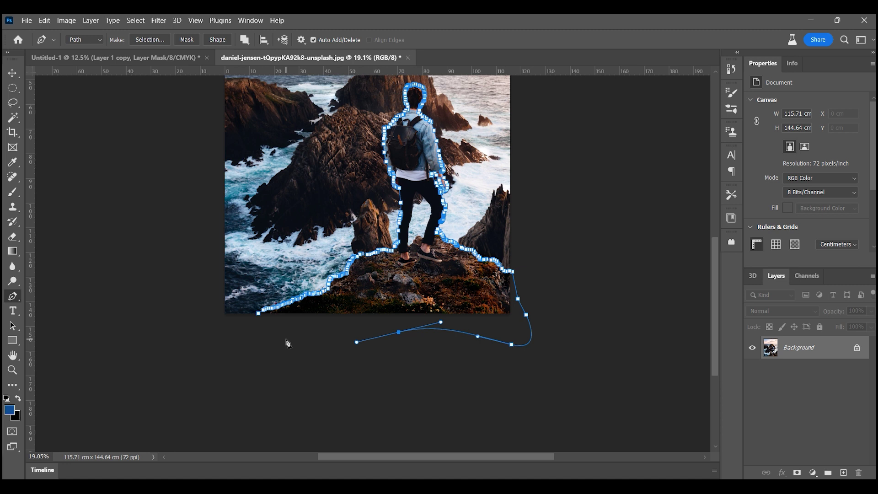
Step: Turn the path into a selection and paste the hiker into the city composite as Layer 3
click(150, 40)
key(Return)
click(157, 56)
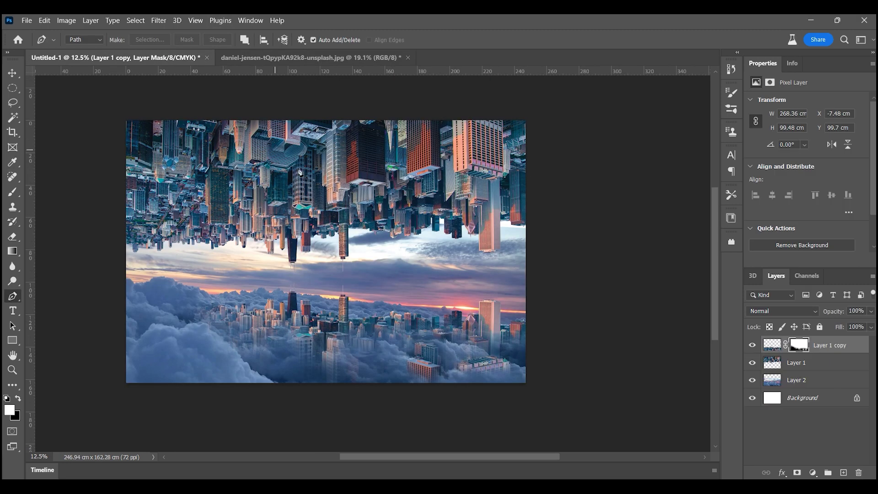
key(ctrl+v)
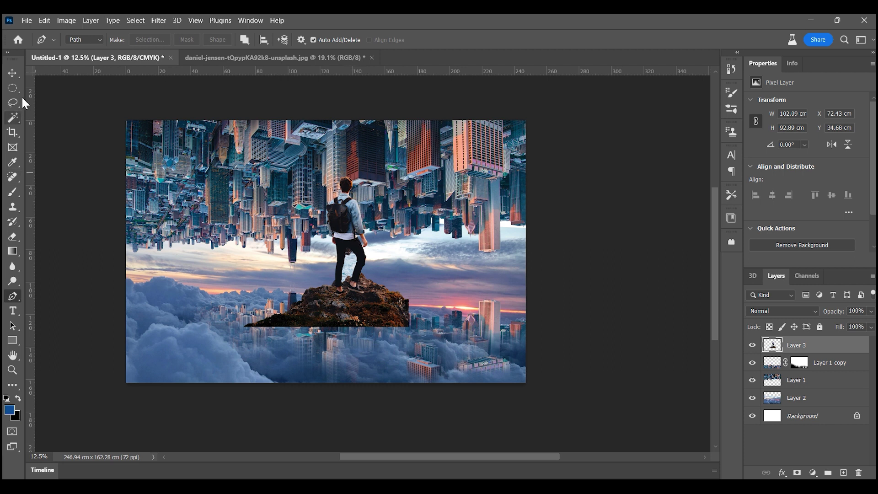
click(12, 74)
drag(349, 241, 334, 292)
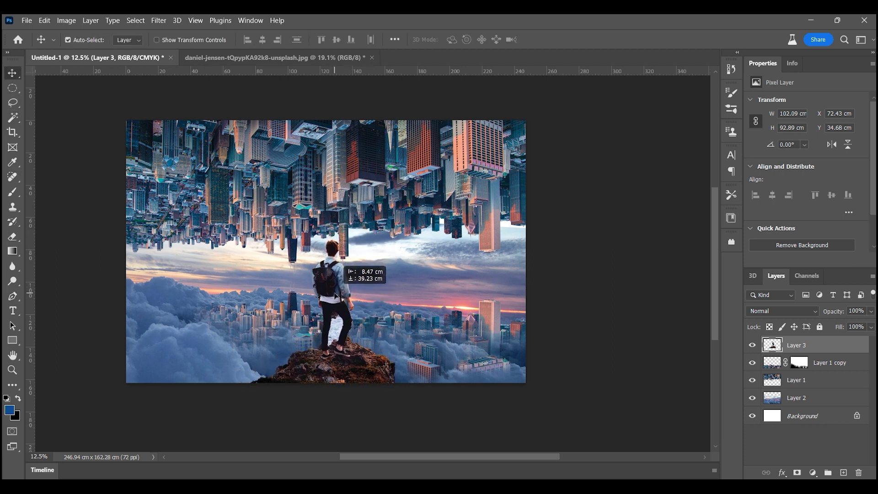
drag(334, 292, 329, 252)
Step: Stretch Layer 1 slightly taller with Free Transform and nudge the hiker lower
click(376, 218)
key(ctrl+t)
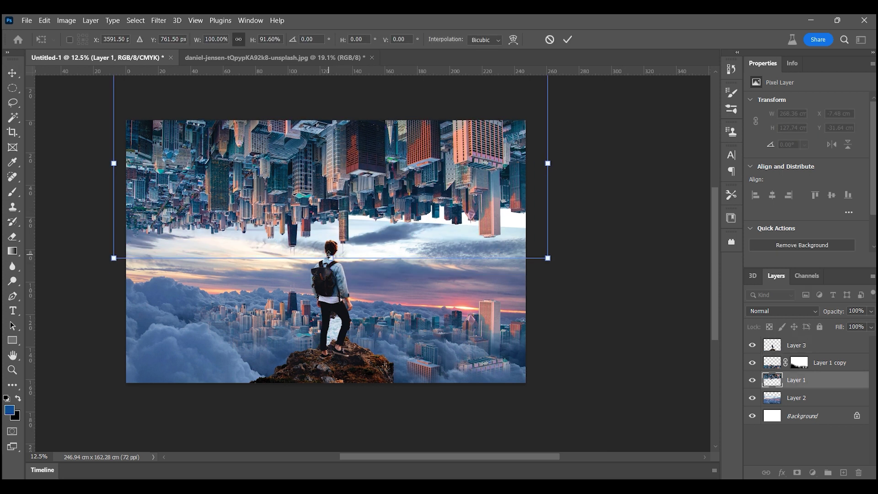
key(Return)
drag(336, 293, 337, 303)
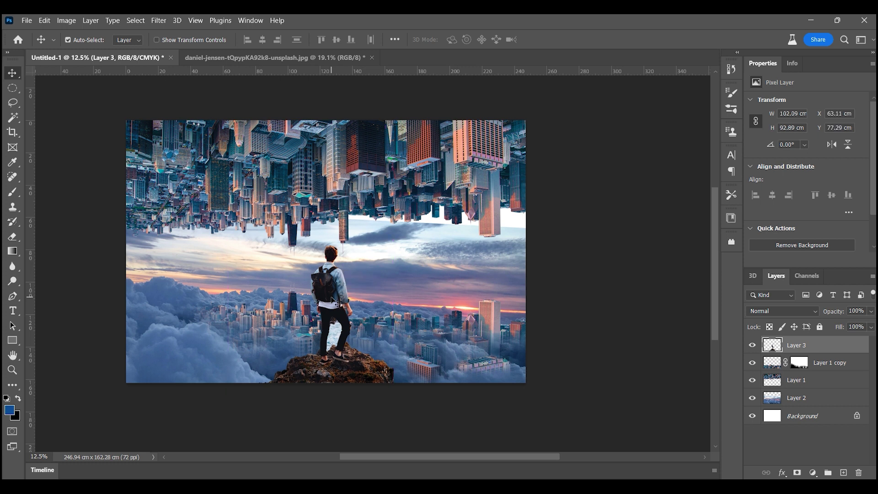
click(337, 187)
key(ctrl+t)
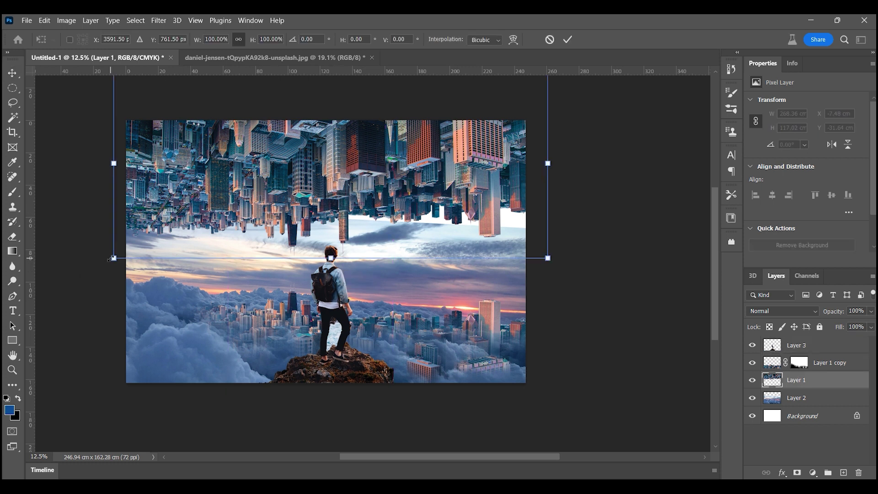
key(Return)
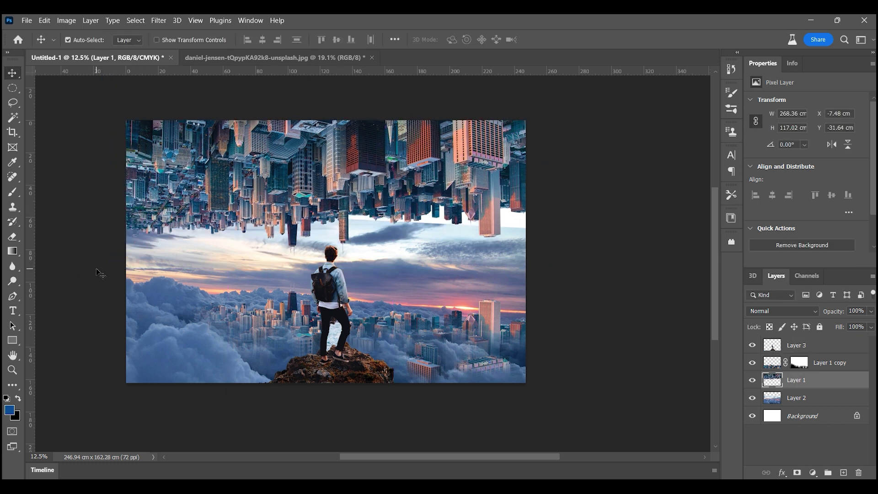
key(z)
mouse_move(320, 284)
mouse_down()
mouse_move(265, 238)
mouse_move(264, 208)
mouse_up()
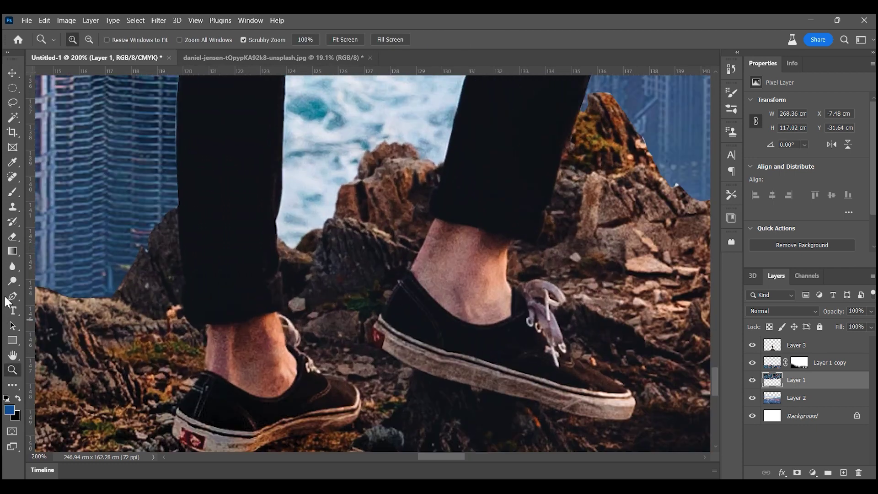
Step: Start a Pen path around the leg gap, along the rock top and up the right trouser edge
click(9, 297)
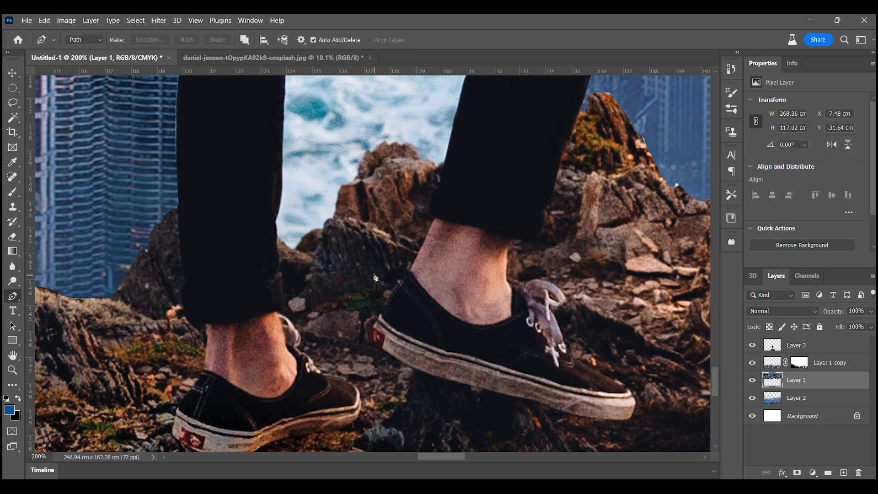
click(276, 233)
click(288, 249)
click(292, 249)
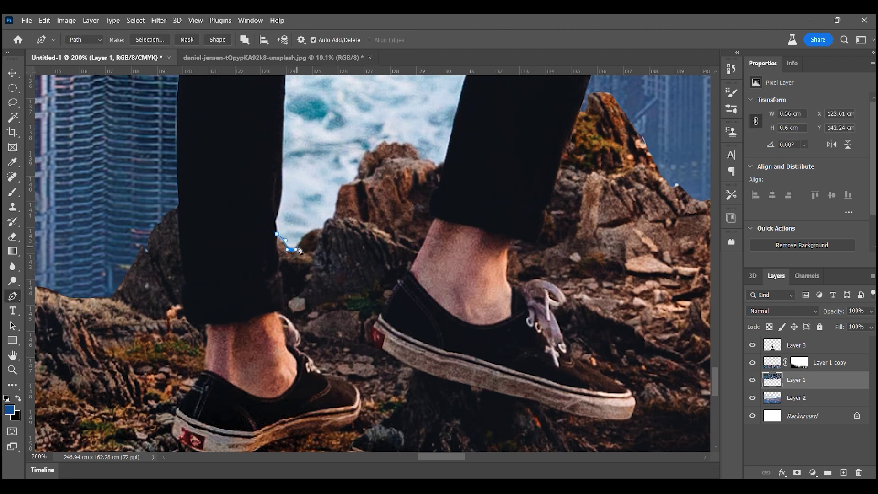
click(326, 226)
click(383, 143)
click(393, 143)
click(402, 145)
click(412, 149)
click(415, 153)
drag(446, 171, 316, 430)
click(343, 315)
click(370, 232)
click(379, 218)
click(382, 192)
click(394, 183)
drag(391, 152, 397, 295)
click(399, 275)
click(395, 250)
click(387, 234)
Step: Continue the path over the crotch and down the left trouser edge, closing it at the bottom
drag(386, 235, 439, 360)
click(372, 279)
click(288, 215)
click(263, 269)
click(259, 293)
click(254, 316)
drag(249, 413, 288, 229)
click(288, 220)
click(285, 244)
click(281, 265)
click(275, 314)
drag(275, 314, 346, 109)
click(339, 142)
click(327, 160)
click(324, 167)
click(325, 203)
drag(327, 206, 336, 99)
click(327, 109)
click(326, 221)
click(322, 240)
click(318, 254)
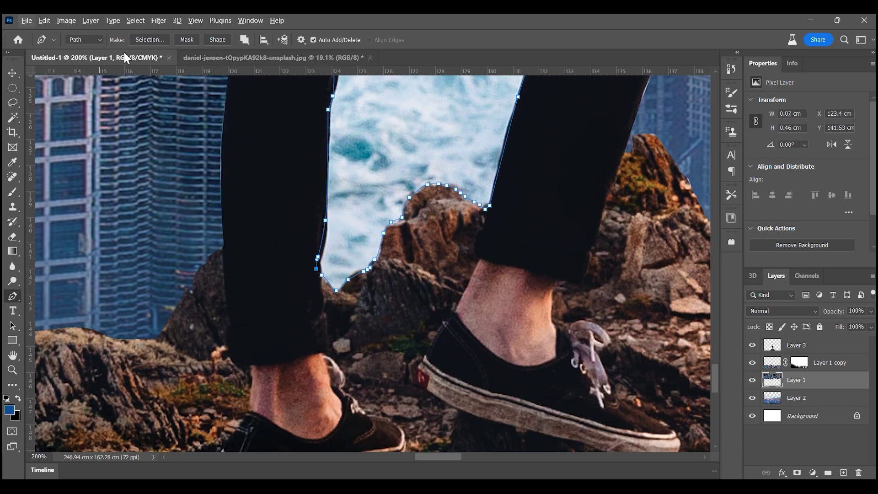
Step: Convert the gap path to a selection and delete that sea from Layer 3
click(150, 39)
click(501, 131)
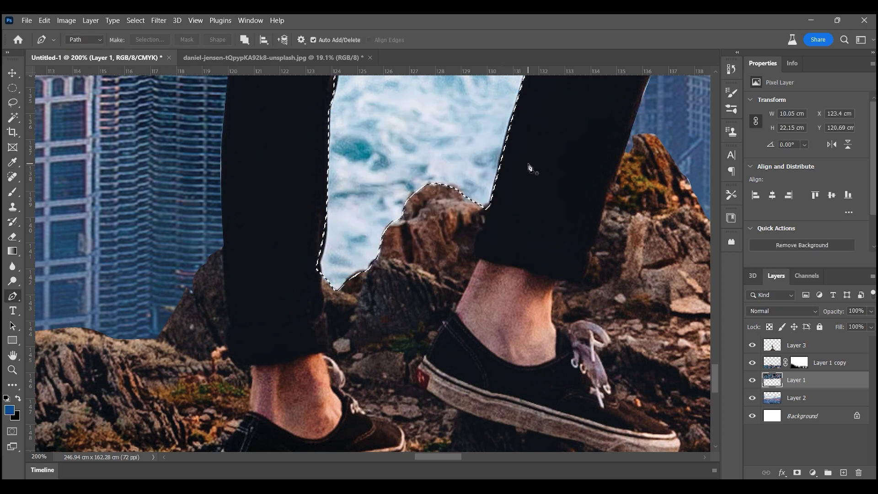
click(810, 344)
key(Delete)
Step: Zoom in close on the rock at the bottom of the composite
key(ctrl+0)
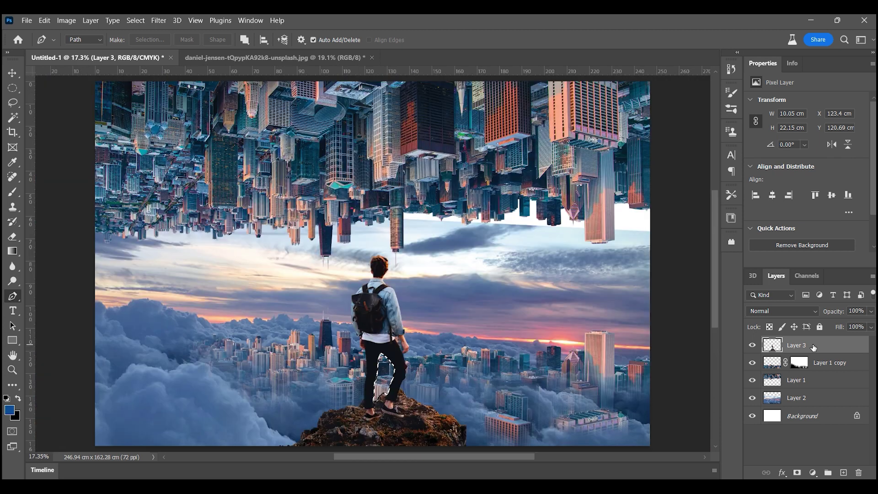
click(12, 89)
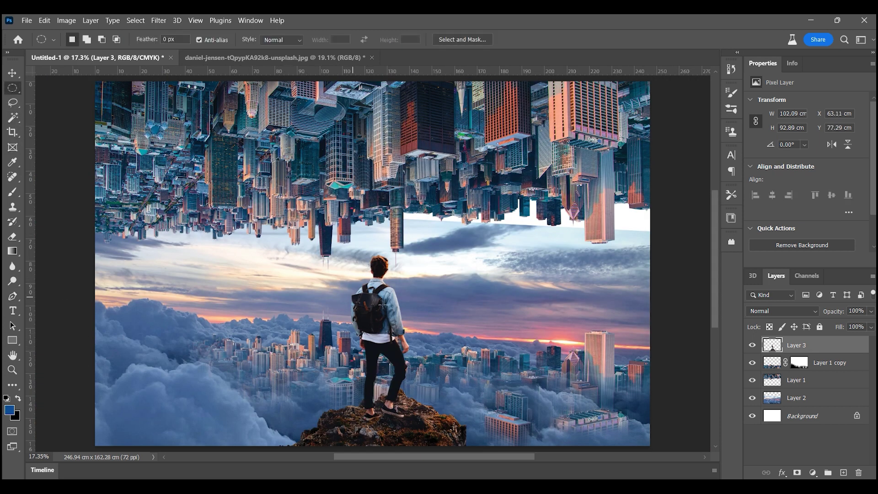
drag(472, 346, 420, 252)
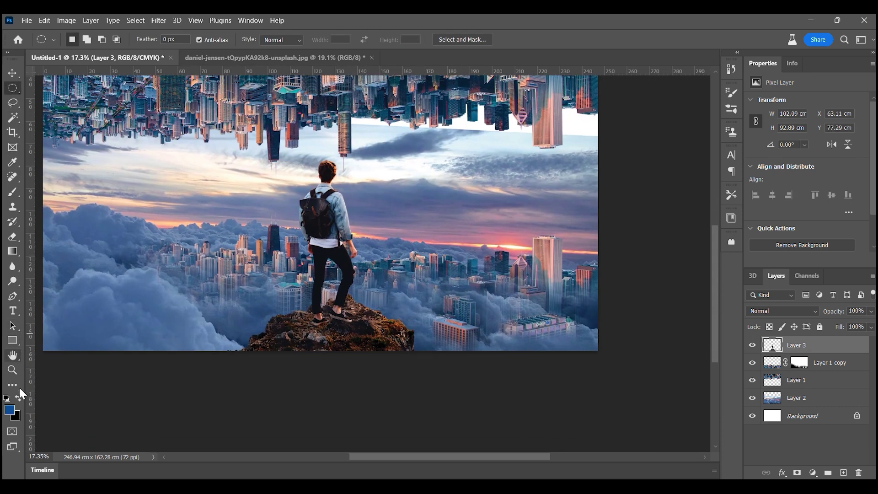
click(12, 369)
click(436, 341)
click(403, 348)
click(402, 348)
Step: Clone-stamp sampled rock texture to widen the cliff rightward along the bottom
click(13, 207)
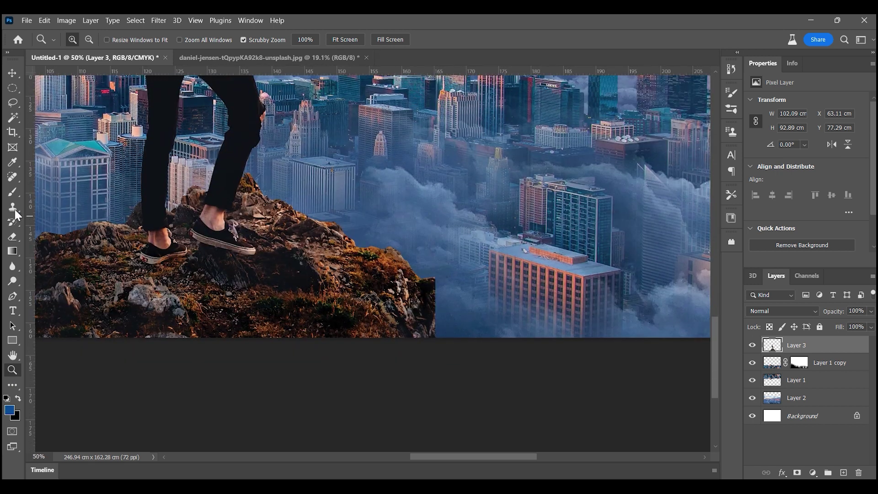
alt+click(366, 255)
mouse_move(411, 307)
mouse_down()
mouse_move(457, 301)
mouse_move(471, 334)
mouse_move(504, 353)
mouse_move(530, 331)
mouse_up()
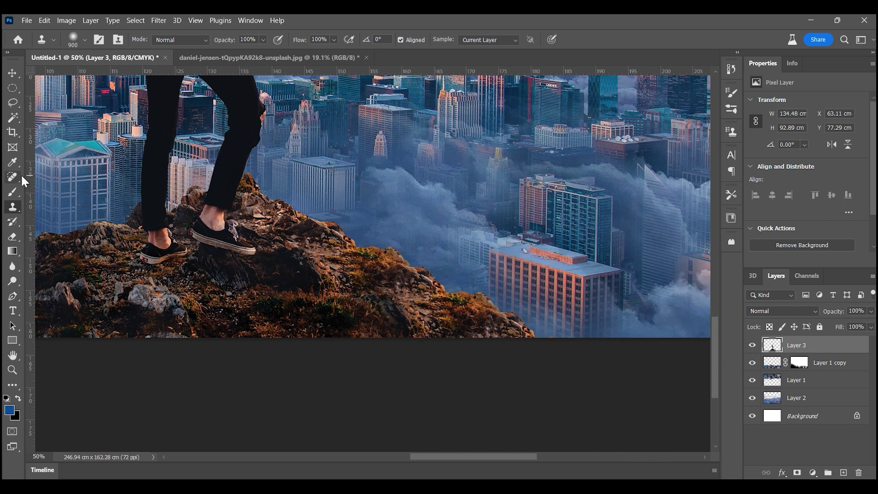
key(ctrl+0)
click(12, 73)
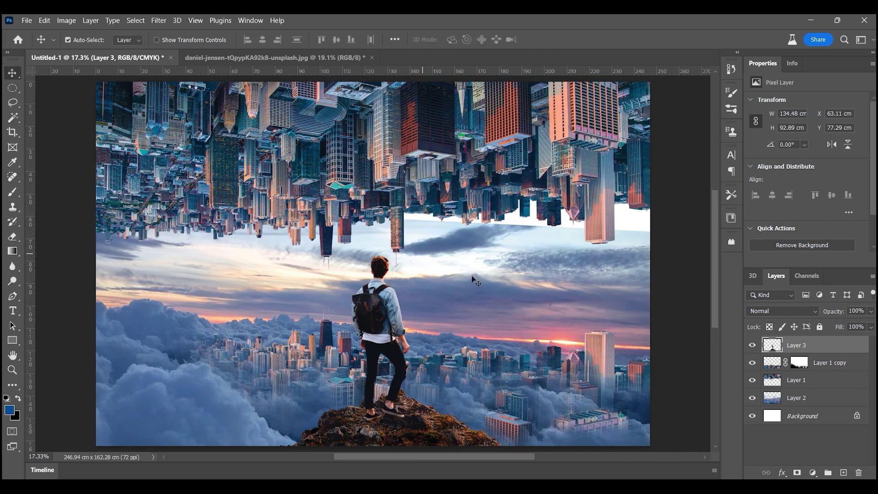
key(z)
alt+click(600, 310)
Step: Open the full moon photo and select the black sky around the moon
click(26, 21)
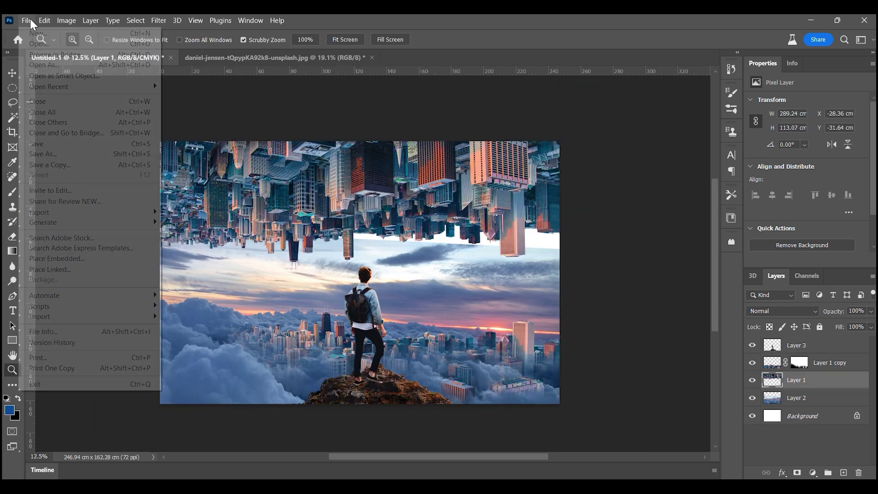
click(32, 43)
double_click(251, 116)
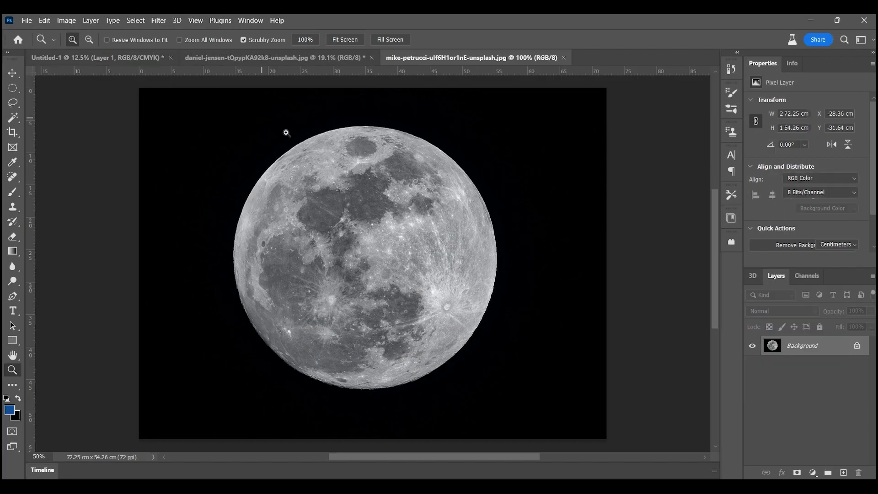
click(12, 117)
click(255, 155)
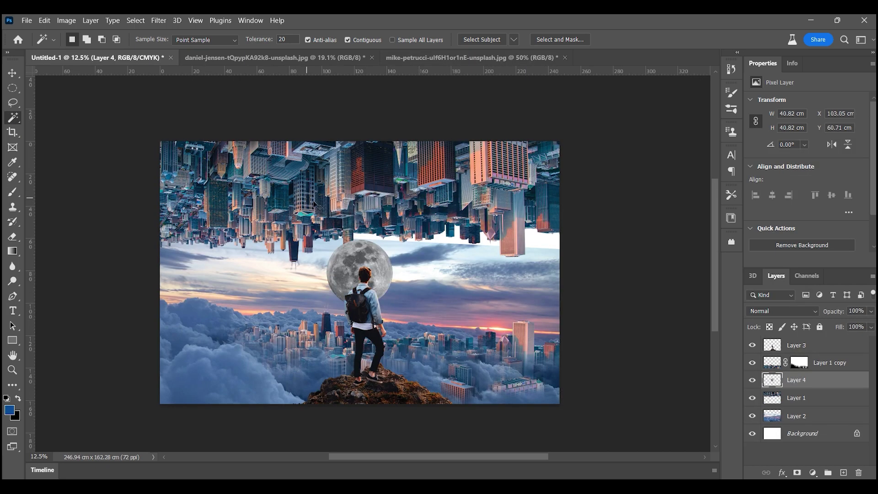
Step: Move the moon beside the hiker and place its layer beneath Layer 1
click(16, 75)
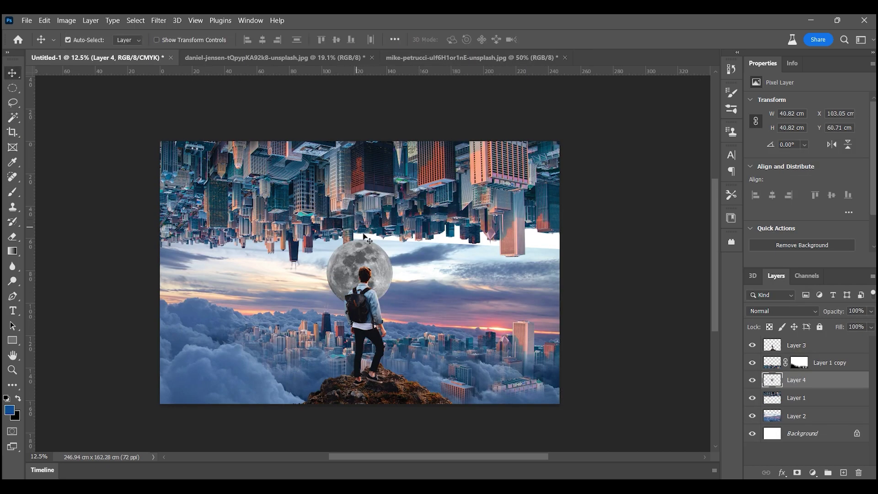
drag(364, 273, 318, 273)
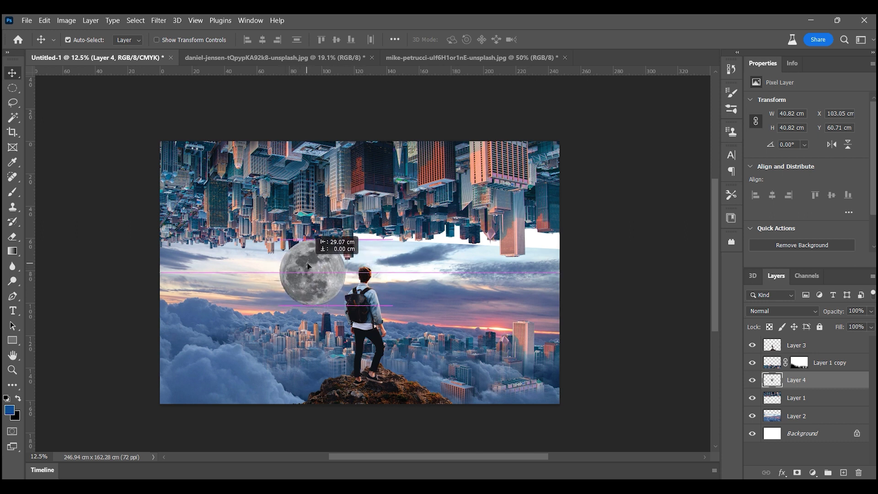
drag(812, 382, 811, 406)
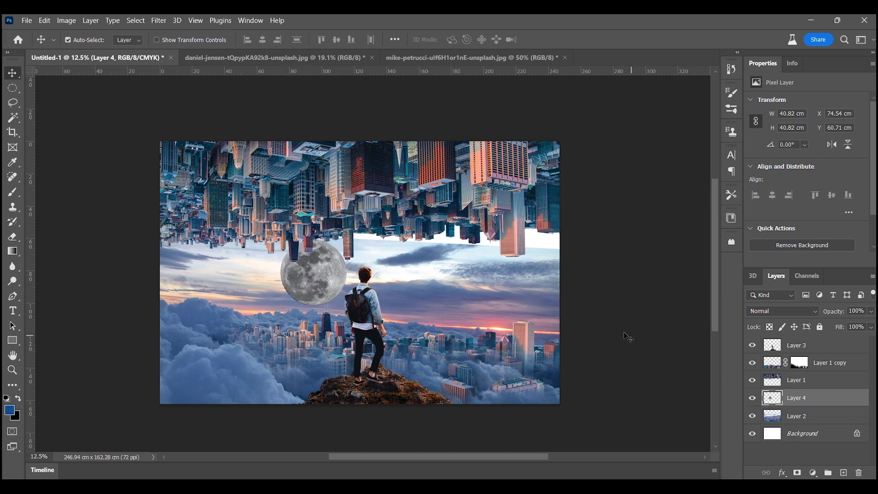
Step: Scale the moon to about 113% and position it just left of the hiker
key(ctrl+t)
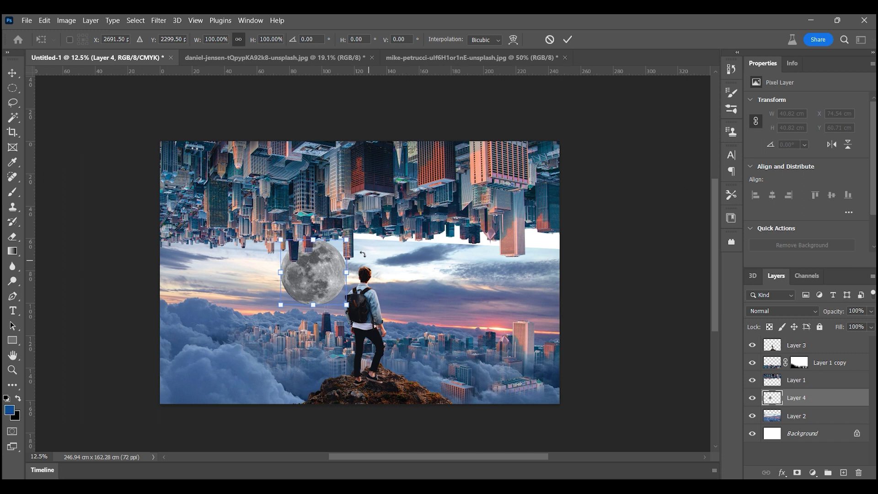
drag(346, 239, 326, 271)
drag(335, 303, 336, 297)
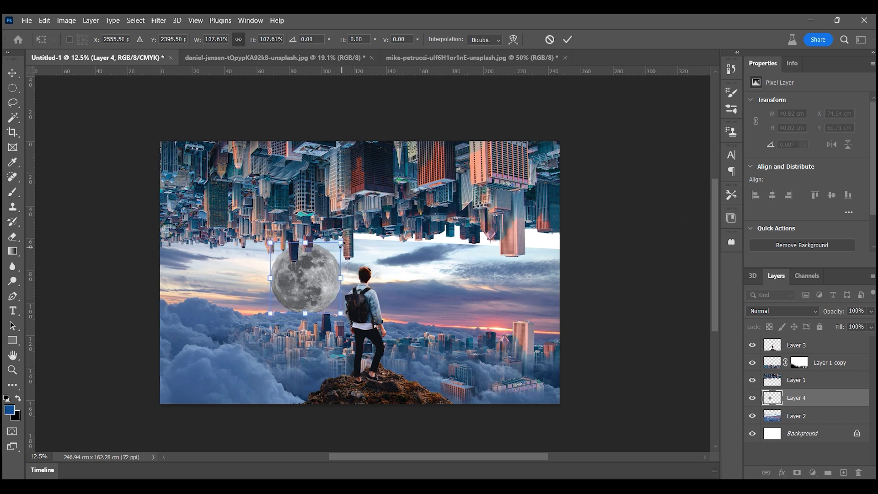
drag(341, 241, 349, 234)
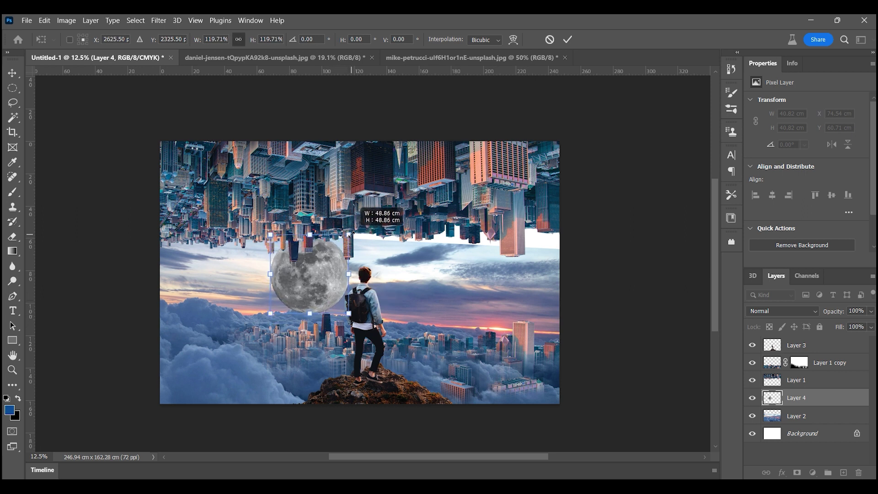
drag(333, 266, 327, 266)
mouse_move(344, 306)
mouse_down()
mouse_move(334, 296)
mouse_move(341, 304)
mouse_up()
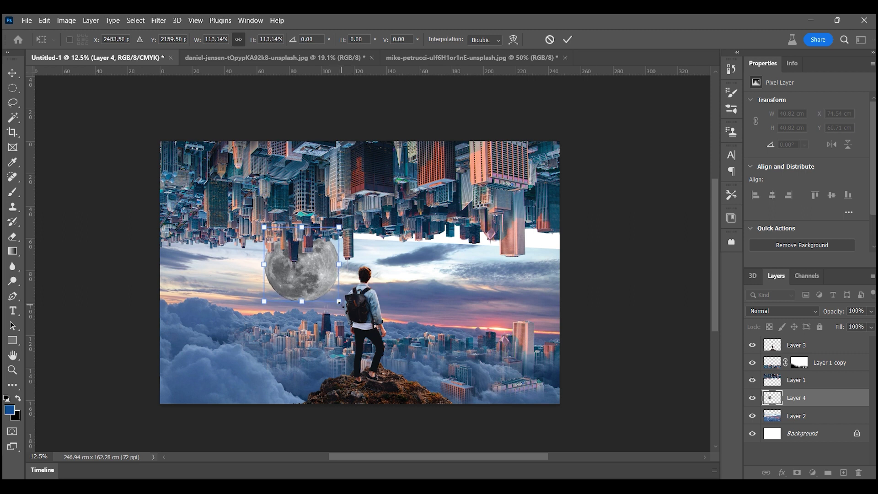
key(Return)
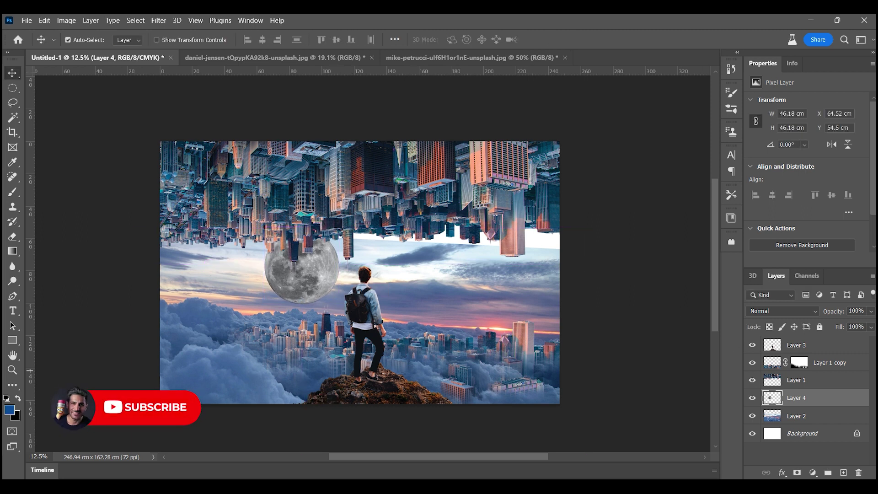
Step: Give Layer 4 a light-coloured Overlay drop shadow glow at opacity 70 with wider spread
double_click(844, 400)
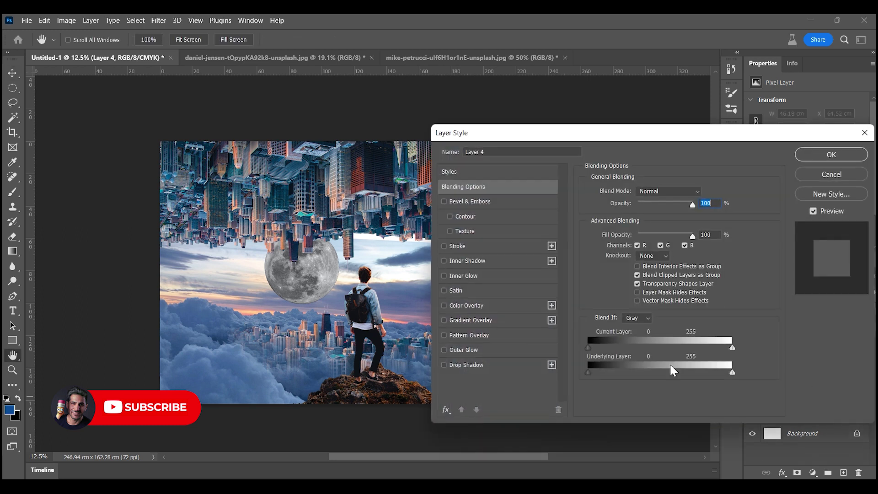
click(489, 365)
click(700, 195)
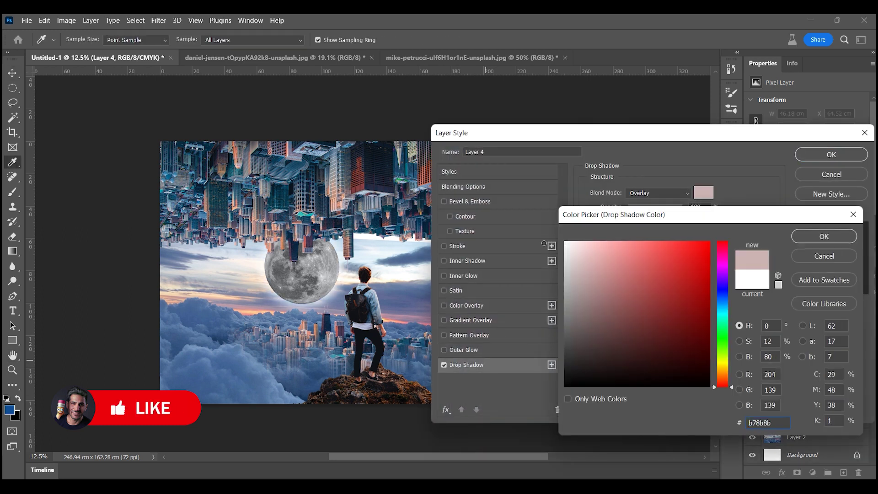
click(831, 234)
click(661, 194)
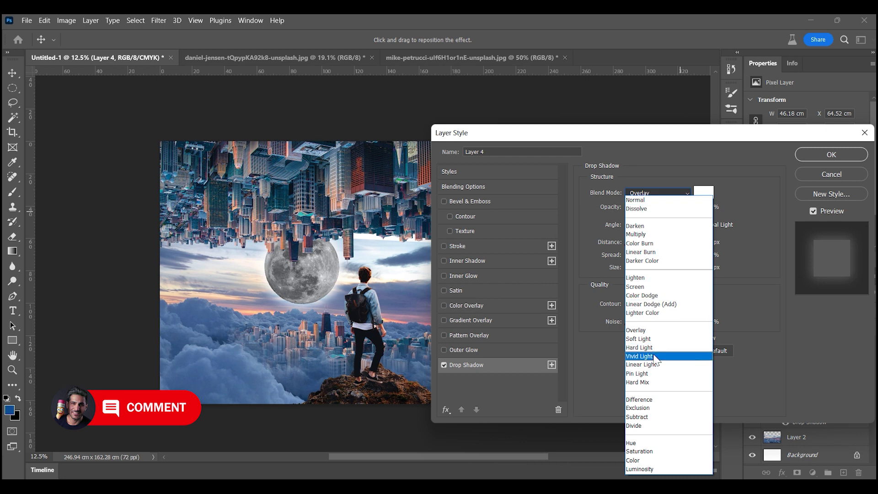
click(645, 330)
drag(682, 208, 666, 209)
drag(642, 260, 653, 256)
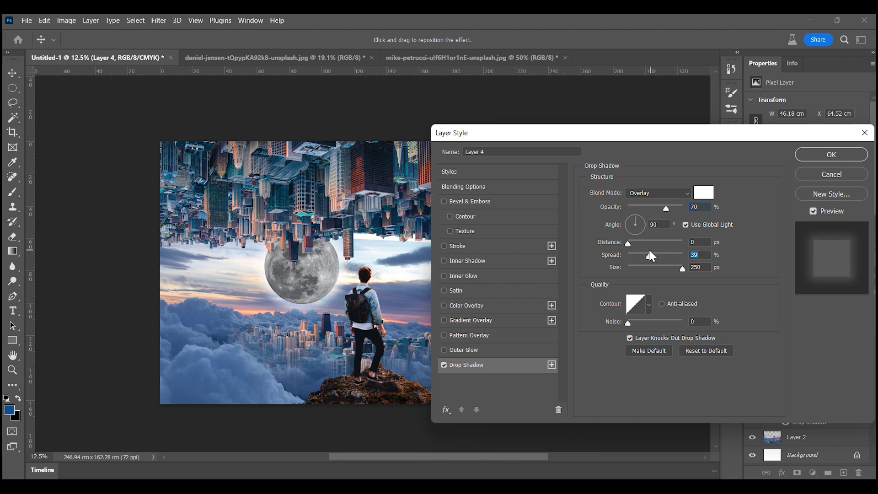
Step: Add a light-coloured Overlay inner shadow with reduced choke and apply both styles
click(468, 261)
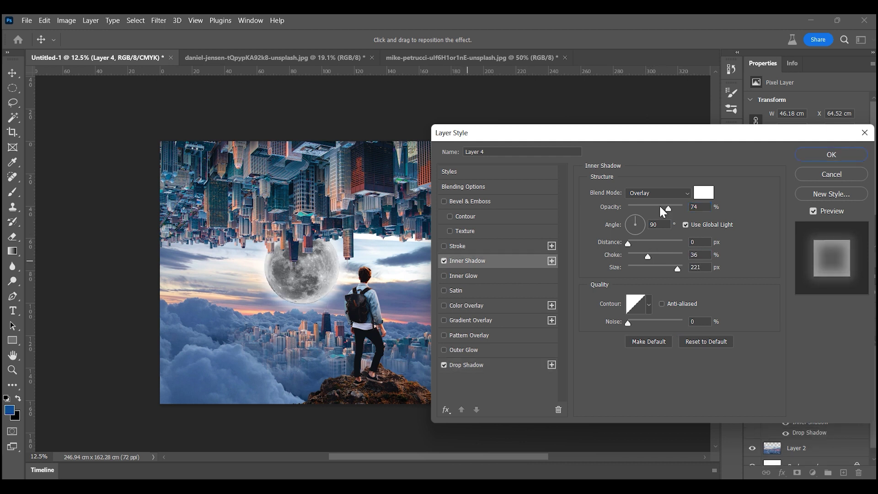
click(697, 194)
click(823, 236)
click(682, 197)
click(653, 328)
mouse_move(645, 254)
mouse_down()
mouse_move(625, 251)
mouse_move(648, 248)
mouse_move(641, 250)
mouse_move(663, 265)
mouse_move(655, 266)
mouse_up()
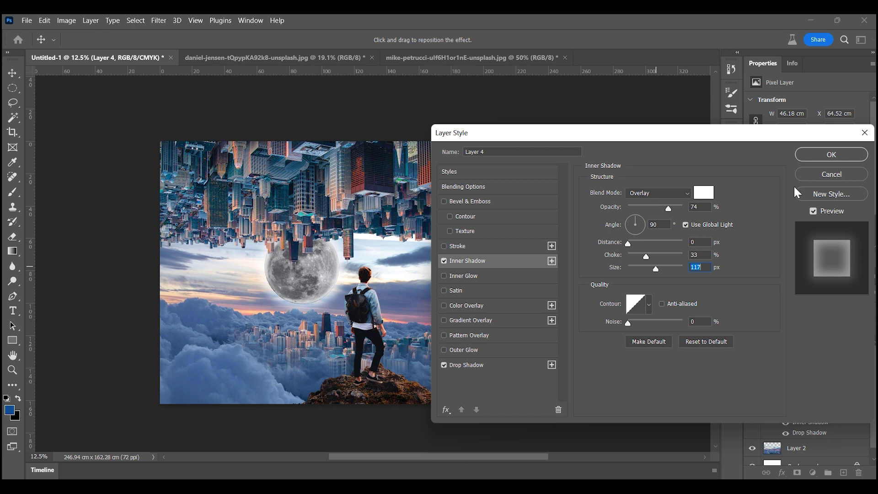
click(830, 154)
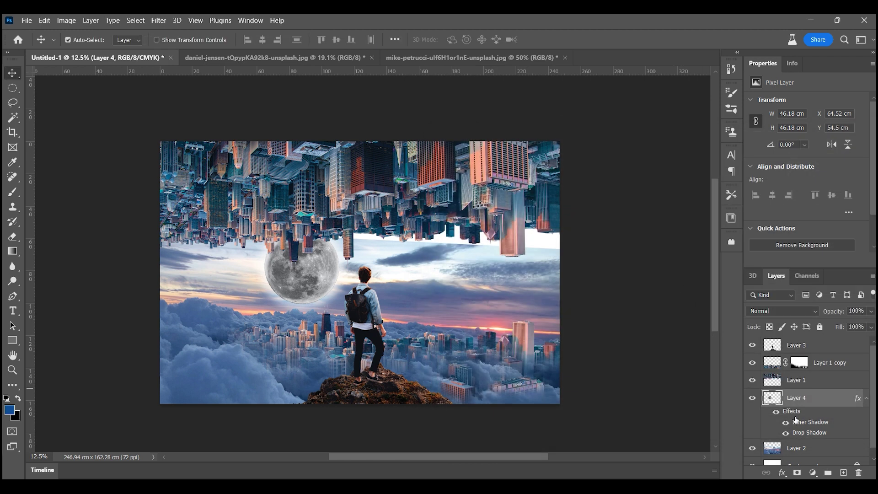
Step: Dodge highlights at 35% exposure along the moon's lower-right and left rims
click(13, 280)
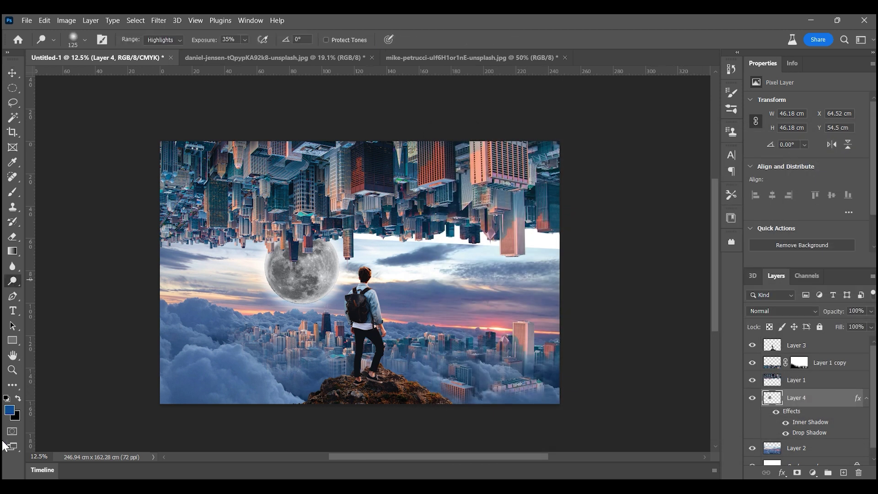
click(12, 369)
click(276, 287)
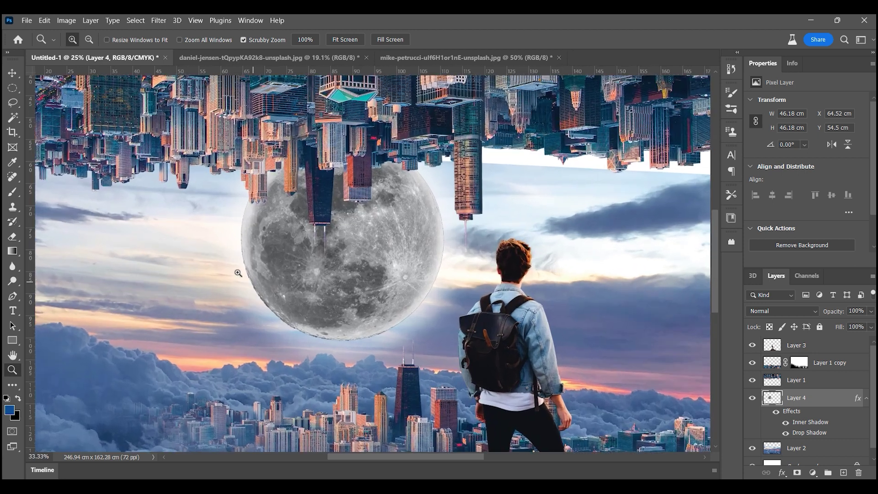
click(12, 281)
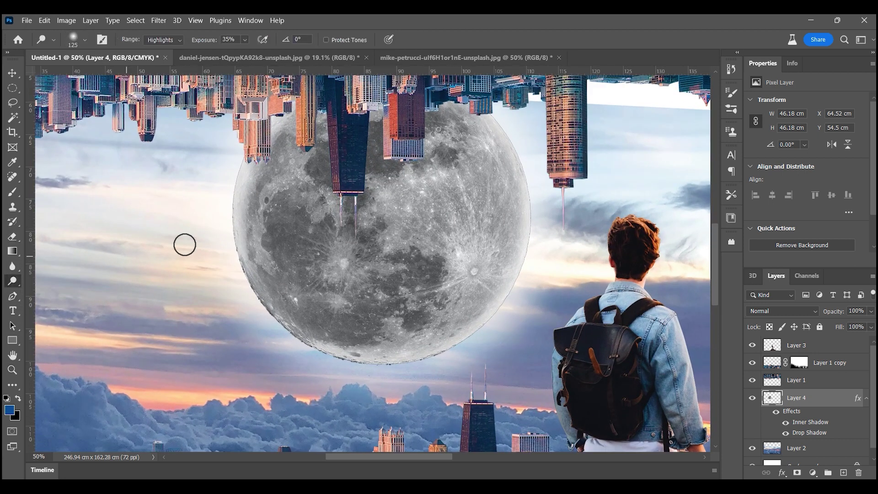
mouse_move(259, 304)
mouse_down()
mouse_move(345, 355)
mouse_move(397, 370)
mouse_move(492, 303)
mouse_move(535, 237)
mouse_move(508, 124)
mouse_move(467, 78)
mouse_up()
mouse_move(251, 110)
mouse_down()
mouse_move(218, 204)
mouse_move(240, 159)
mouse_move(226, 278)
mouse_move(266, 339)
mouse_up()
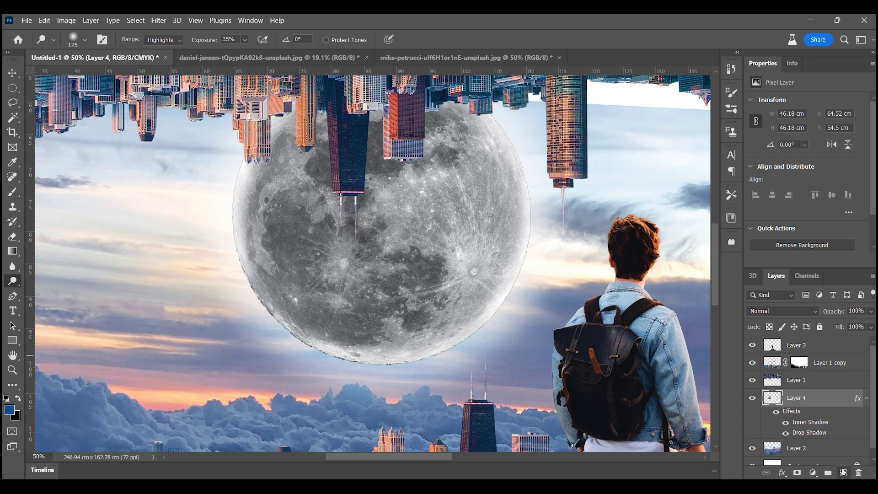
Step: Create a new Overlay layer above the moon and set the foreground colour to white (ffffff)
click(843, 472)
click(779, 311)
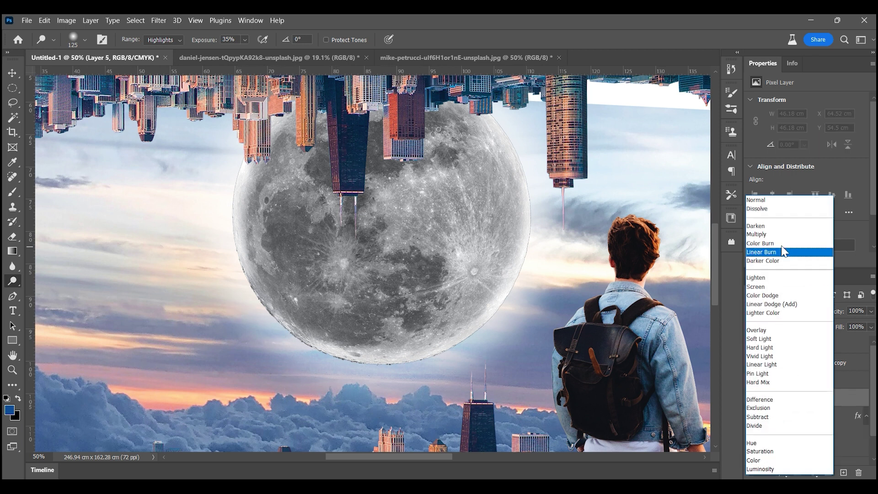
click(776, 329)
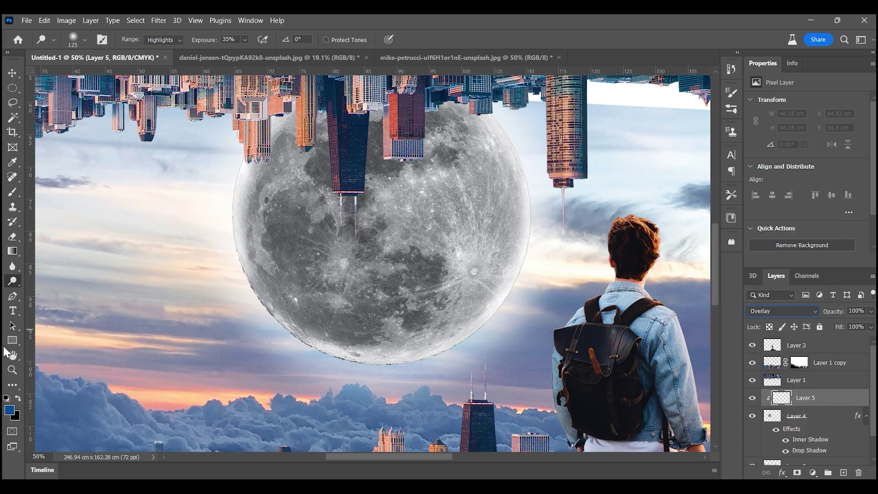
click(9, 410)
text(ffffff)
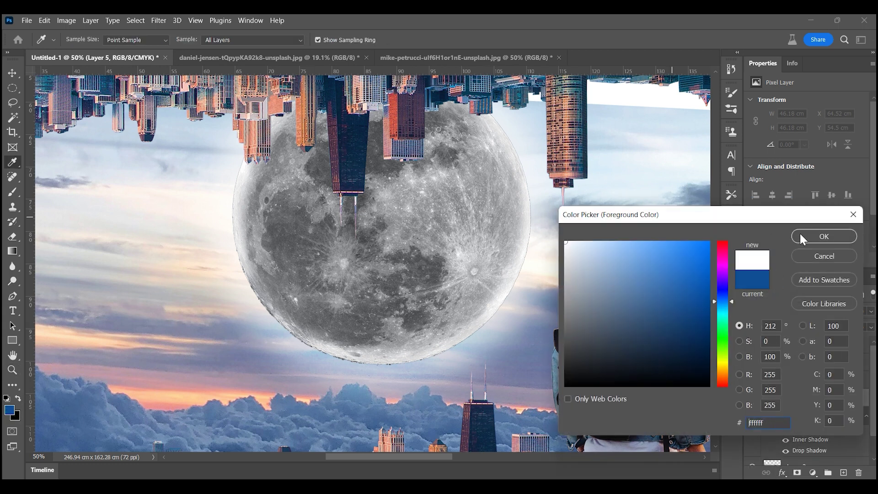
click(822, 236)
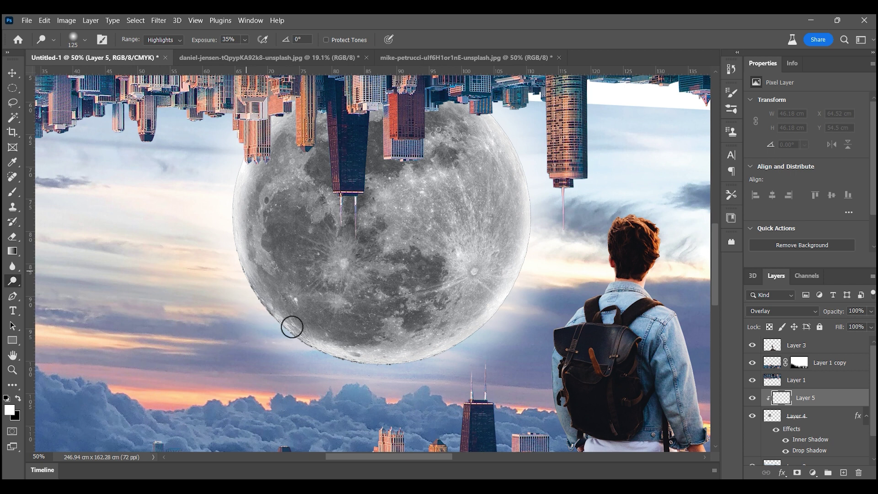
Step: Raise the Dodge exposure to 100% with the range kept on Highlights
click(245, 40)
drag(247, 51, 284, 53)
click(171, 39)
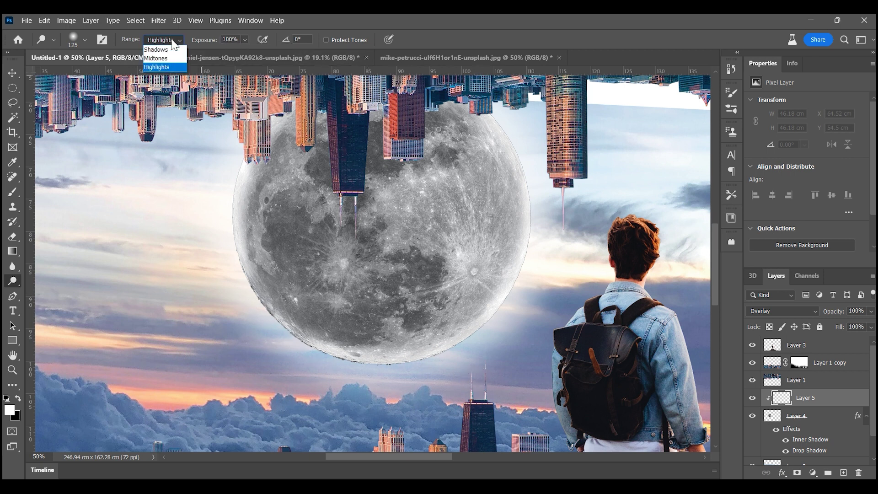
Step: Brush white at 100% opacity along the moon's lower-left, upper-right and left edges
click(18, 189)
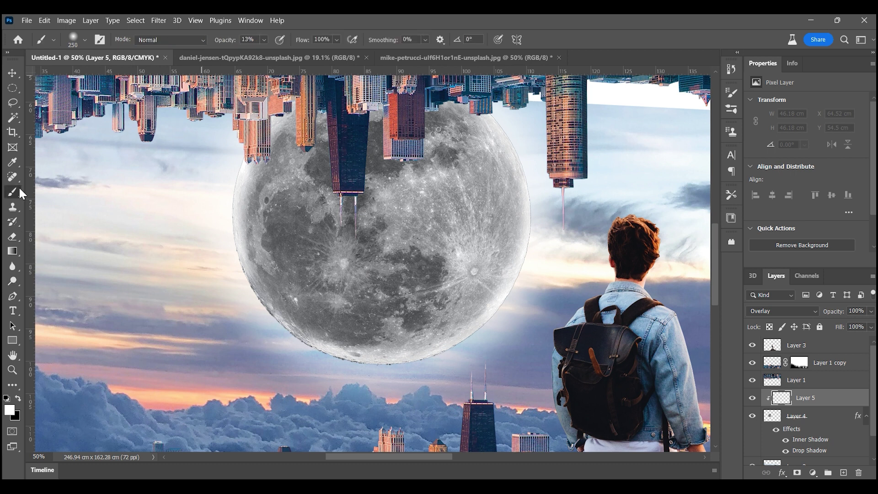
click(200, 41)
key(0)
mouse_move(263, 274)
mouse_down()
mouse_move(254, 320)
mouse_move(421, 382)
mouse_move(502, 338)
mouse_move(541, 194)
mouse_move(531, 204)
mouse_up()
key(bracketleft)
key(bracketleft)
key(bracketleft)
key(bracketleft)
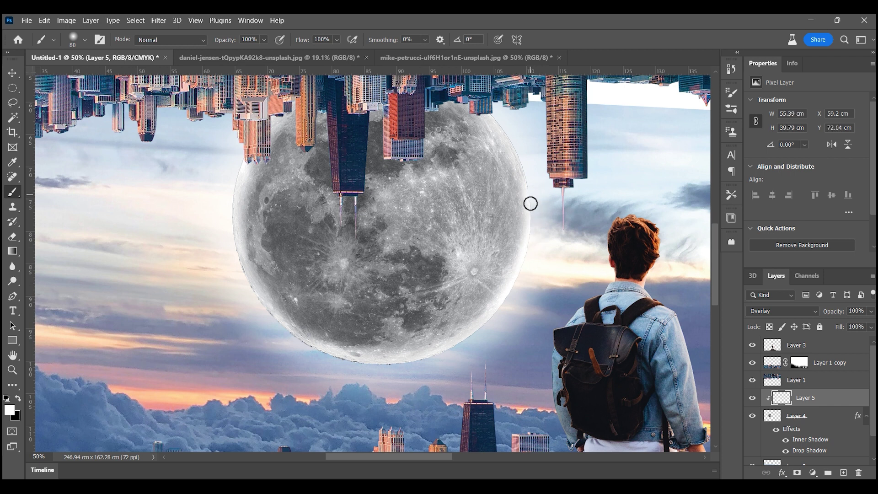
drag(515, 130, 499, 106)
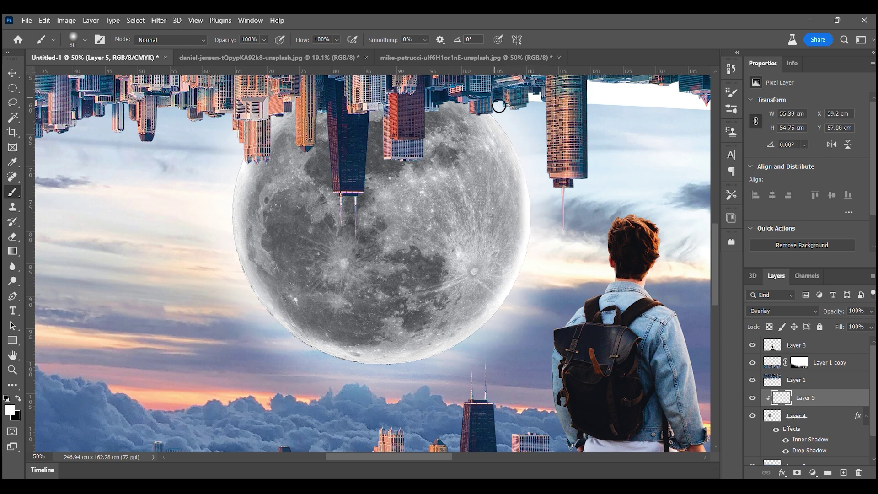
drag(238, 166, 226, 219)
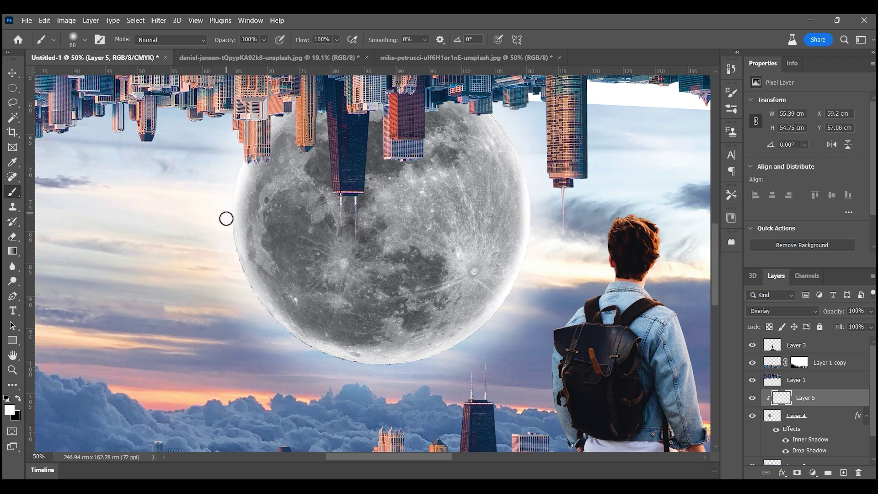
key(ctrl+0)
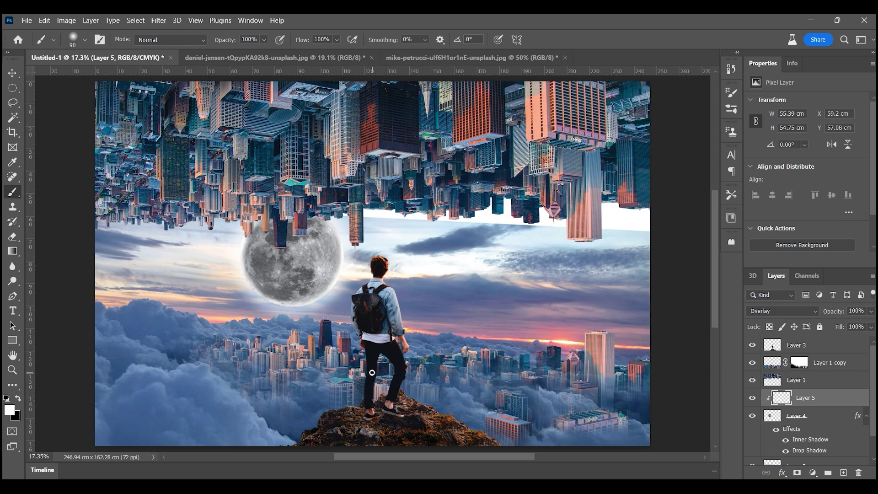
key(bracketright)
key(bracketright)
key(bracketright)
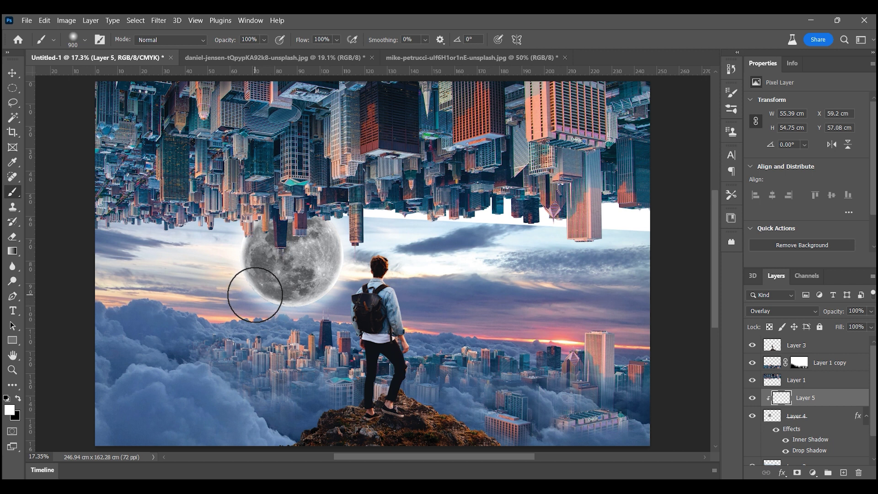
click(809, 413)
Step: Apply Levels to Layer 4 with the white input lowered to about 194
key(ctrl+l)
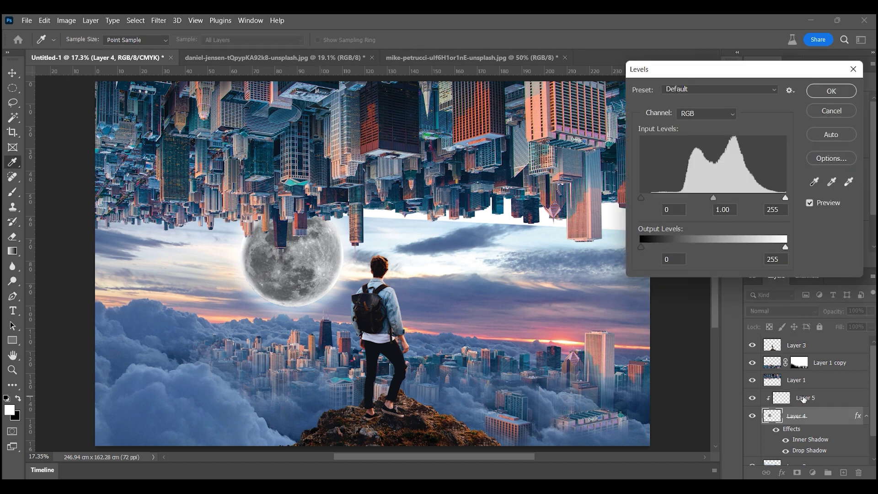
drag(785, 198, 751, 194)
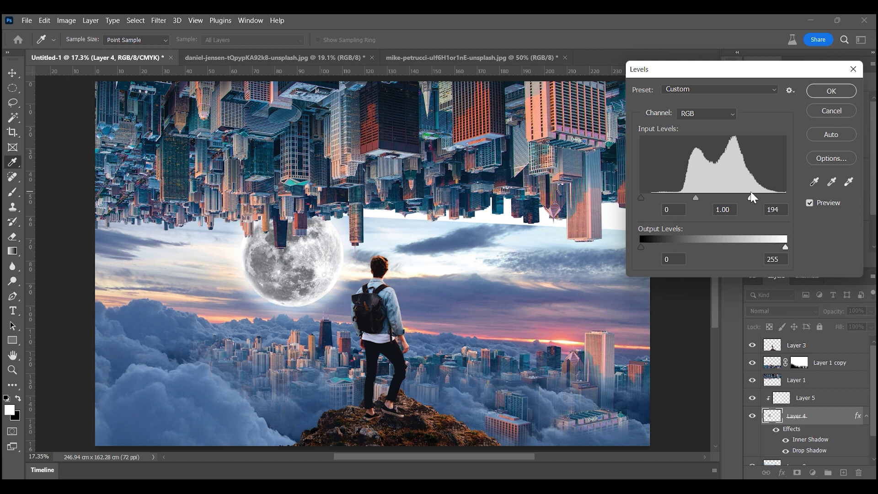
click(819, 92)
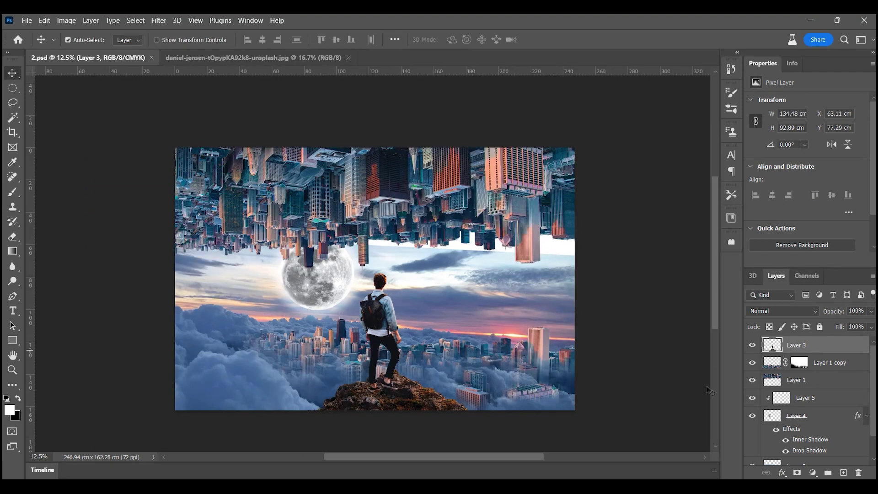
Step: Duplicate Layer 2 to the top of the stack at 49% opacity, shifted down and right
click(285, 380)
key(ctrl+j)
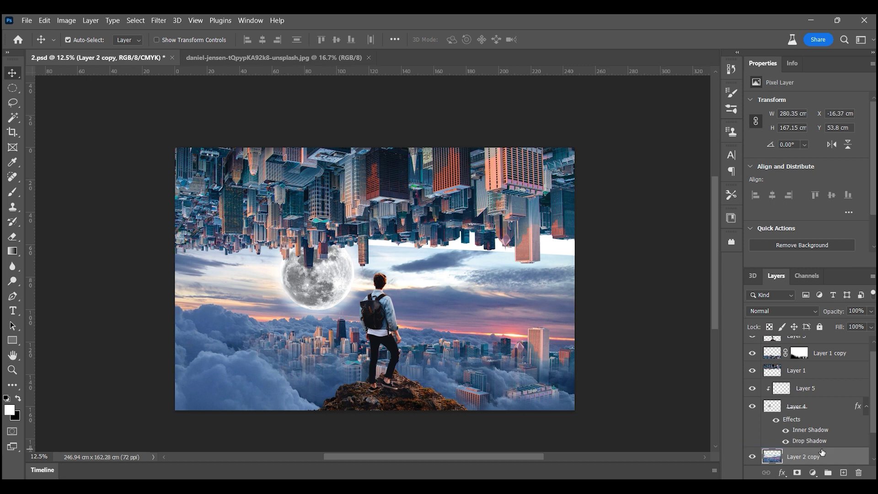
key(ctrl+shift+bracketright)
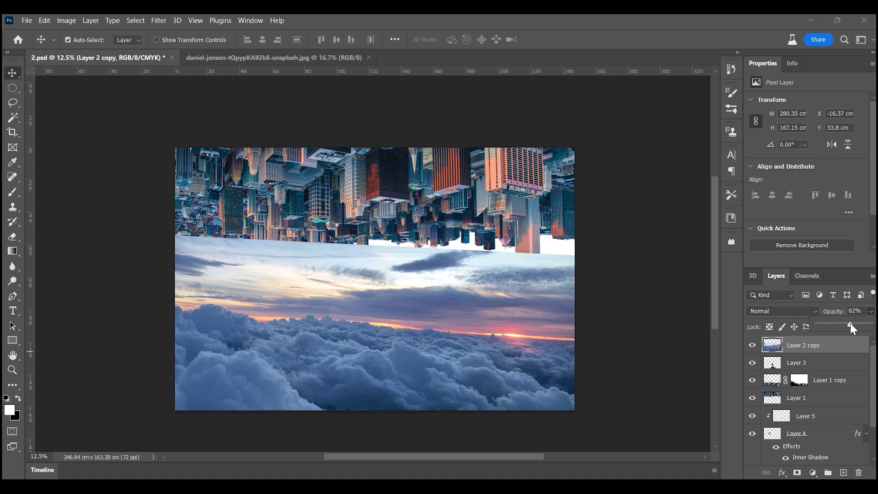
drag(849, 323, 843, 323)
key(ctrl+t)
drag(392, 377, 441, 405)
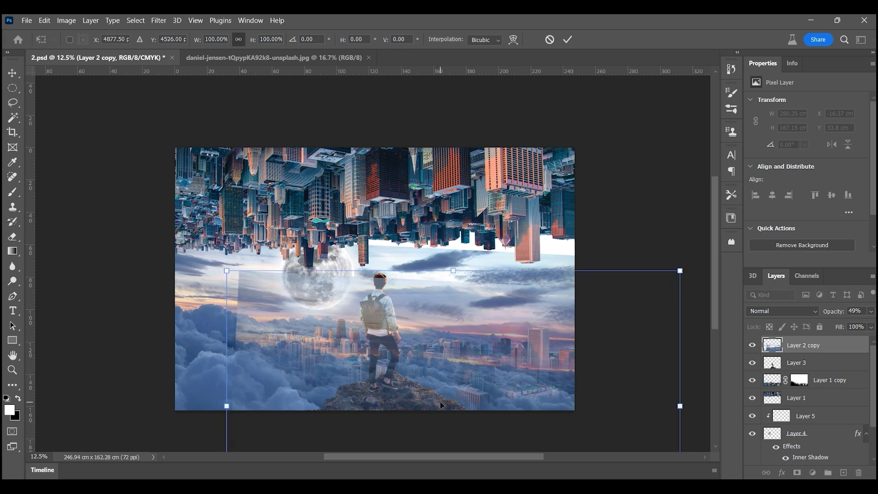
key(Return)
Step: Add an inverted mask to Layer 2 copy, brush clouds over the rock base, opacity 73%
click(798, 473)
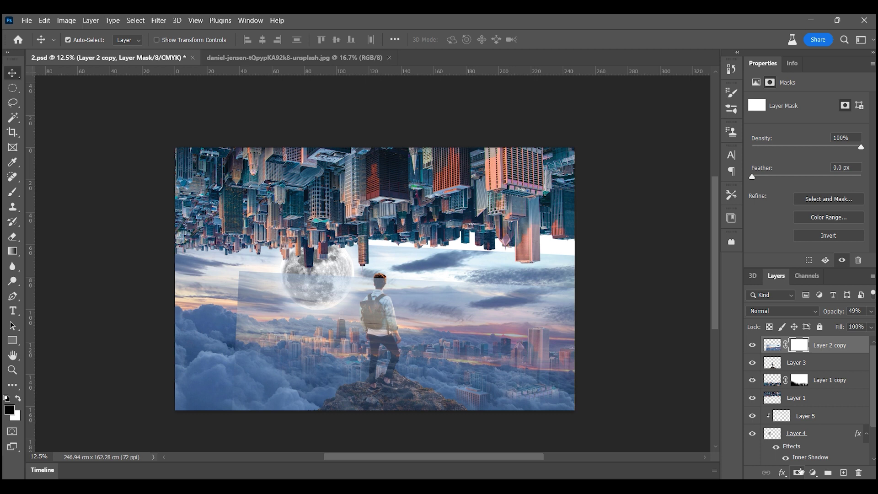
key(ctrl+i)
click(871, 311)
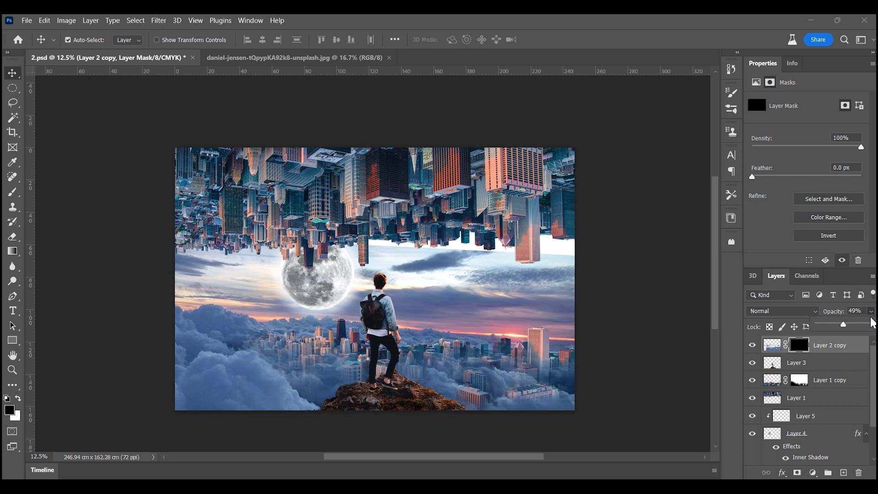
click(13, 192)
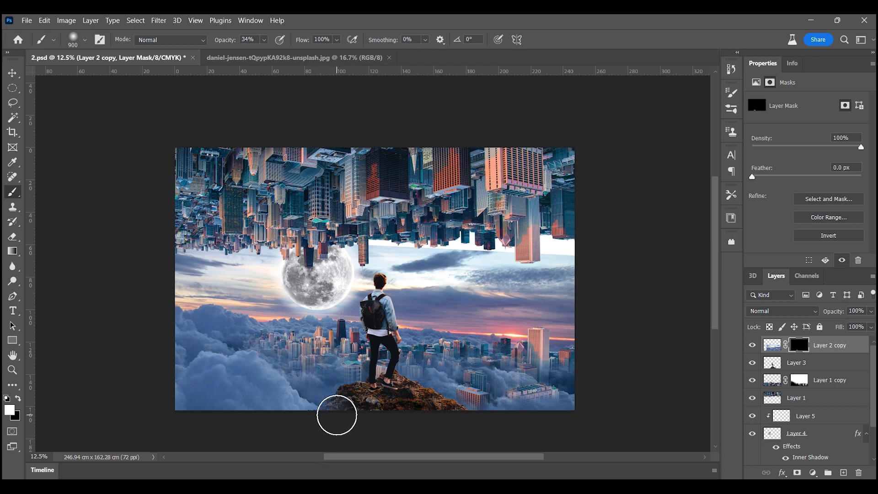
drag(362, 416, 337, 404)
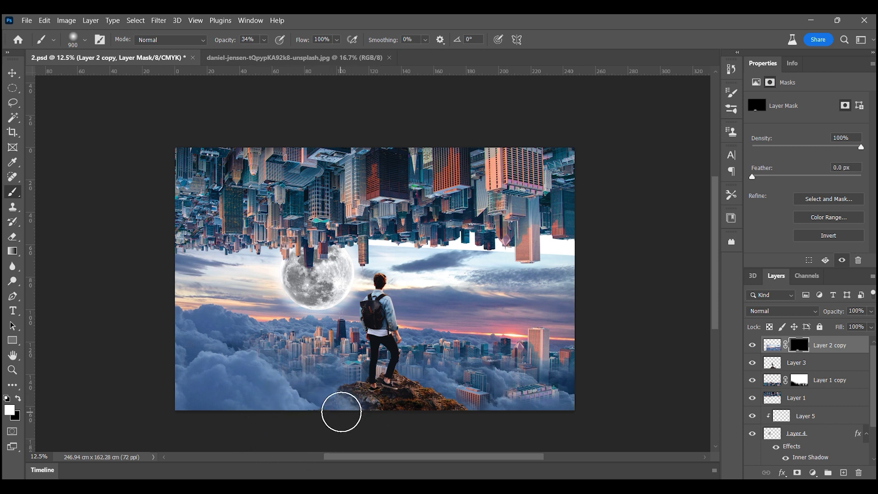
mouse_move(372, 406)
mouse_down()
mouse_move(466, 406)
mouse_move(436, 394)
mouse_up()
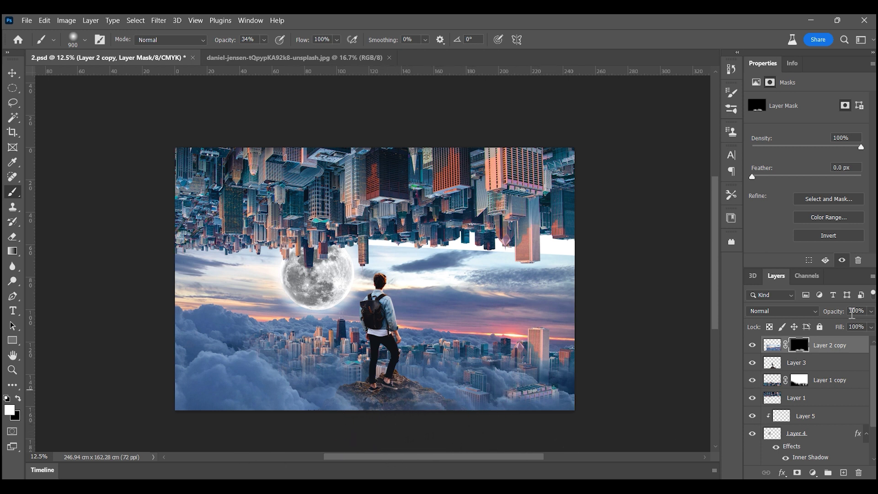
drag(871, 315, 848, 326)
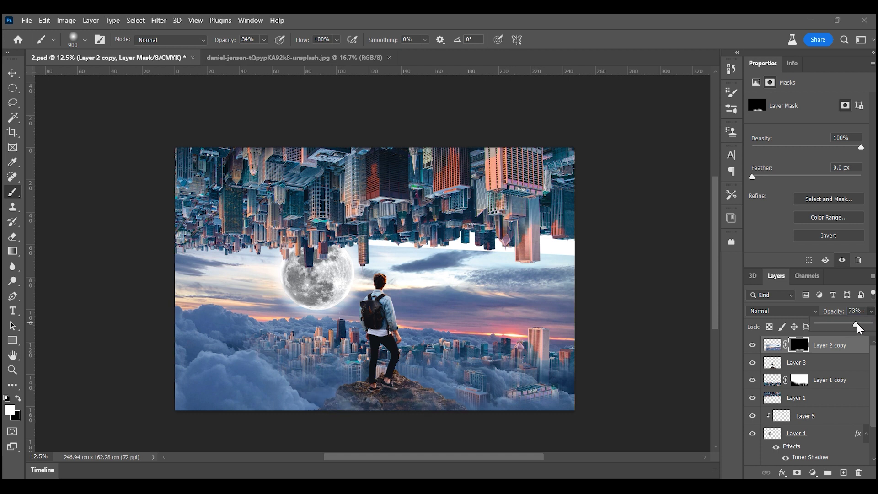
Step: In the hiker photo, zoom in and trace the left cliff's edge with the Pen tool
click(294, 57)
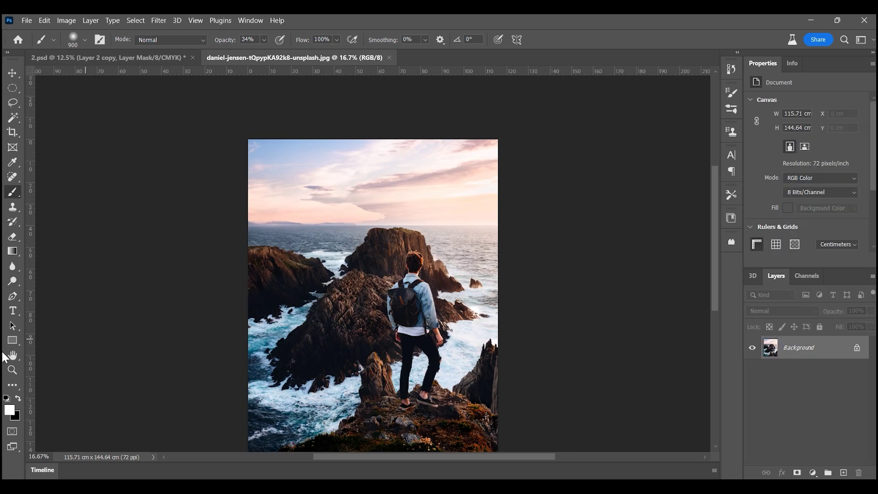
click(12, 385)
click(12, 89)
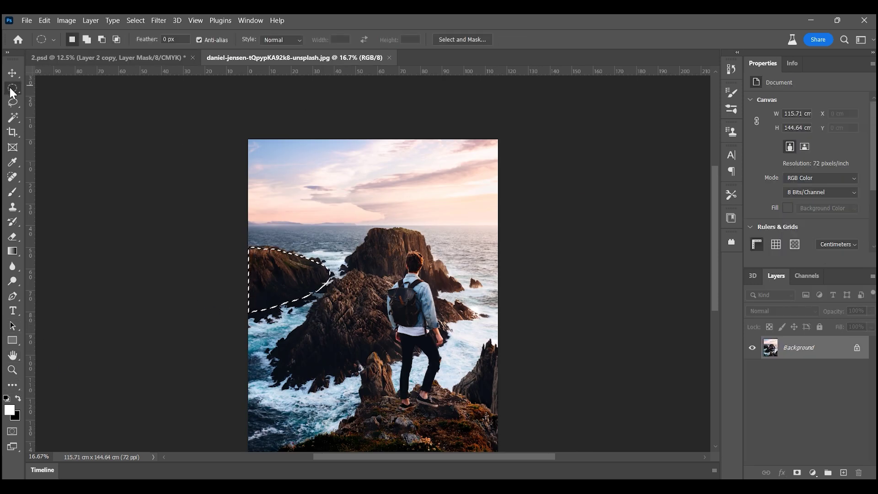
click(13, 369)
click(283, 252)
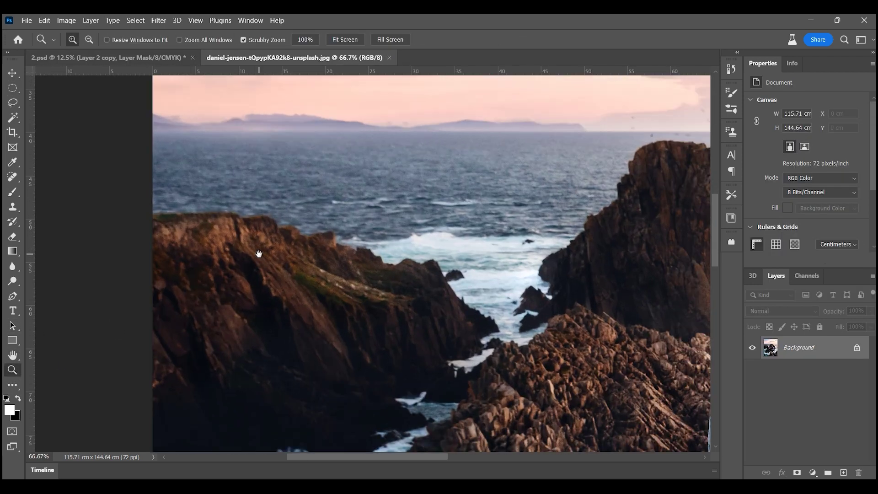
click(13, 297)
drag(349, 210, 356, 212)
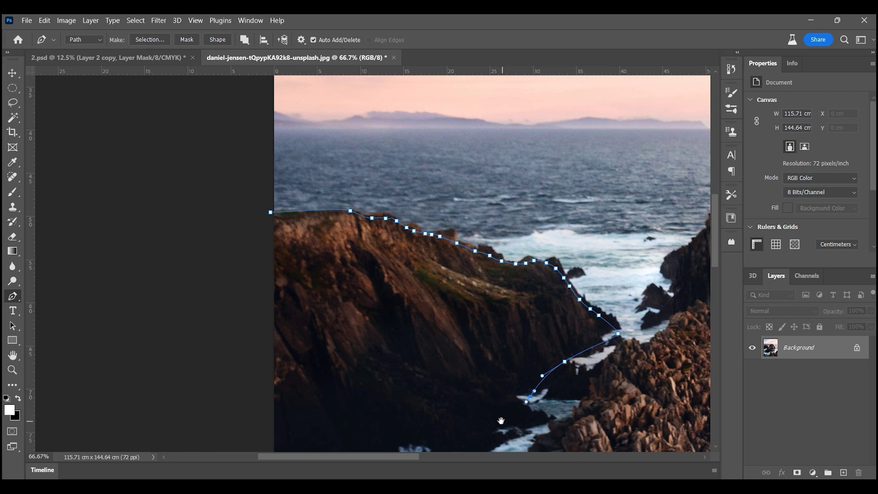
drag(501, 420, 536, 281)
drag(276, 181, 242, 392)
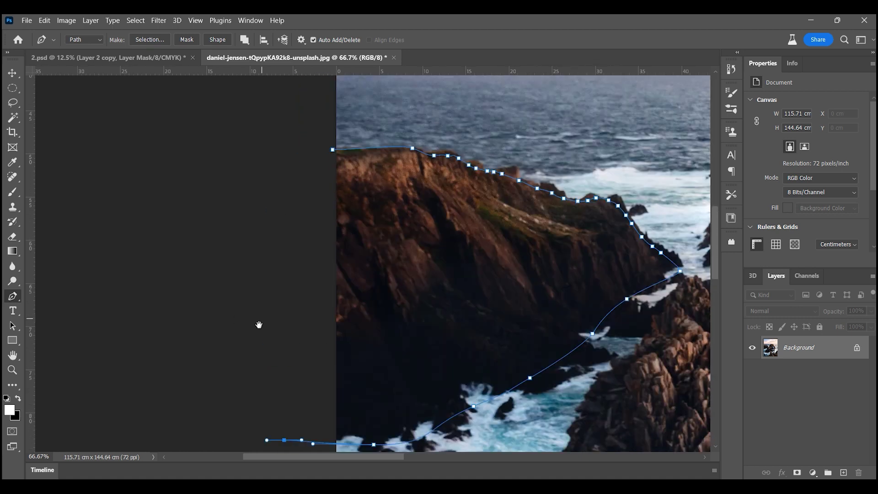
Step: Convert the cliff path to a selection, cut it, and return to 2.psd
click(12, 73)
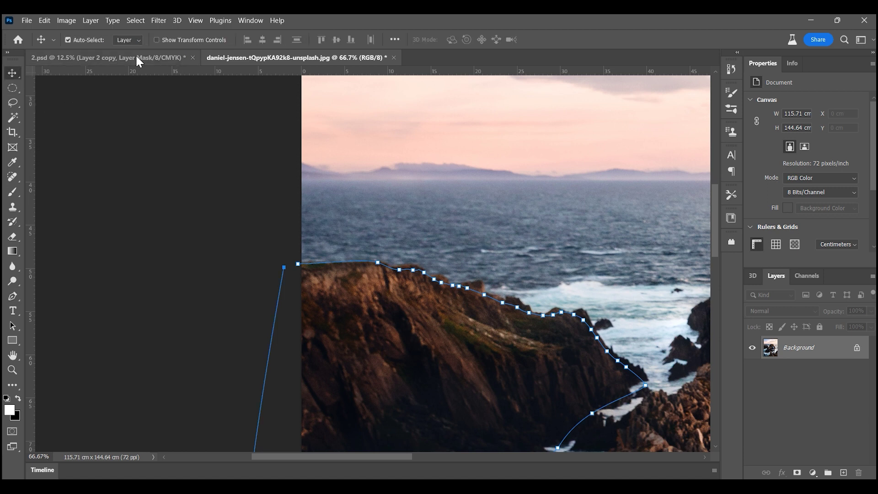
click(13, 300)
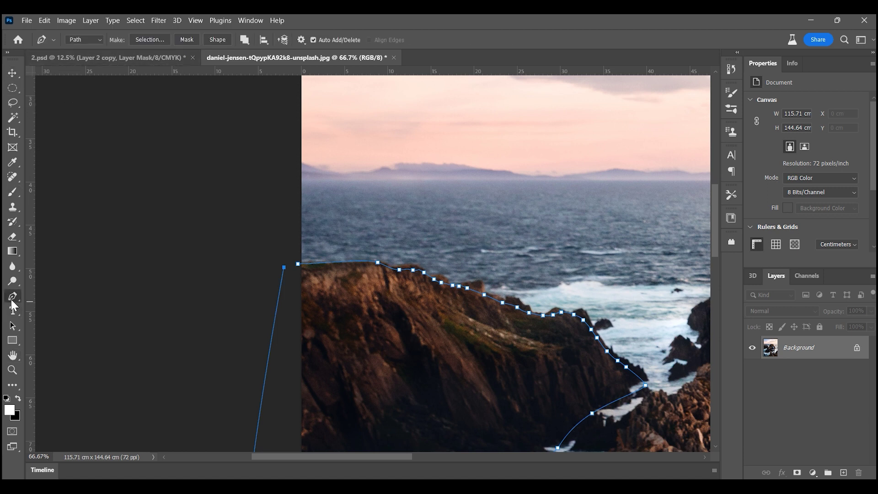
click(150, 39)
click(497, 133)
key(ctrl+x)
click(59, 57)
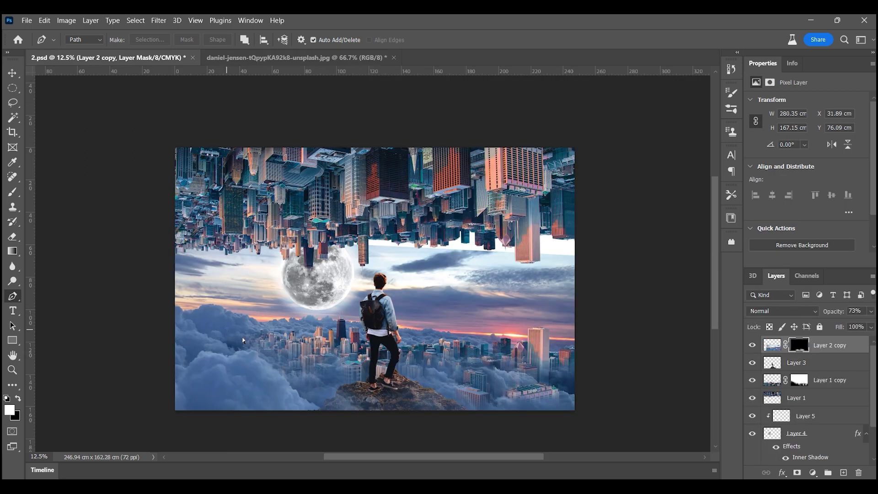
Step: Paste the cliff above Layer 1 copy, move it lower-left, rotate about 25° and enlarge ~128%
click(831, 382)
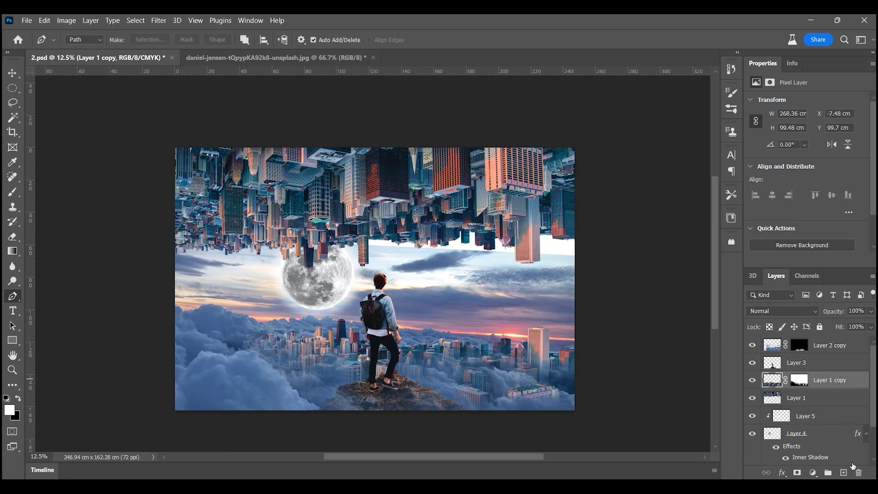
key(ctrl+v)
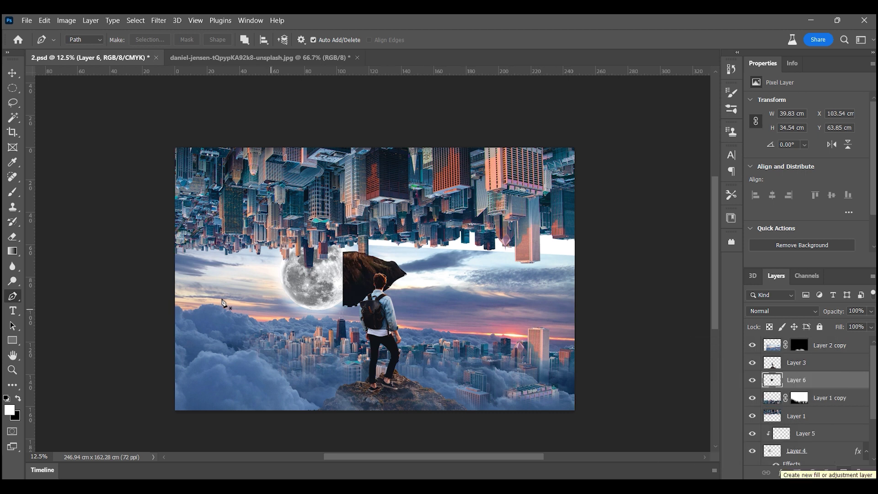
key(ctrl+t)
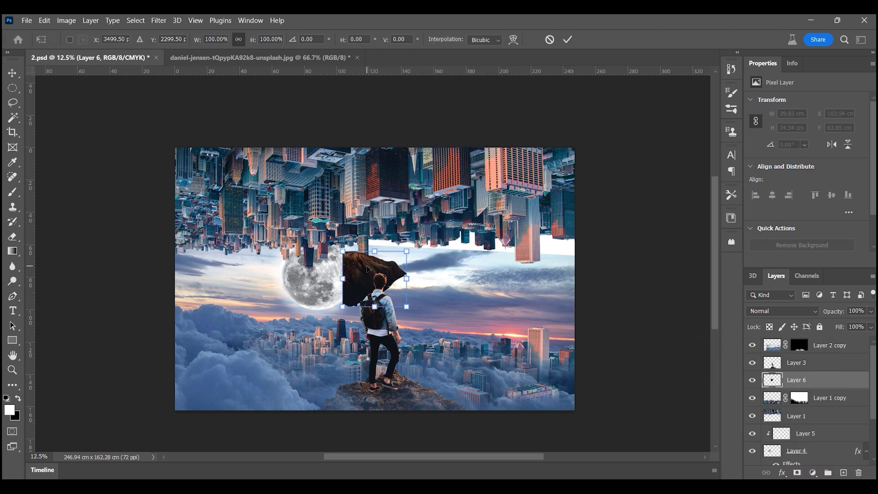
drag(379, 297, 190, 371)
mouse_move(244, 395)
mouse_down()
mouse_move(230, 419)
mouse_move(246, 421)
mouse_up()
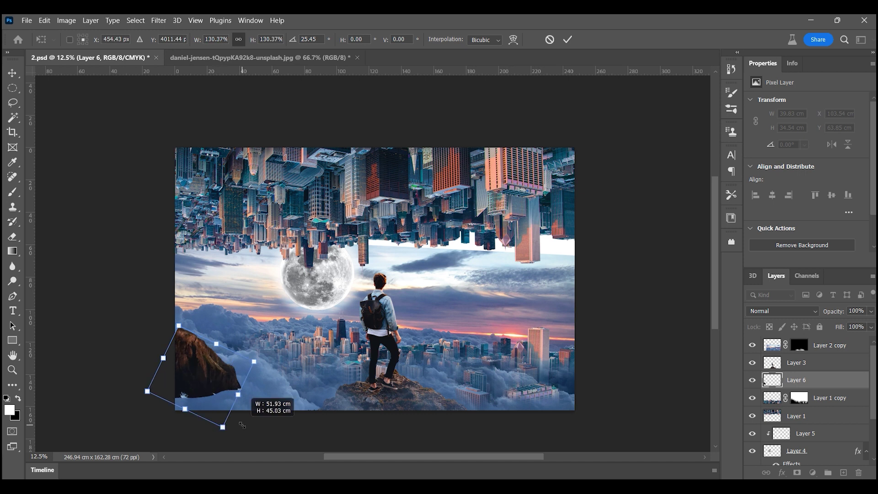
drag(219, 385, 214, 390)
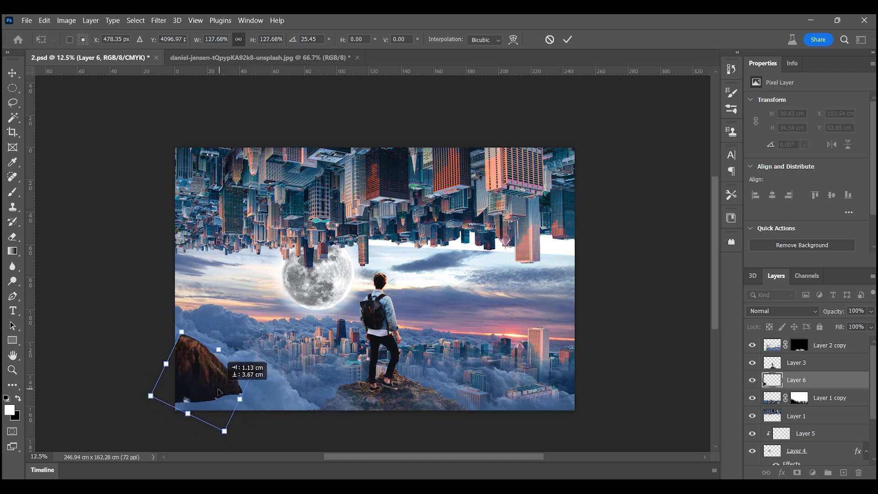
Step: Warp the cliff's top-left edge slightly and commit the transform
right_click(214, 390)
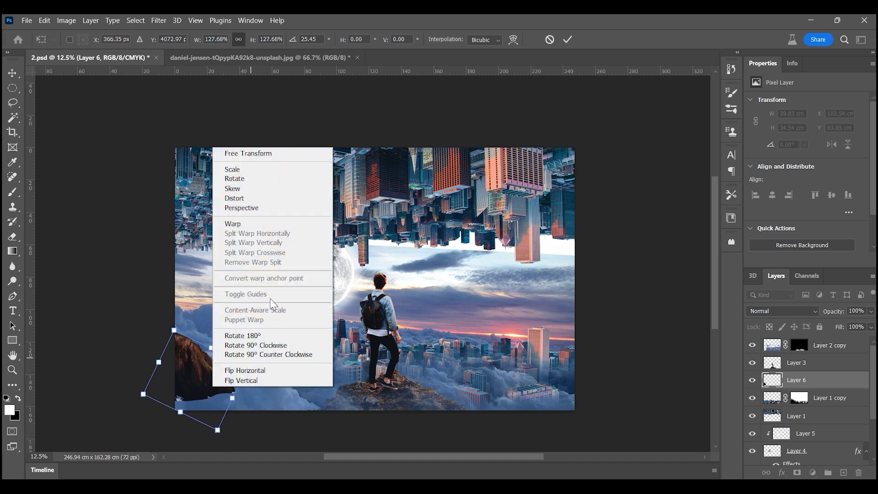
click(242, 224)
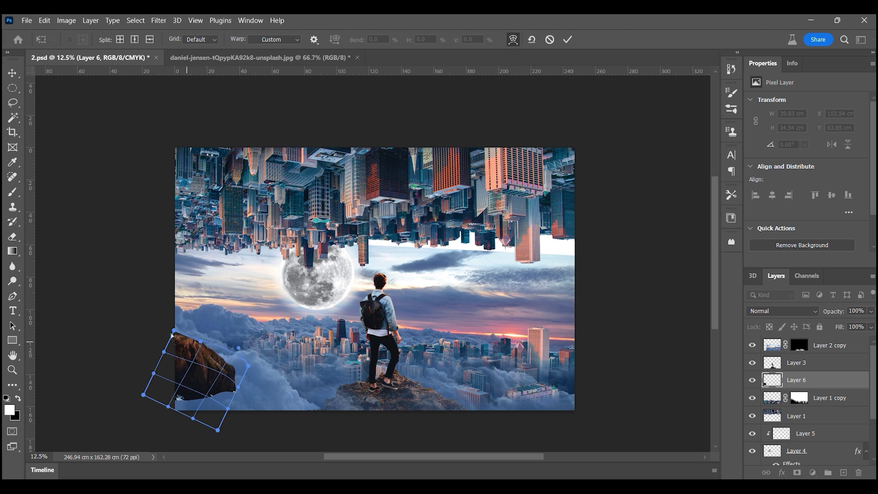
drag(173, 330, 167, 329)
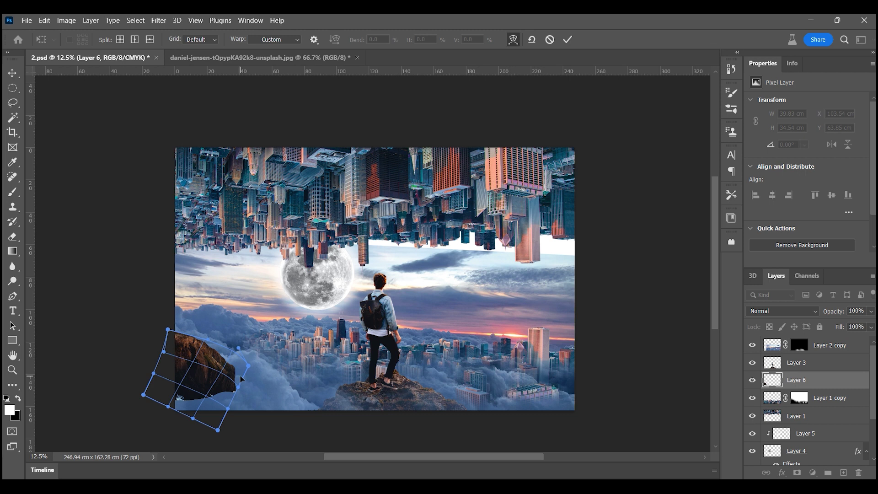
key(Return)
key(p)
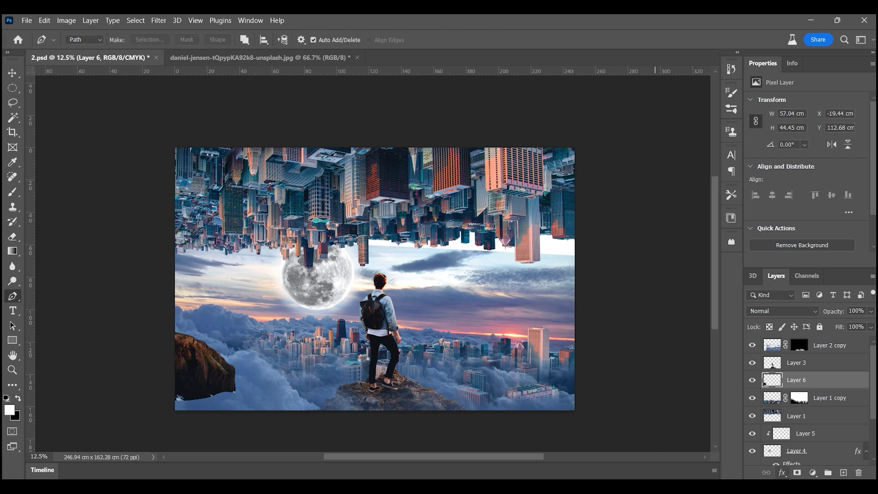
Step: Zoom in on the lower-left cliff and add a layer mask to Layer 6
click(12, 370)
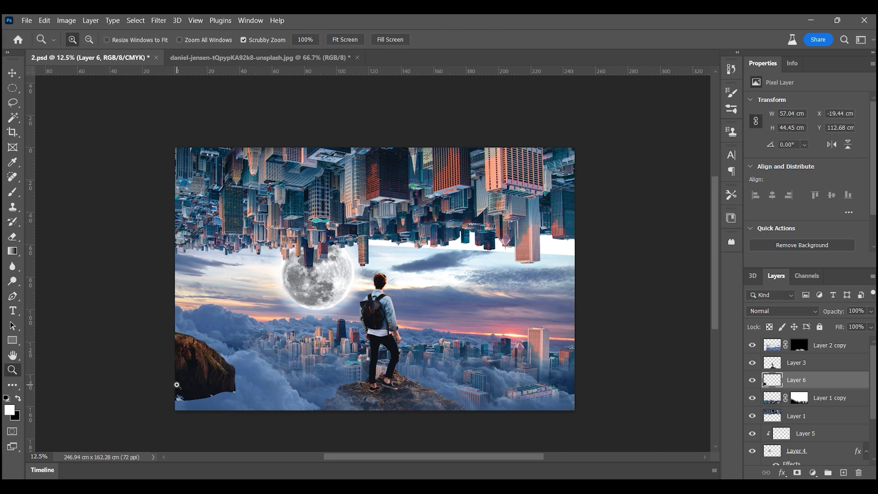
click(177, 384)
drag(231, 372, 244, 319)
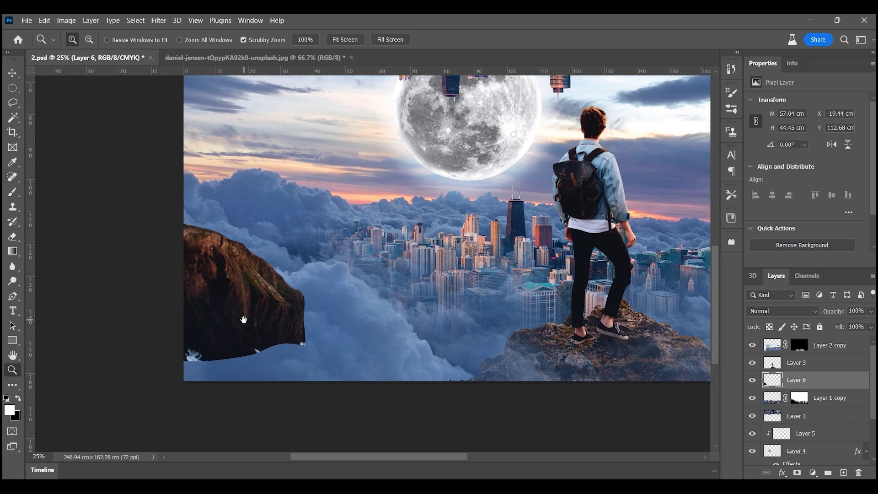
click(798, 473)
Step: Paint black on the mask with a soft brush to fade the cliff's edges into the clouds
click(13, 193)
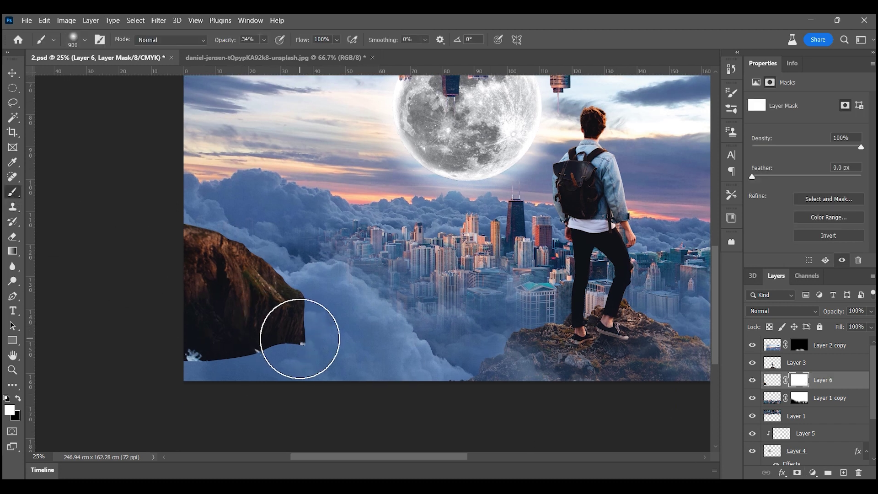
click(18, 398)
mouse_move(304, 338)
mouse_down()
mouse_move(315, 301)
mouse_move(276, 251)
mouse_move(305, 339)
mouse_move(245, 358)
mouse_move(224, 347)
mouse_move(213, 365)
mouse_move(235, 377)
mouse_move(111, 400)
mouse_move(184, 371)
mouse_move(218, 380)
mouse_up()
mouse_move(239, 206)
mouse_down()
mouse_move(243, 226)
mouse_move(270, 240)
mouse_up()
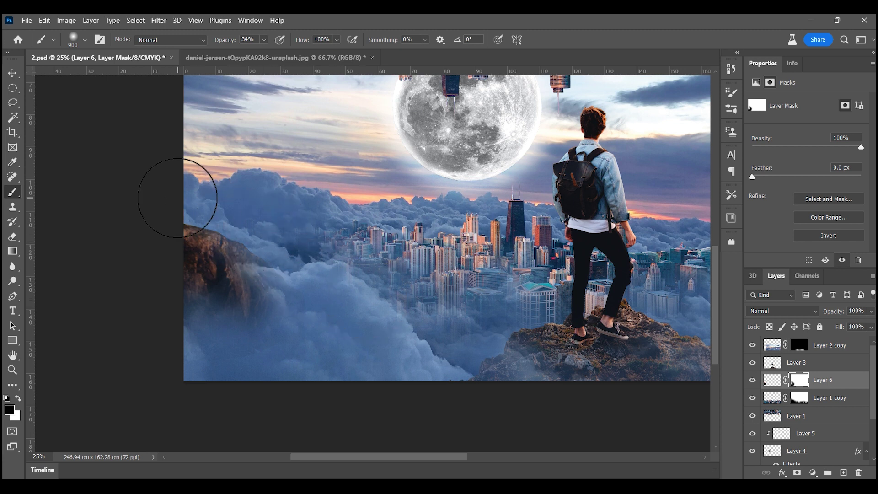
drag(297, 333, 224, 305)
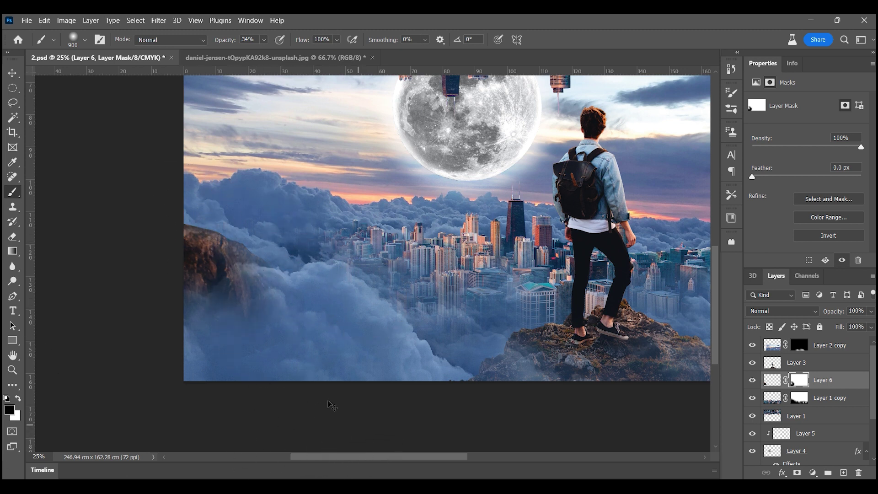
Step: Undo the last stroke, restore part of the rock's base in white, and zoom out
key(ctrl+z)
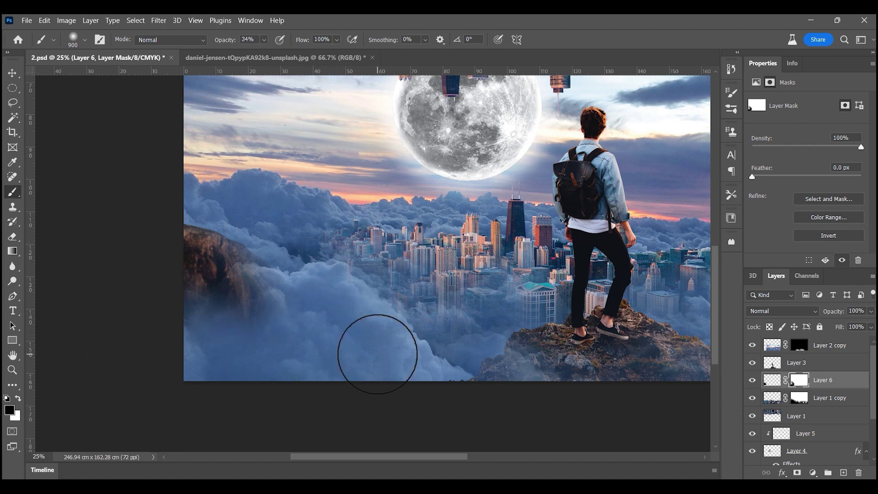
click(19, 398)
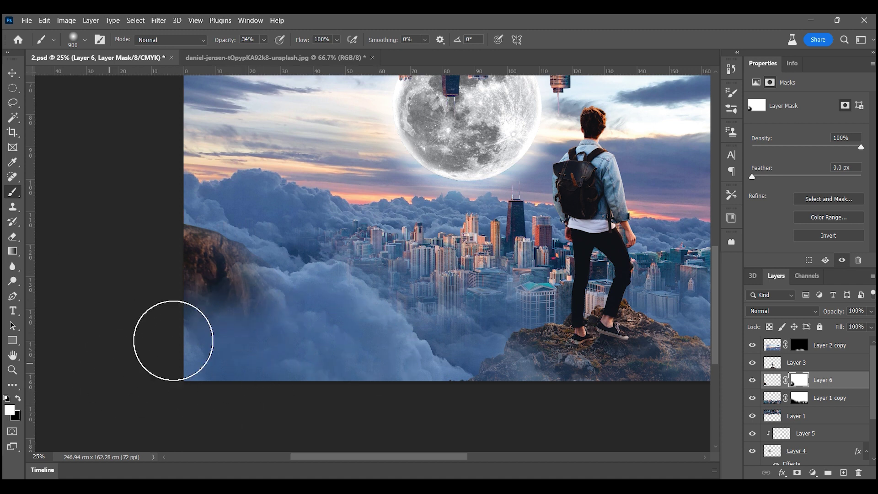
key(bracketleft)
key(bracketleft)
key(bracketleft)
drag(242, 288, 244, 301)
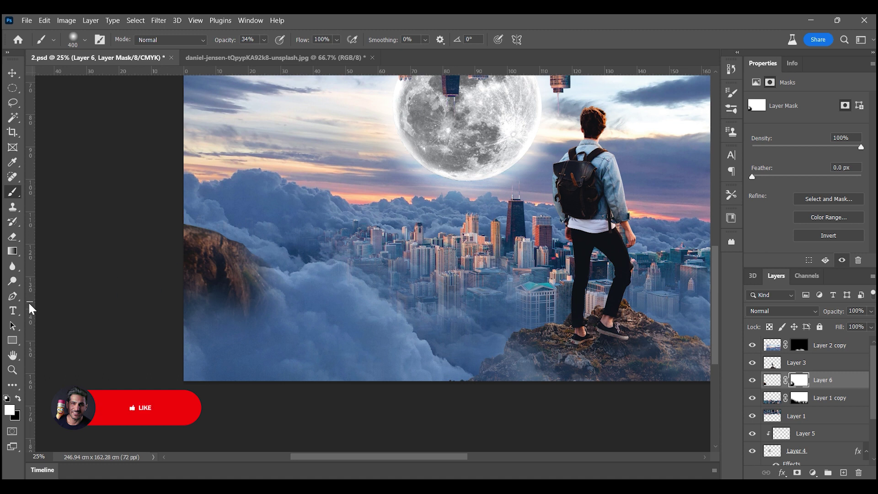
key(bracketleft)
key(bracketleft)
key(bracketleft)
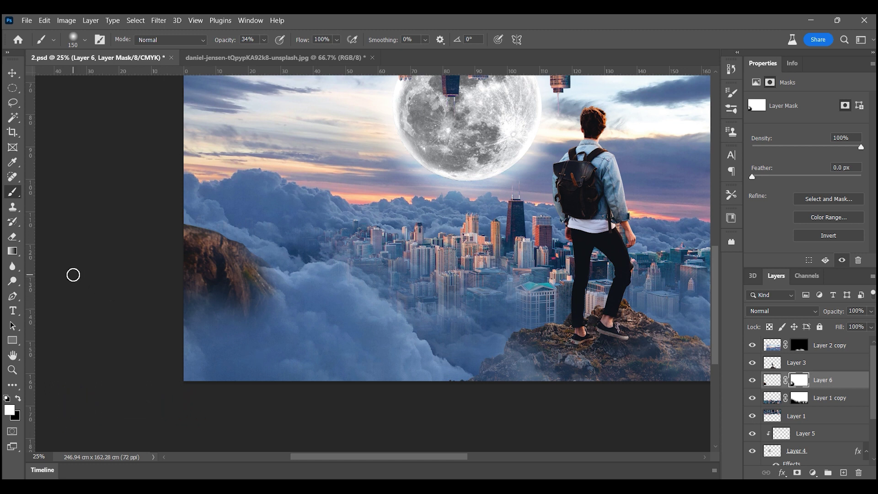
click(12, 370)
alt+click(411, 231)
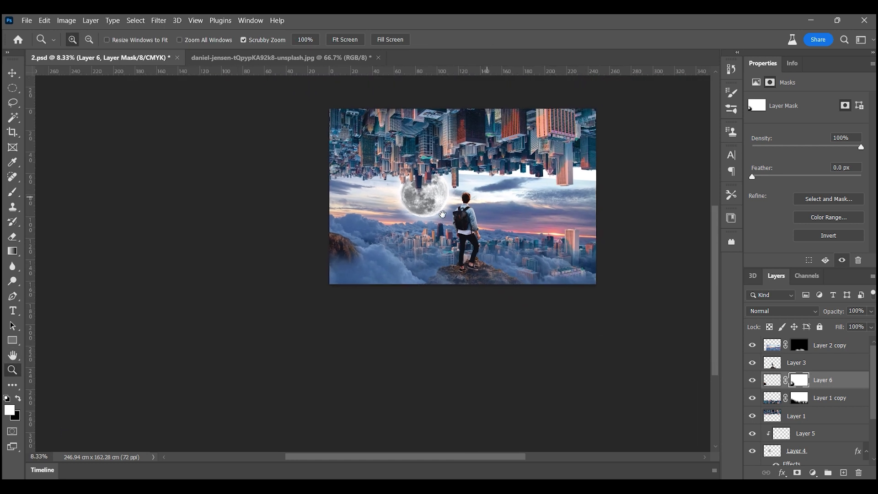
Step: Add a new layer above Layer 2 and set the foreground colour to #1354a0
click(410, 231)
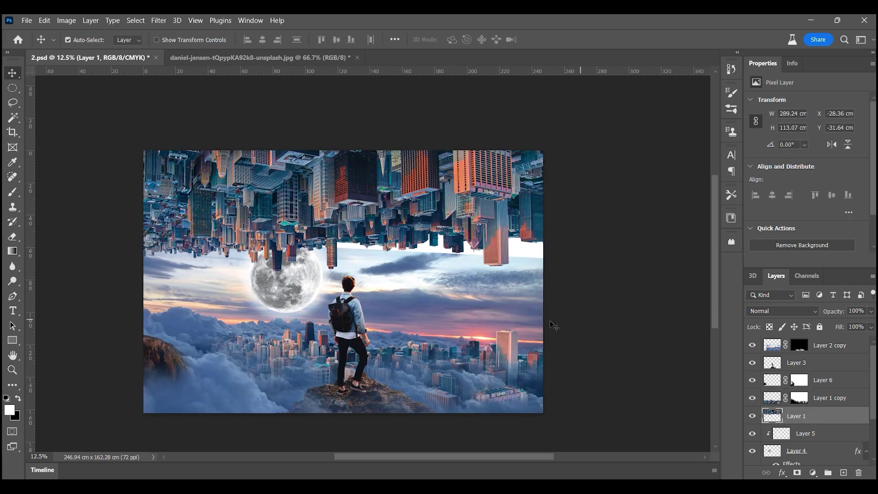
click(526, 310)
click(845, 474)
click(14, 411)
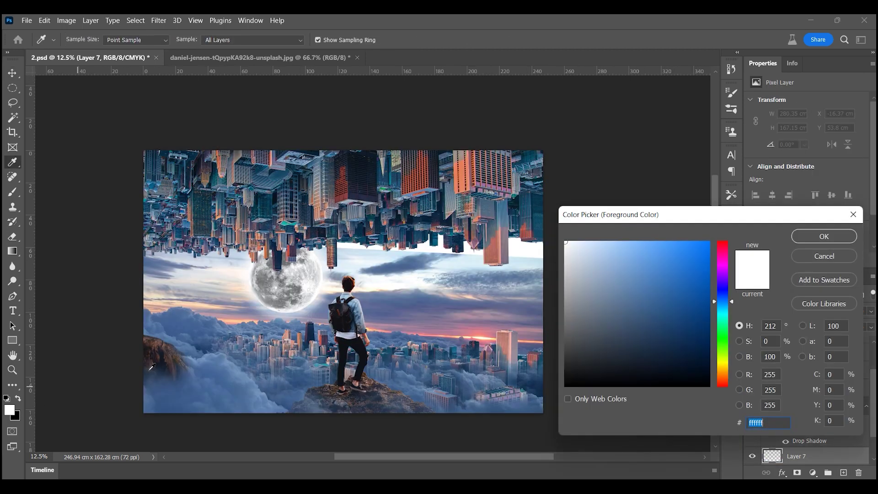
text(1354a0)
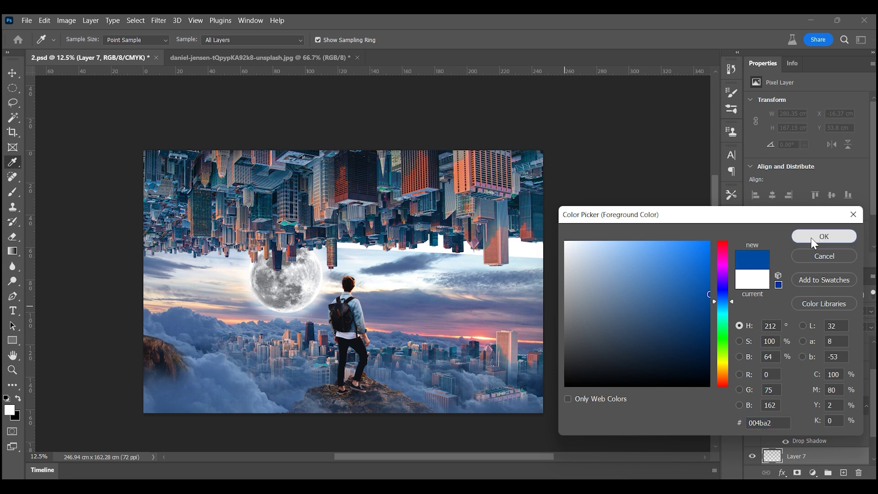
click(812, 238)
Step: Paint the pale sky band blue with a large 2800 px soft brush
click(15, 193)
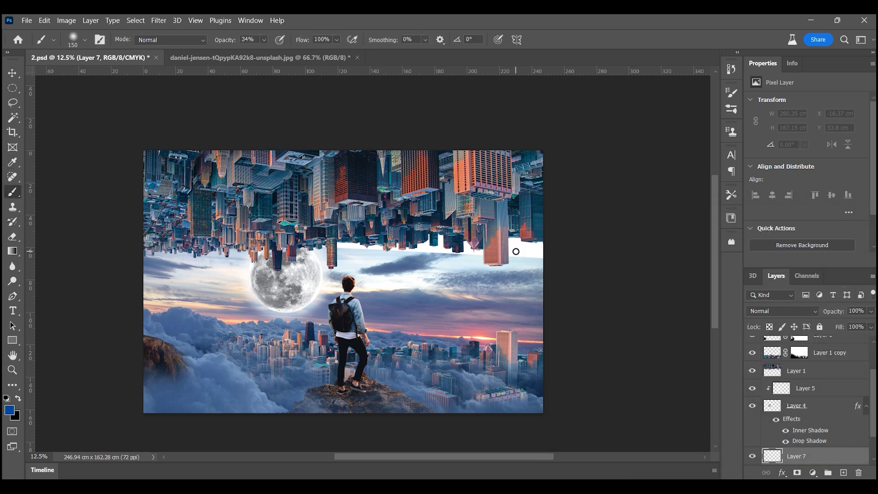
key(bracketright)
key(bracketright)
key(bracketright)
key(bracketright)
key(bracketright)
key(bracketright)
key(bracketright)
key(bracketright)
key(bracketright)
key(bracketright)
key(bracketright)
key(bracketright)
mouse_move(522, 248)
mouse_down()
mouse_move(513, 214)
mouse_move(457, 237)
mouse_up()
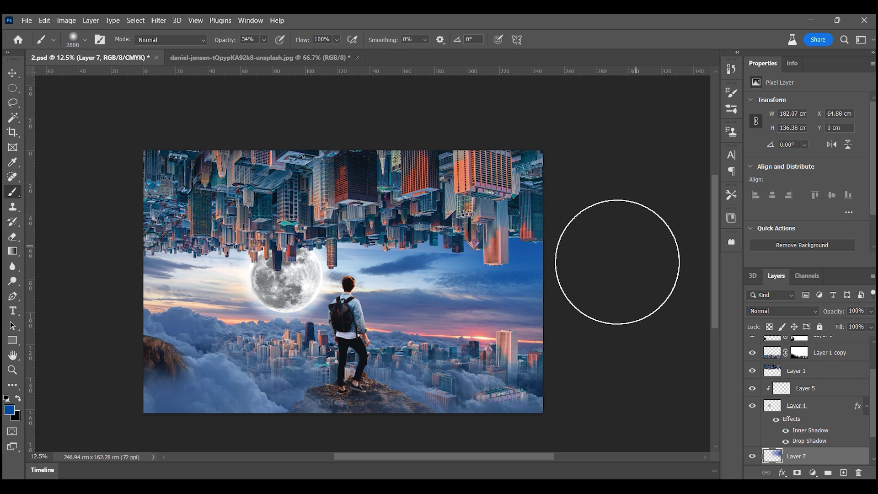
click(582, 336)
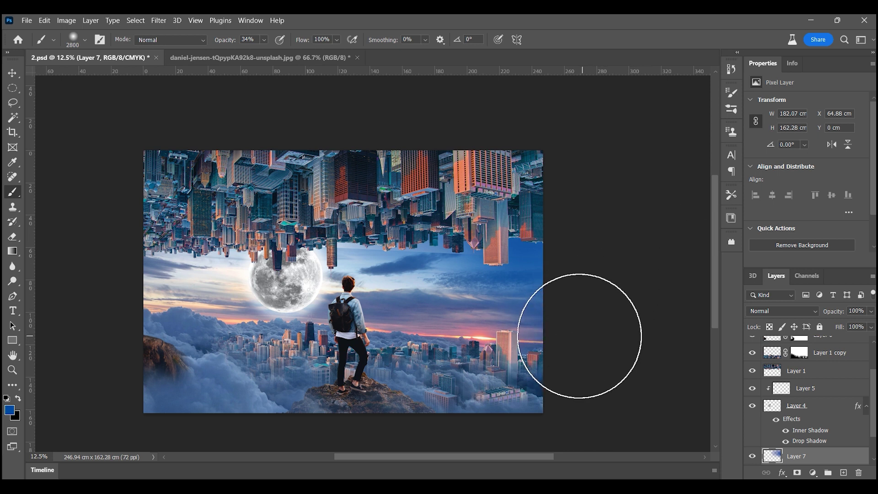
drag(94, 295, 148, 286)
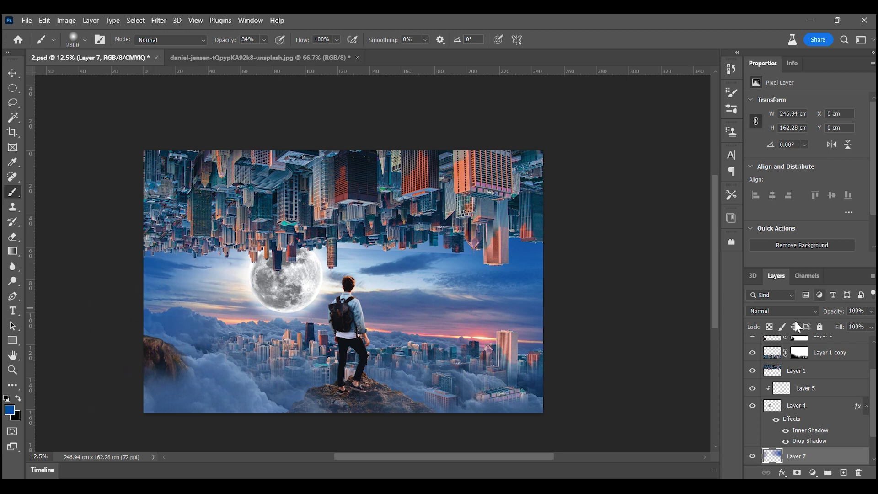
Step: Set Layer 7's blend mode to Multiply, then select Layer 2
click(784, 313)
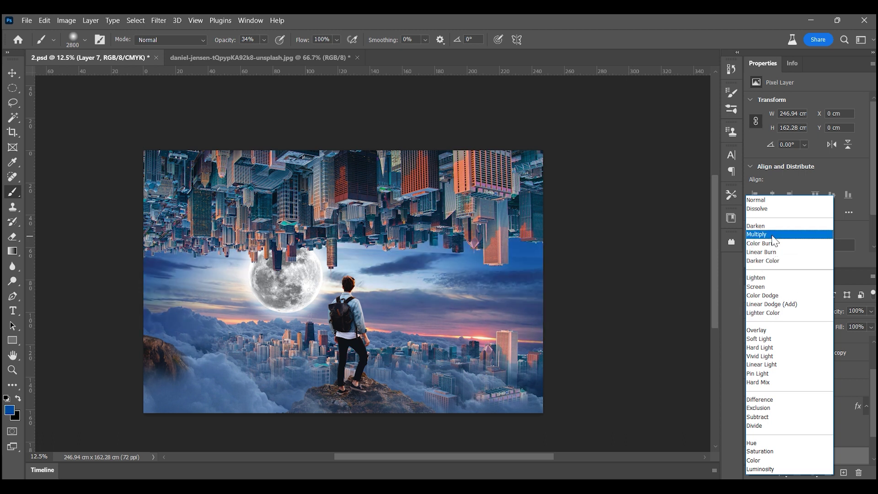
click(772, 234)
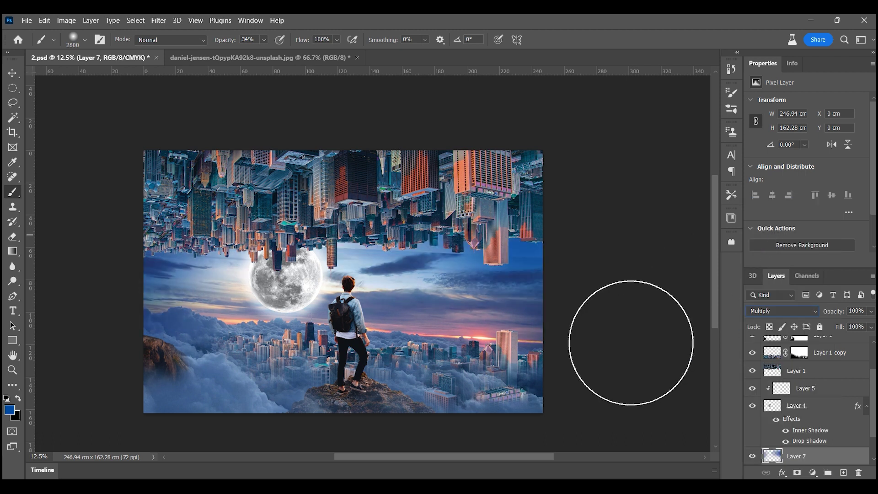
click(815, 436)
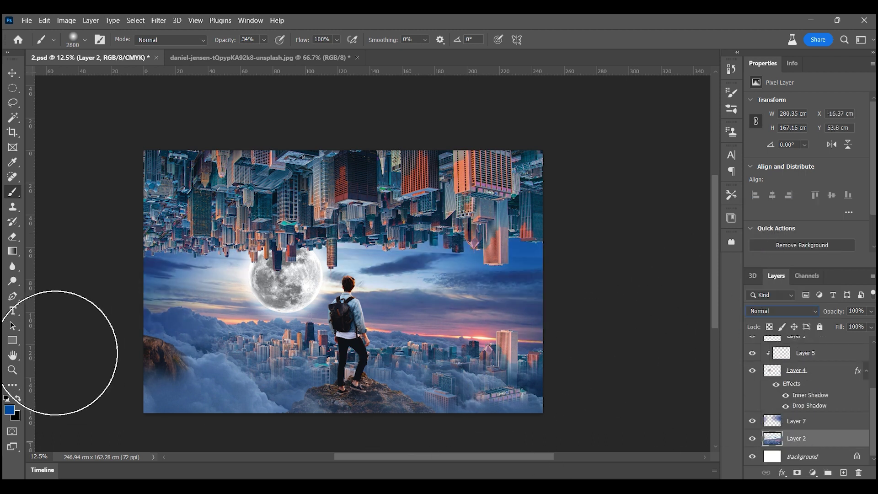
Step: Zoom in on the city's lower edge and set a Clone Stamp source with a 300 px brush
click(12, 370)
click(452, 249)
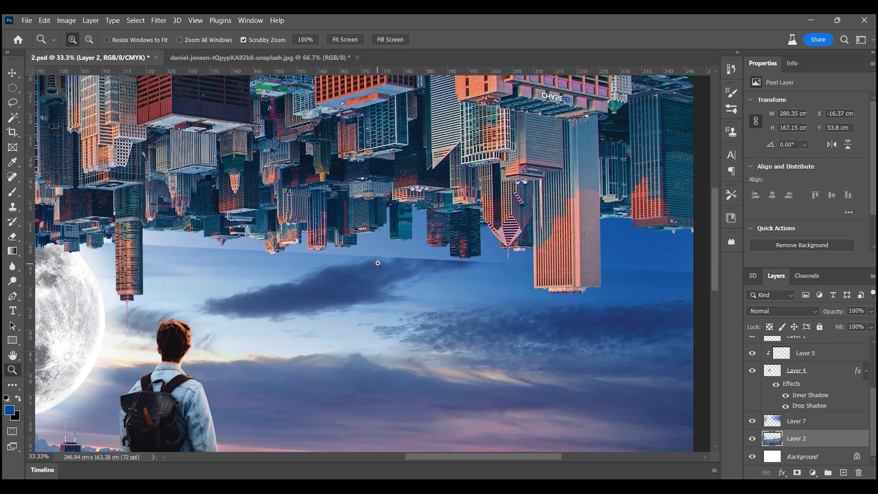
mouse_move(379, 253)
mouse_down()
mouse_move(392, 162)
mouse_move(377, 192)
mouse_up()
click(13, 207)
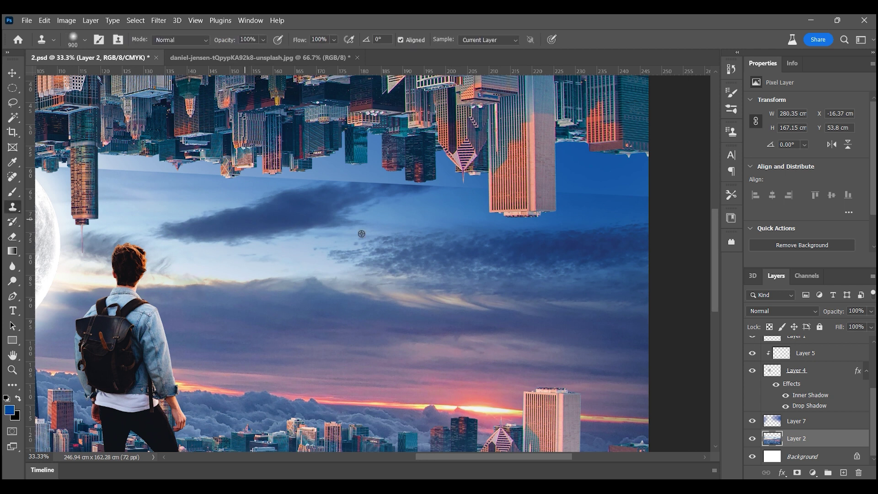
alt+click(601, 205)
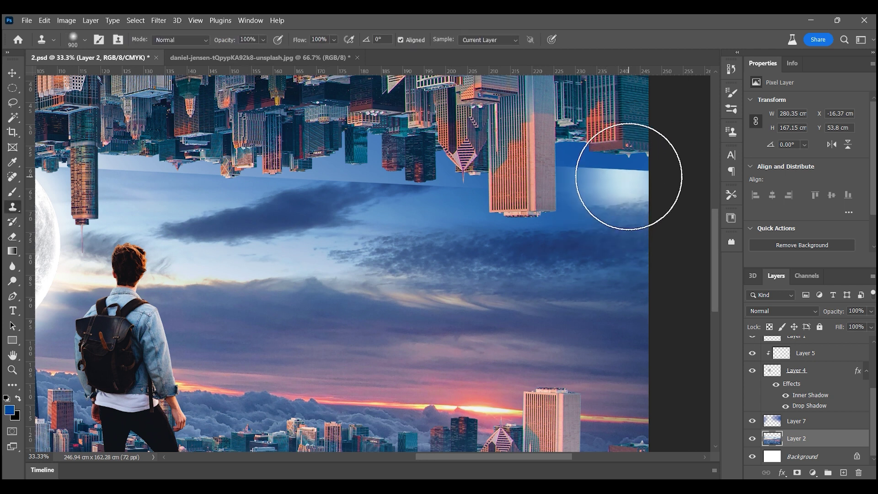
key(bracketleft)
key(bracketleft)
key(bracketleft)
key(bracketleft)
key(bracketleft)
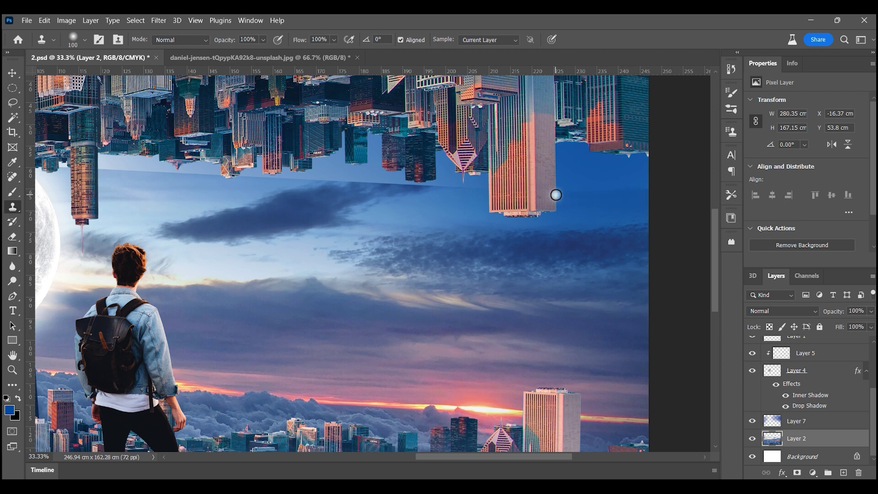
key(bracketright)
key(bracketright)
key(bracketright)
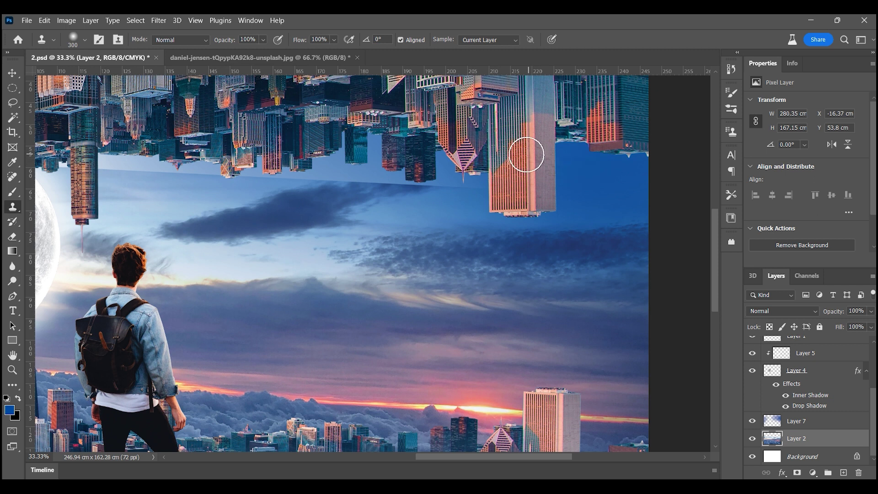
Step: Clone sky over the ragged building bottoms, then zoom out to the whole image
mouse_move(403, 181)
mouse_down()
mouse_move(402, 166)
mouse_move(447, 166)
mouse_move(383, 161)
mouse_move(423, 140)
mouse_move(271, 191)
mouse_up()
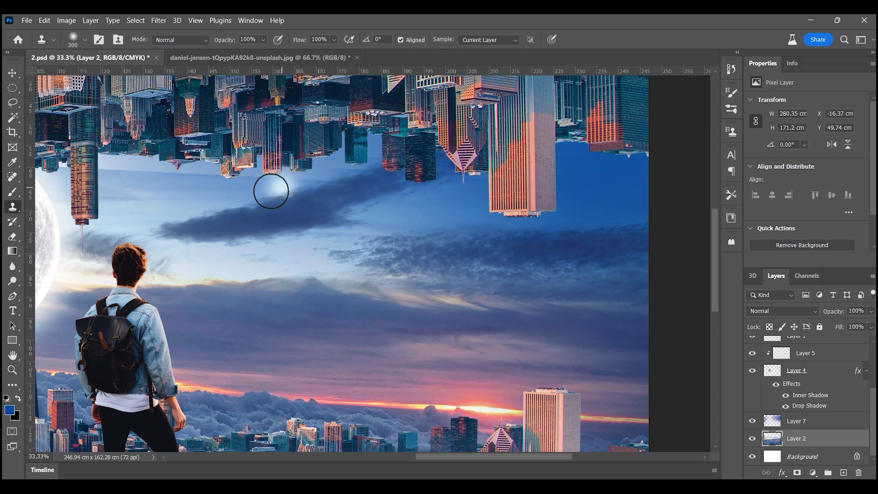
alt+click(294, 189)
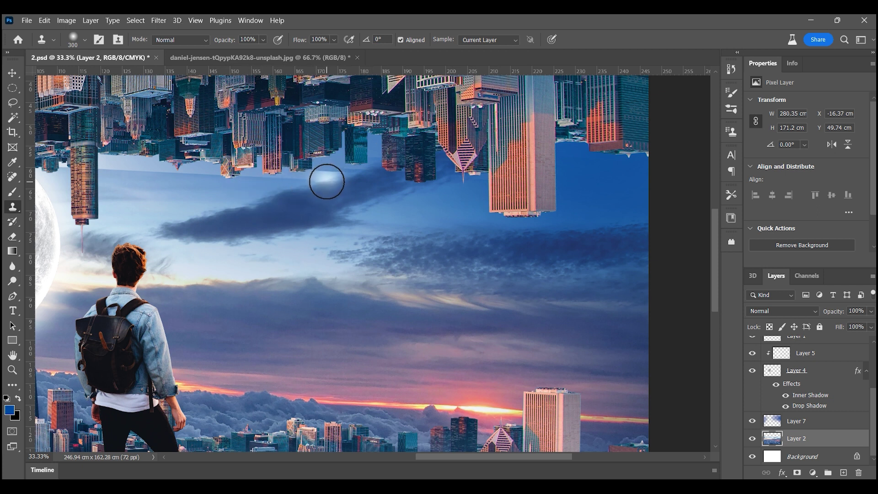
mouse_move(316, 165)
mouse_down()
mouse_move(125, 182)
mouse_move(155, 161)
mouse_move(123, 153)
mouse_up()
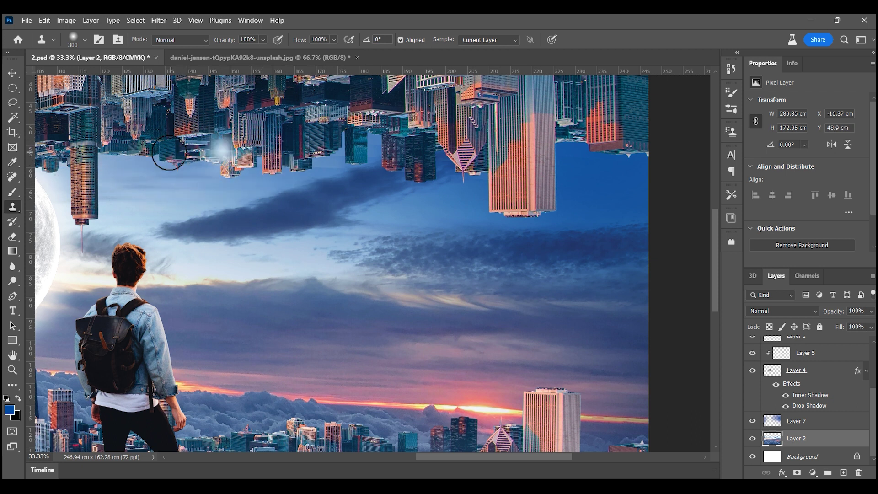
drag(388, 128, 409, 214)
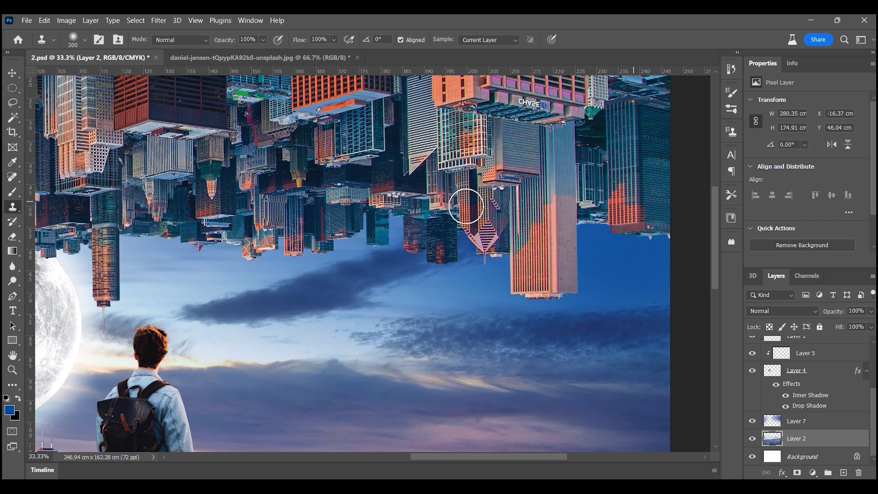
click(12, 369)
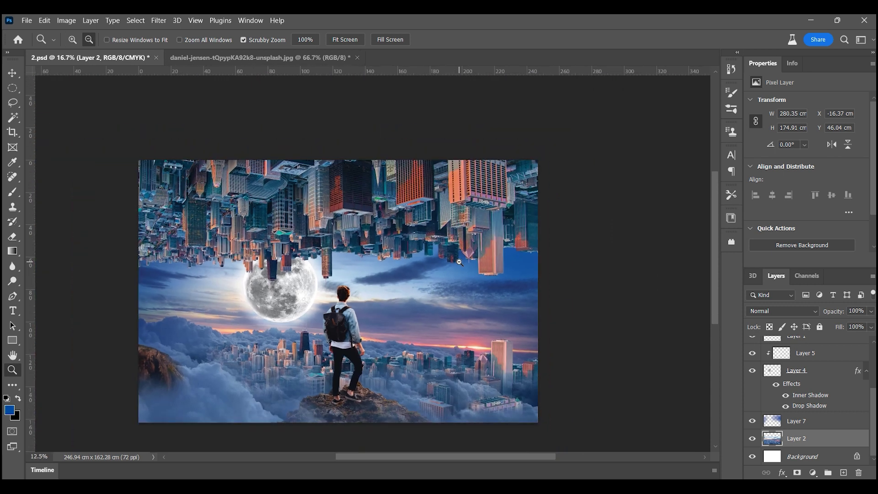
drag(476, 215, 443, 210)
alt+click(443, 210)
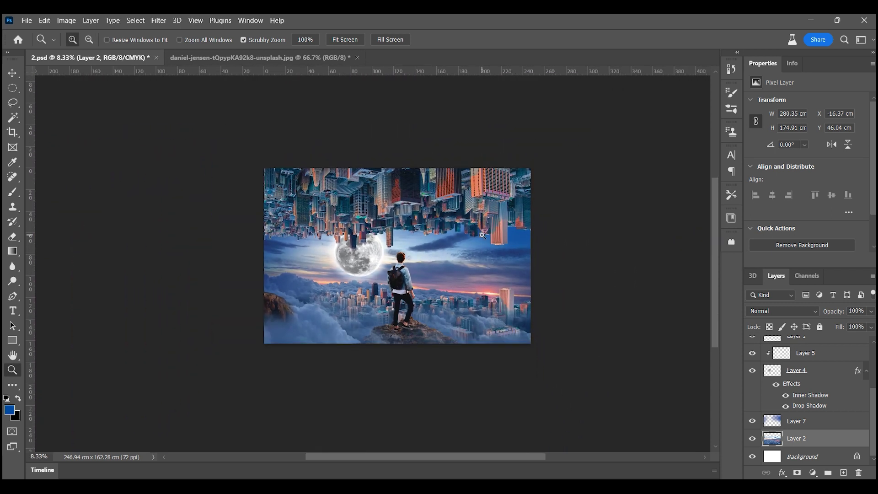
Step: Merge Layer 7 together with Layers 4 and 5 into a single Layer 5
click(12, 73)
click(577, 294)
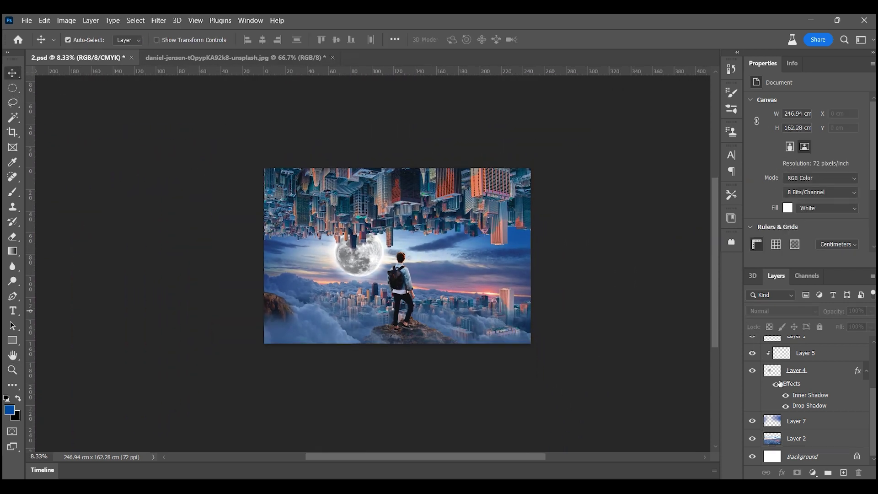
click(811, 426)
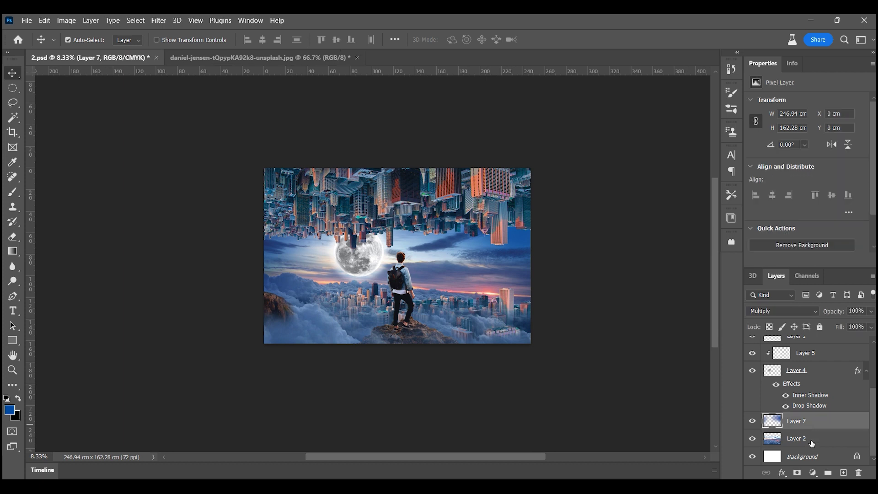
shift+click(808, 443)
key(ctrl+e)
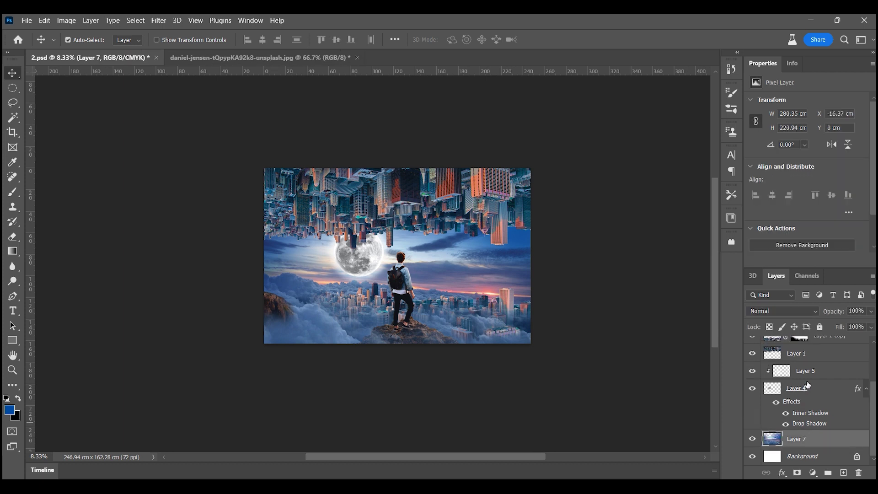
shift+click(813, 393)
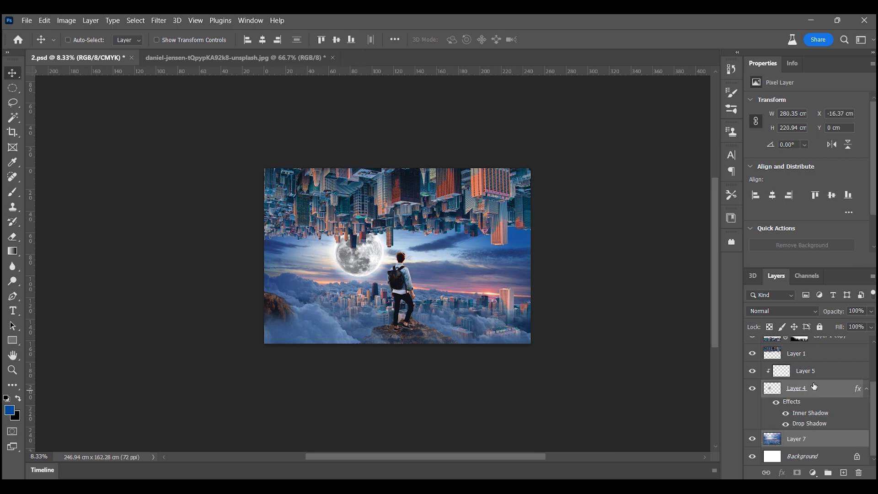
shift+click(815, 375)
key(ctrl+e)
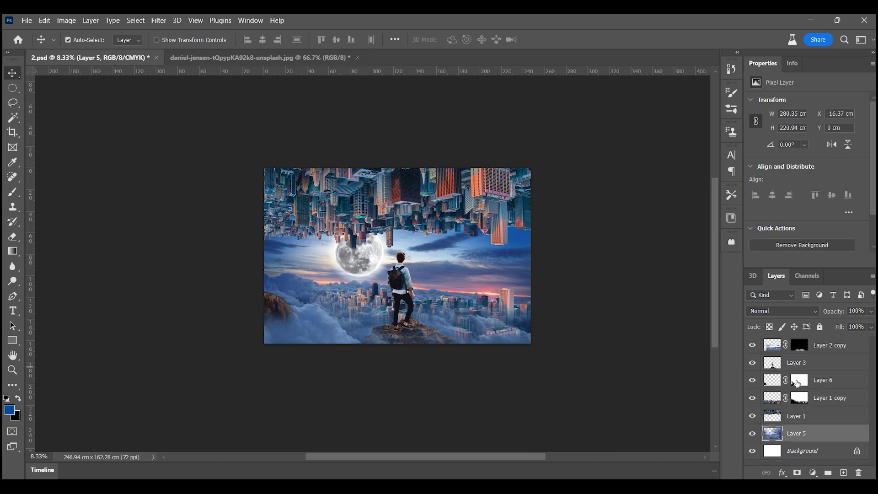
Step: Toggle the city layer's visibility to check it, then target the top Layer 2 copy
click(752, 416)
shift+click(834, 398)
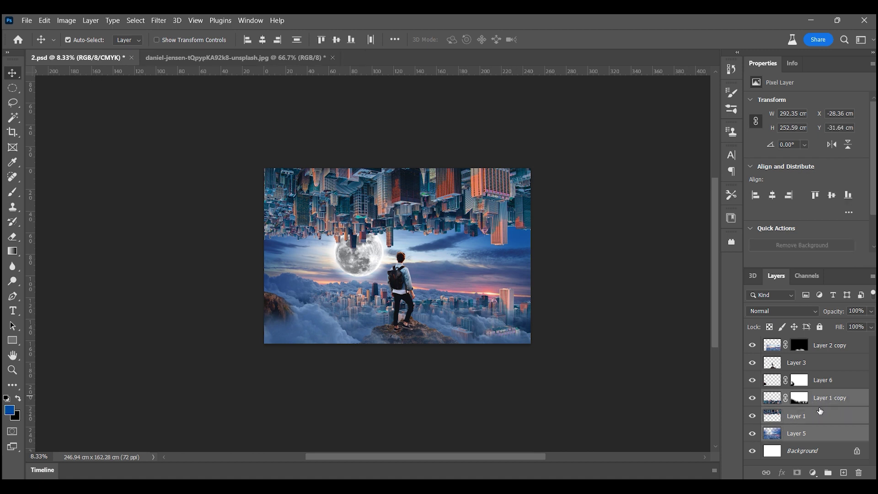
click(820, 406)
click(825, 416)
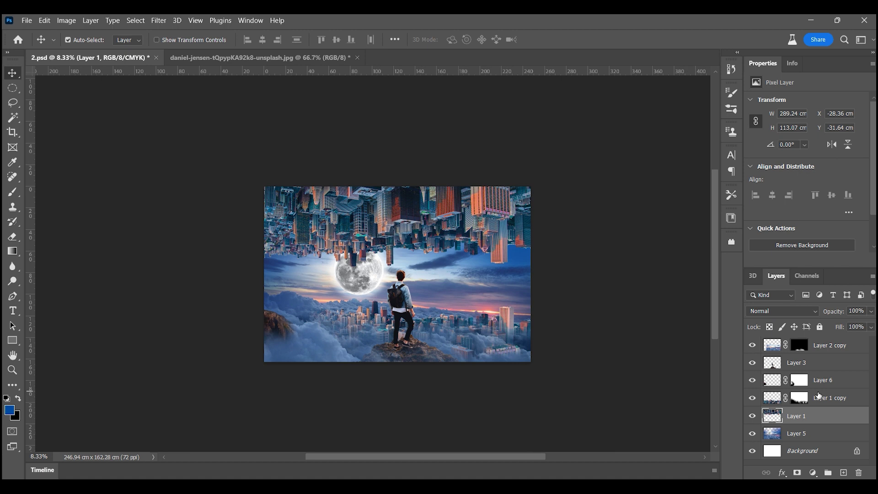
click(811, 347)
click(812, 473)
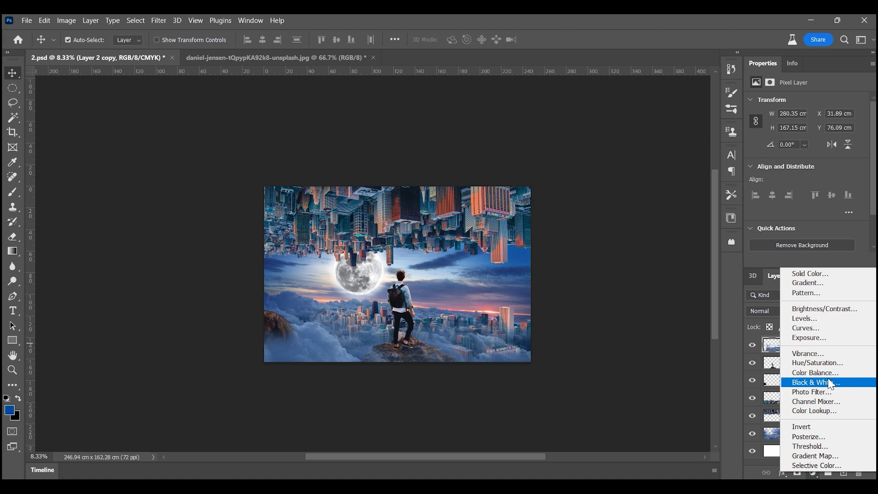
Step: Add a Color Lookup adjustment layer using the NightFromDay.CUBE 3D LUT
click(825, 410)
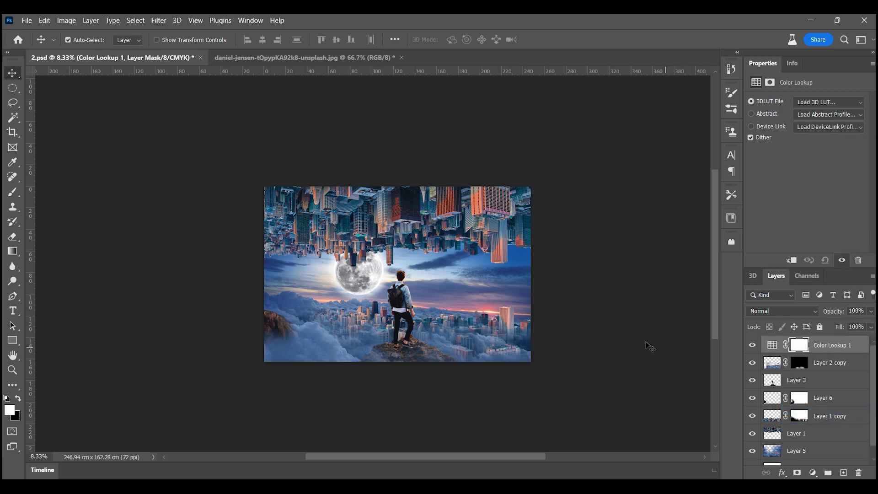
click(822, 102)
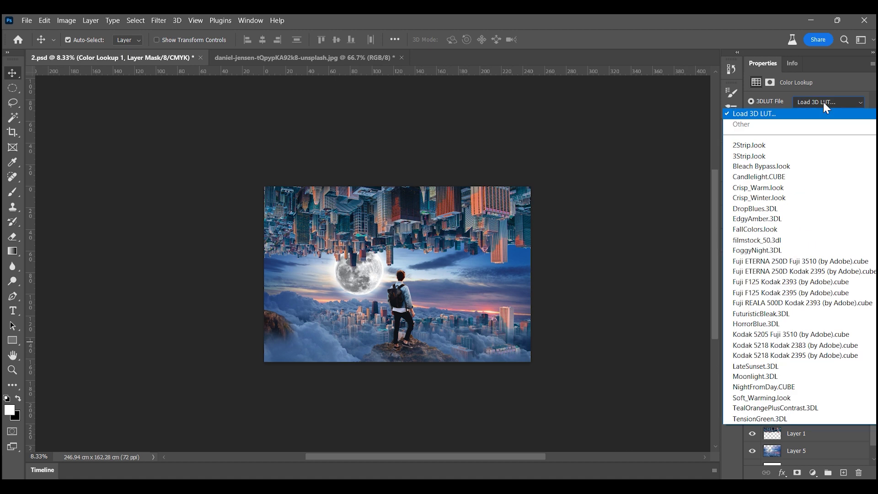
click(794, 387)
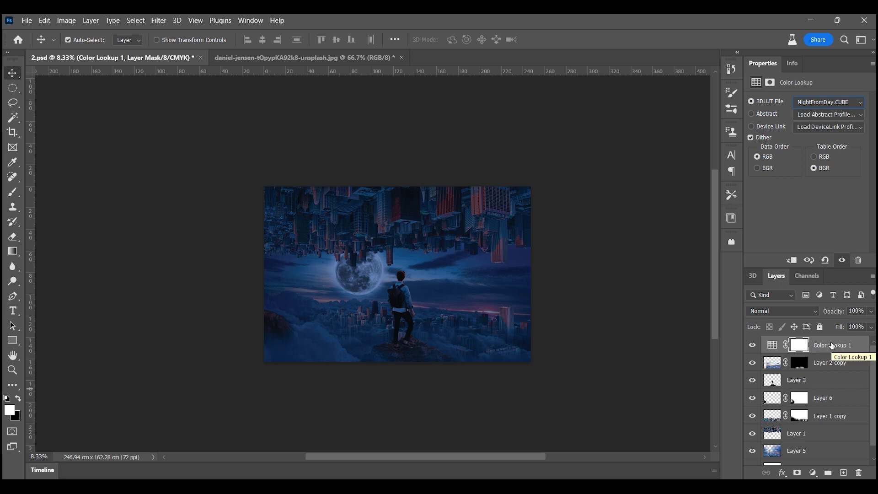
click(12, 356)
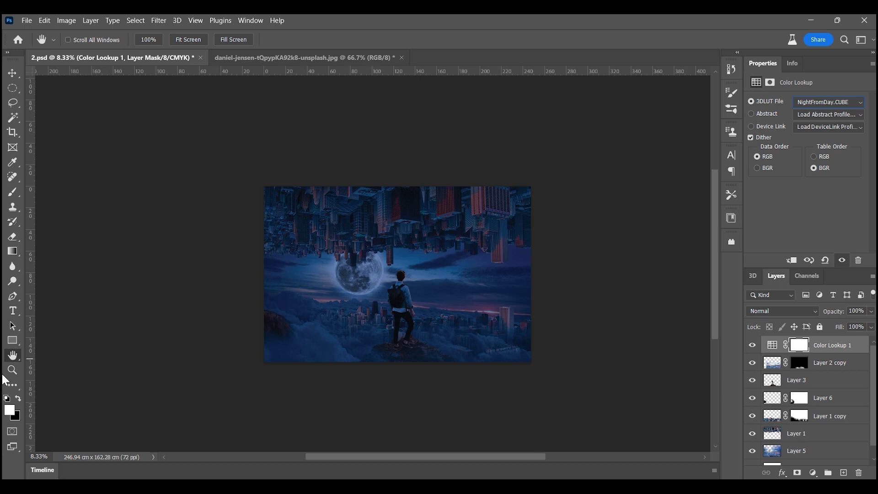
click(12, 370)
click(320, 290)
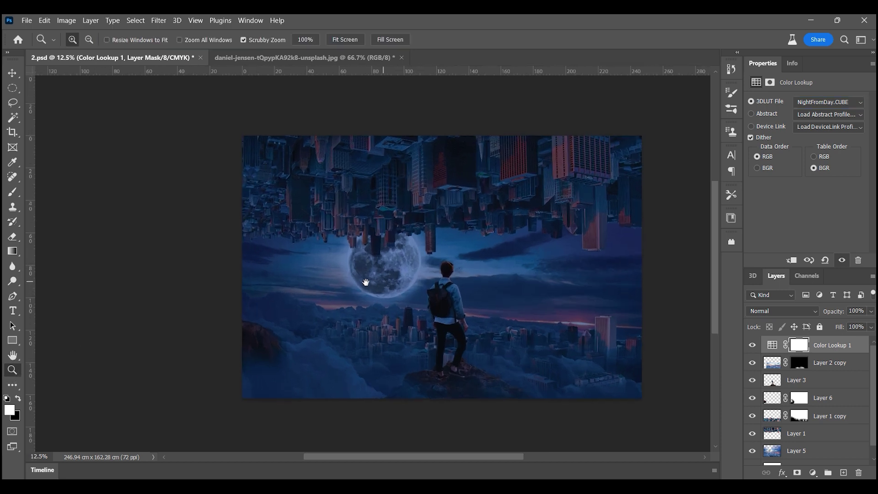
click(13, 192)
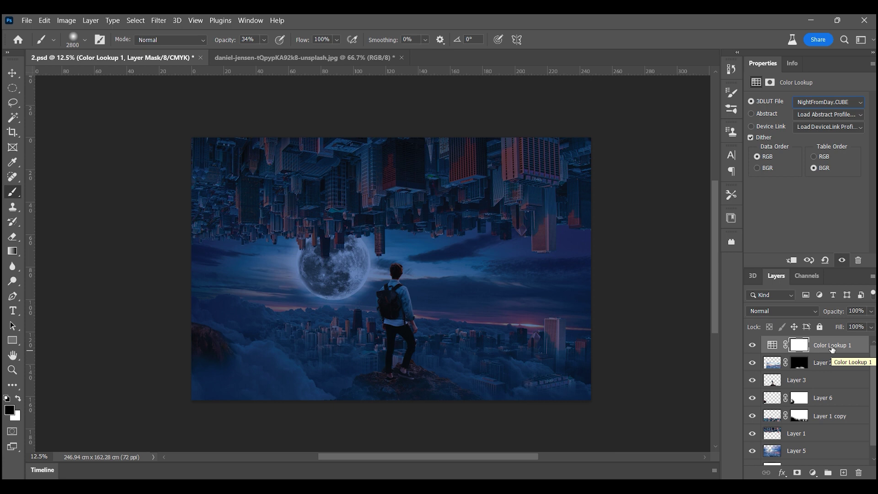
Step: Move Color Lookup 1 above Layer 5 and add clipped copies above Layer 1 and Layer 1 copy
drag(832, 349, 816, 432)
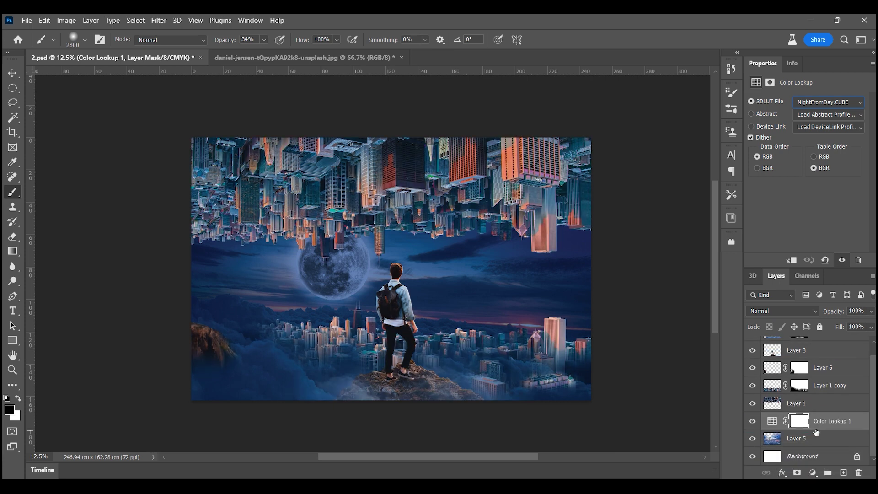
drag(832, 422, 829, 400)
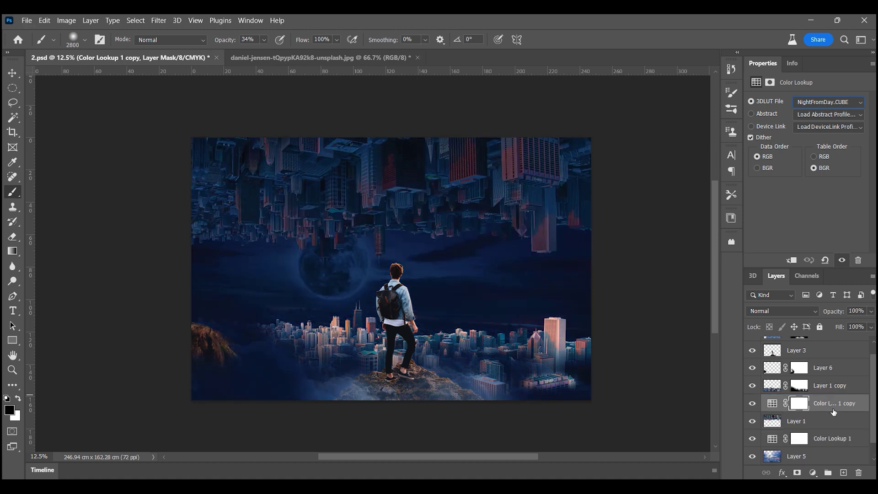
click(830, 419)
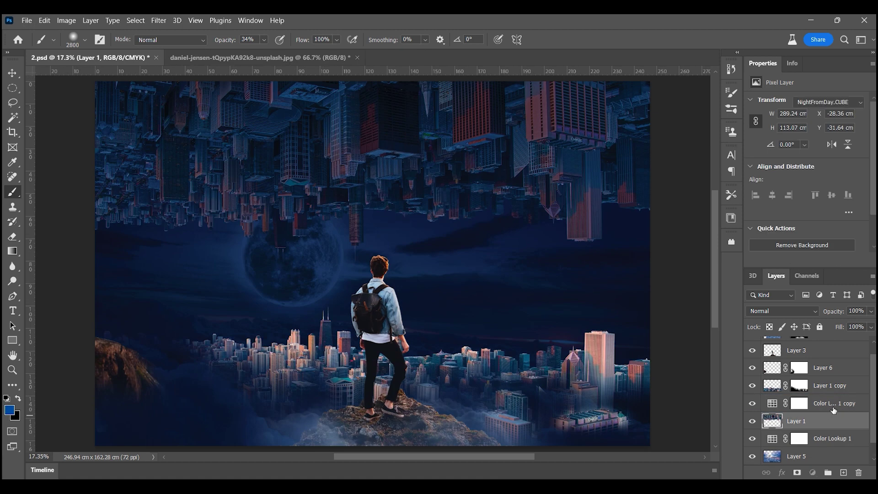
alt+click(835, 412)
drag(835, 406, 830, 394)
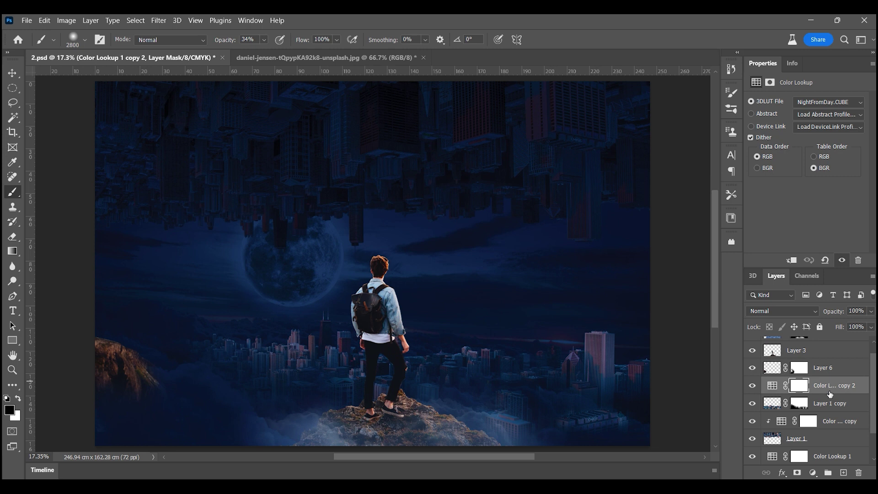
alt+click(831, 391)
Step: Add clipped lookup copies for Layer 3 and Layer 6, then check the sky Layer 5's visibility
scroll(831, 390, up, 1)
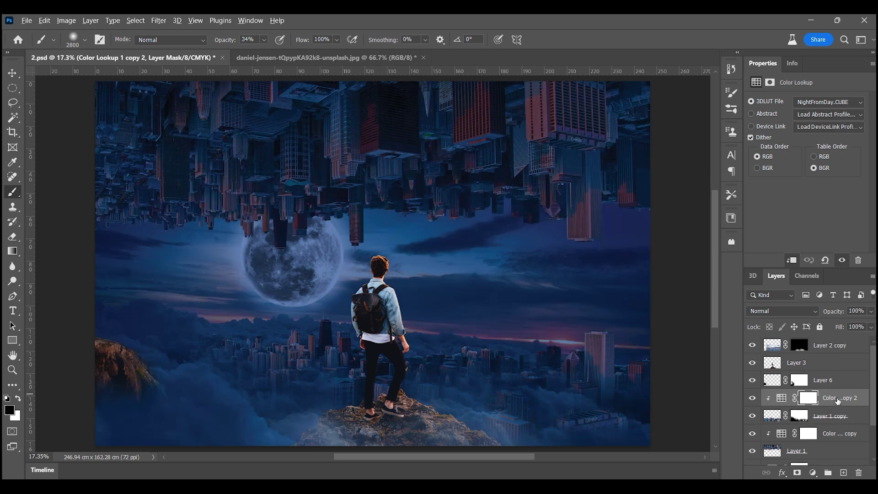
mouse_move(838, 401)
mouse_down()
mouse_move(835, 354)
mouse_move(839, 394)
mouse_up()
alt+click(837, 373)
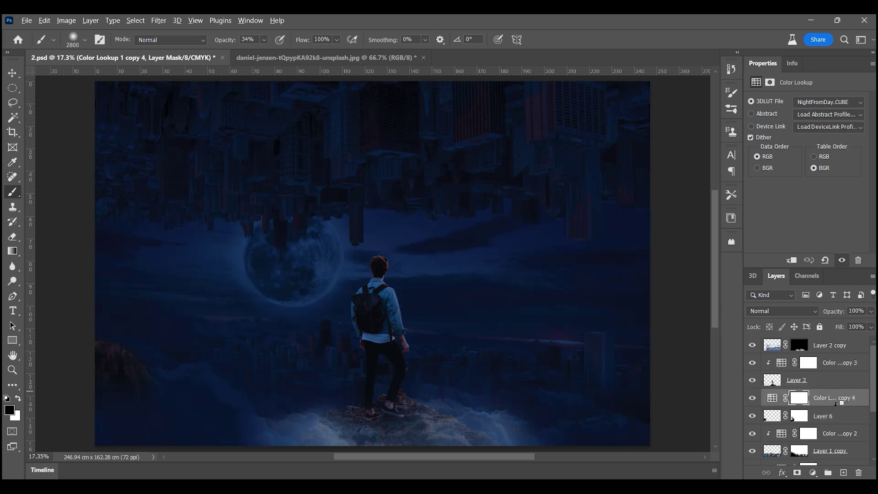
alt+click(837, 403)
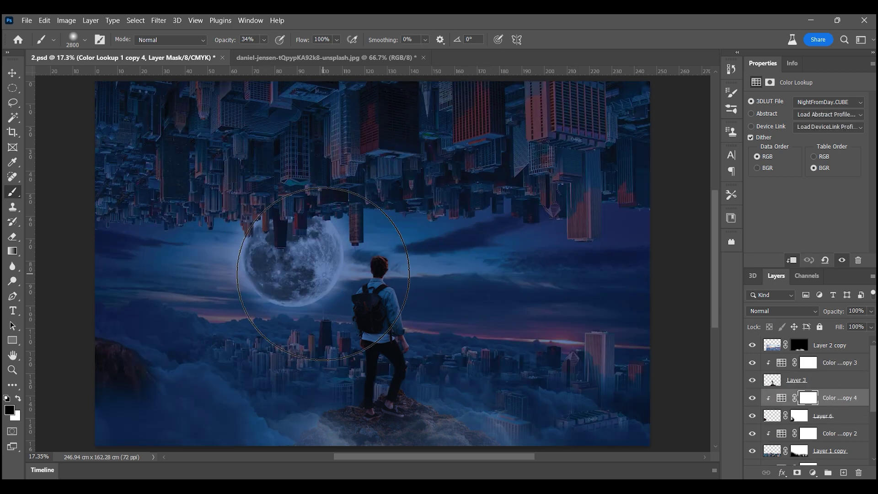
scroll(835, 403, down, 2)
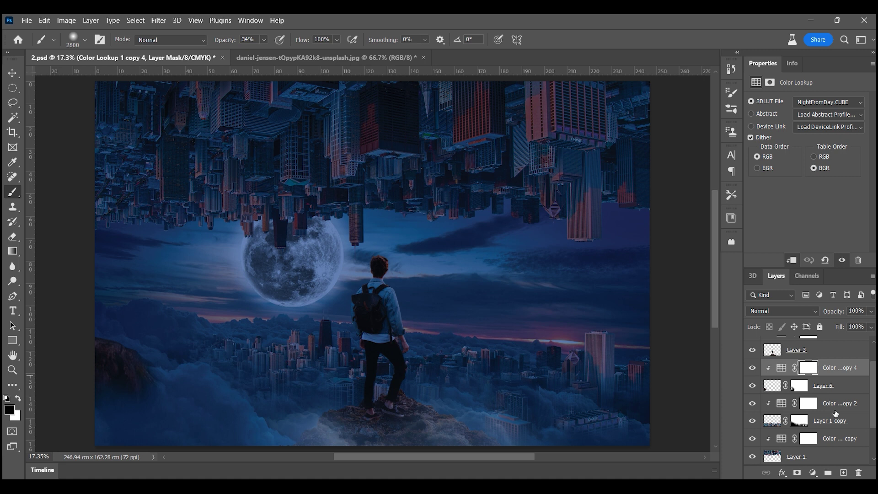
scroll(835, 413, up, 2)
scroll(835, 413, down, 2)
scroll(835, 413, down, 2)
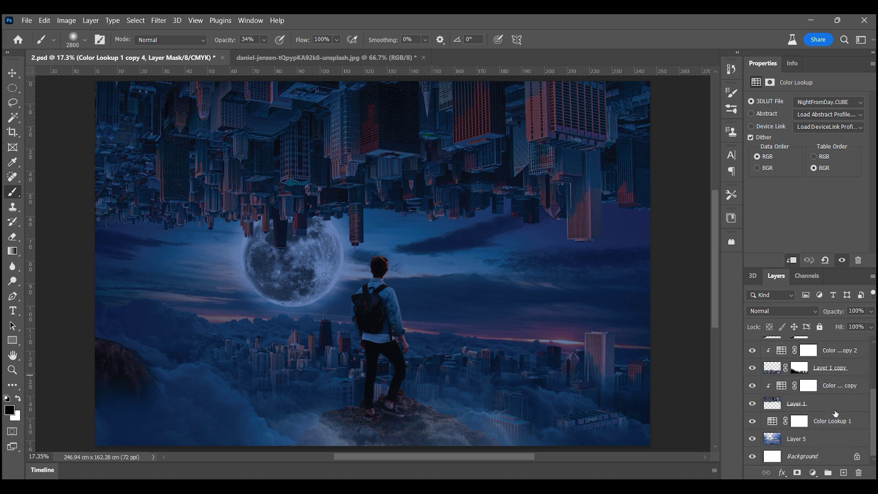
click(804, 439)
click(752, 439)
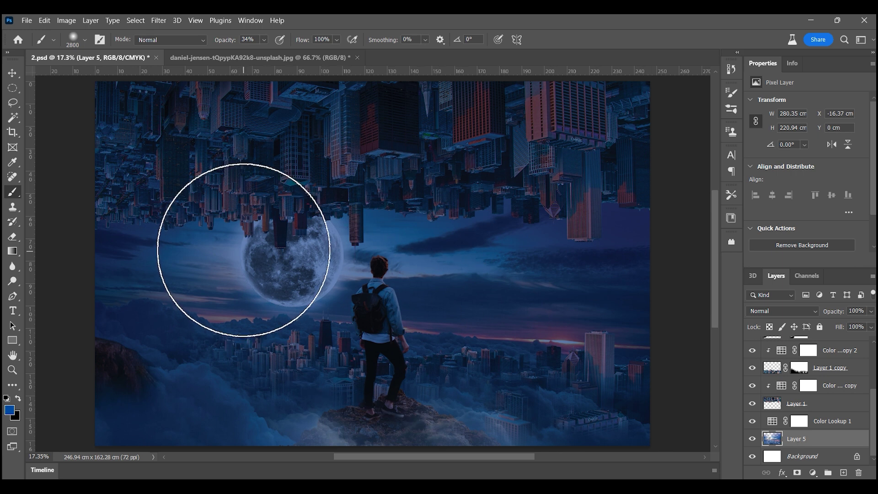
Step: Paint black on Color Lookup 1's mask with a large soft brush around the moon
click(288, 261)
key(ctrl+z)
click(799, 421)
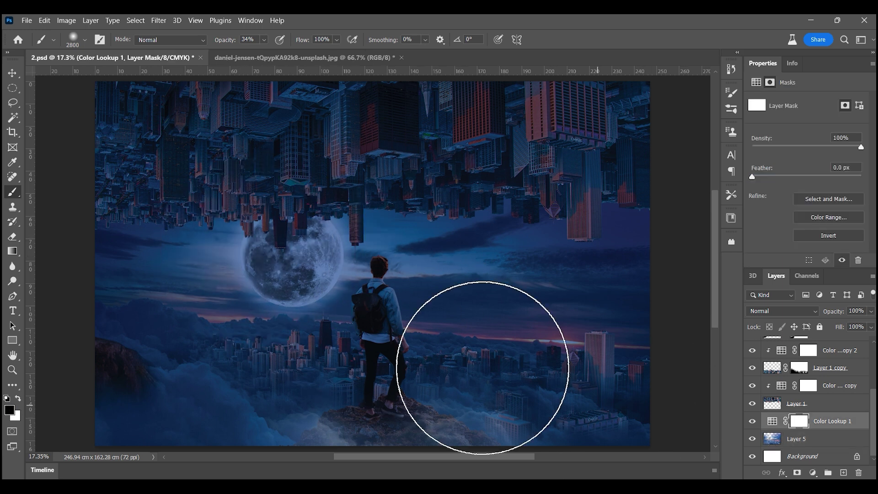
click(313, 266)
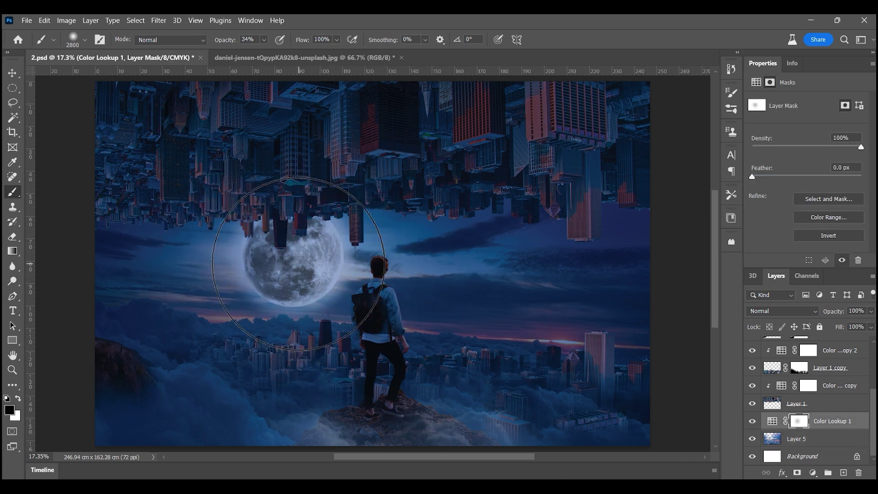
click(299, 264)
key(bracketright)
key(bracketright)
key(bracketright)
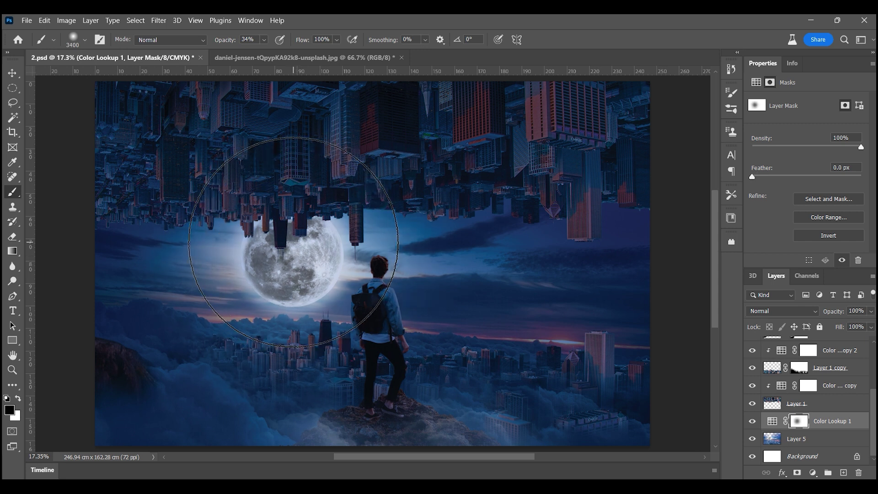
click(361, 247)
key(bracketright)
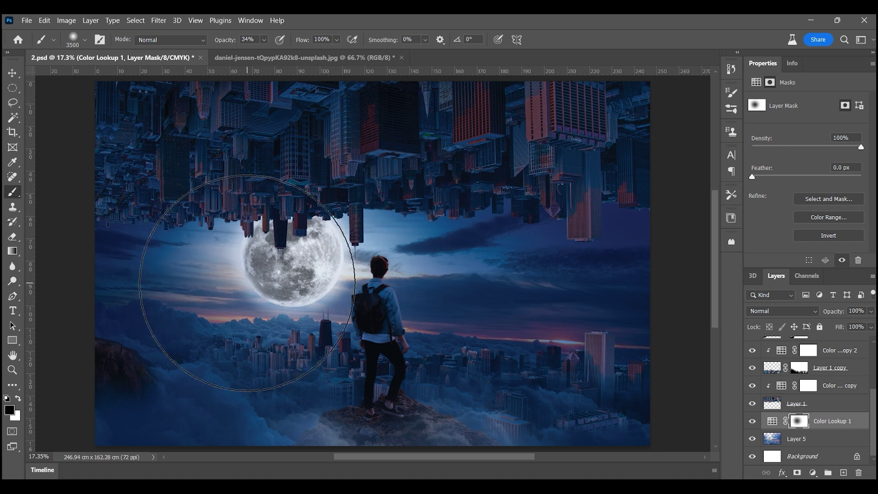
Step: Mask the grade away around the moon on the Color Lookup 1 copy as well
key(z)
alt+click(269, 283)
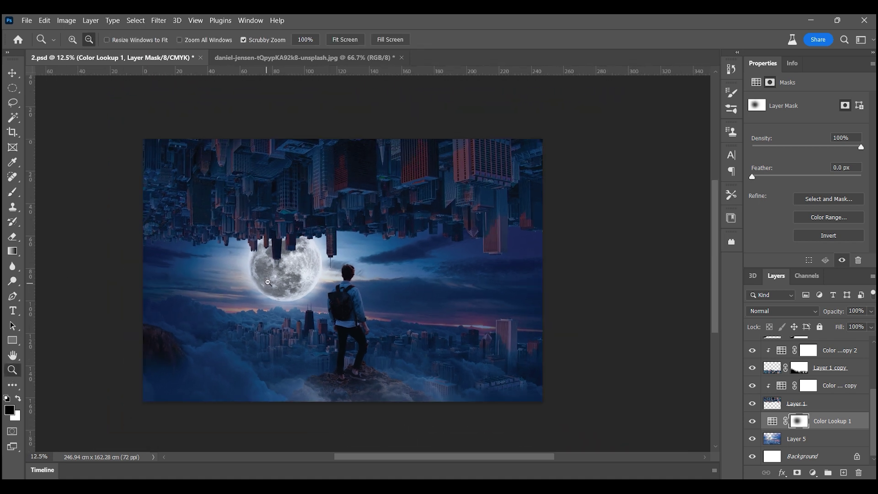
click(290, 257)
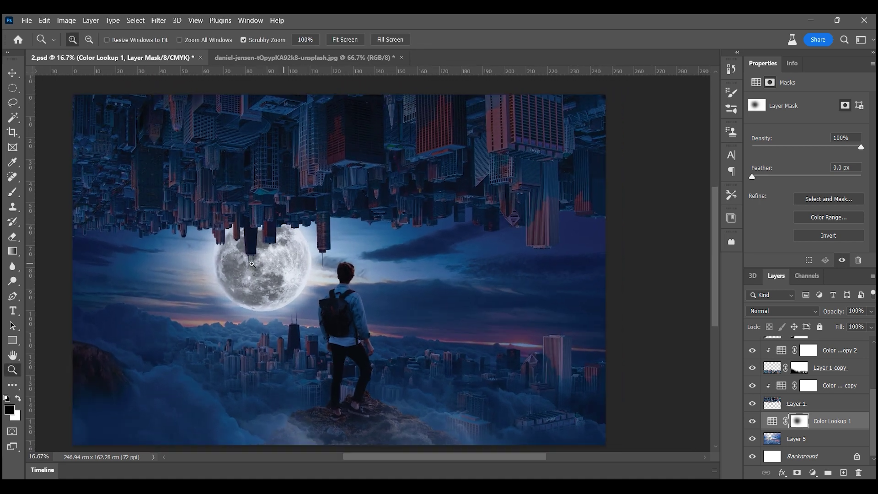
click(12, 192)
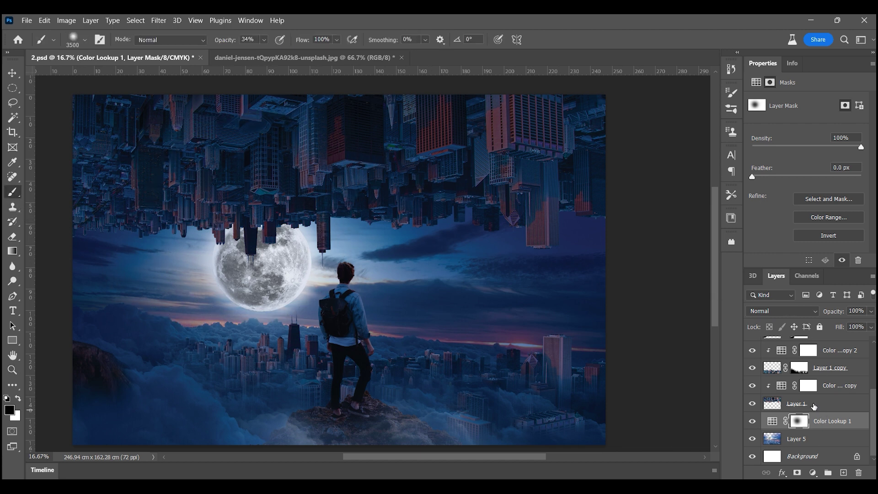
click(808, 388)
mouse_move(201, 259)
mouse_down()
mouse_move(245, 255)
mouse_move(261, 265)
mouse_move(338, 235)
mouse_up()
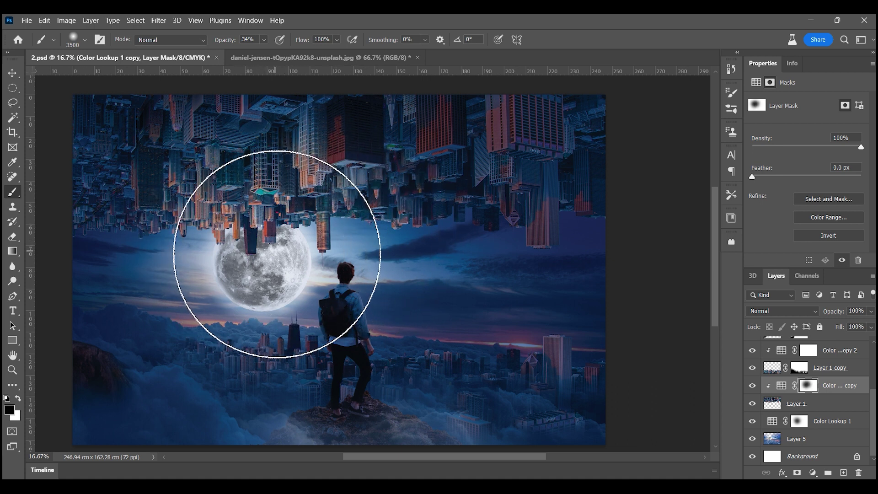
drag(282, 269, 283, 224)
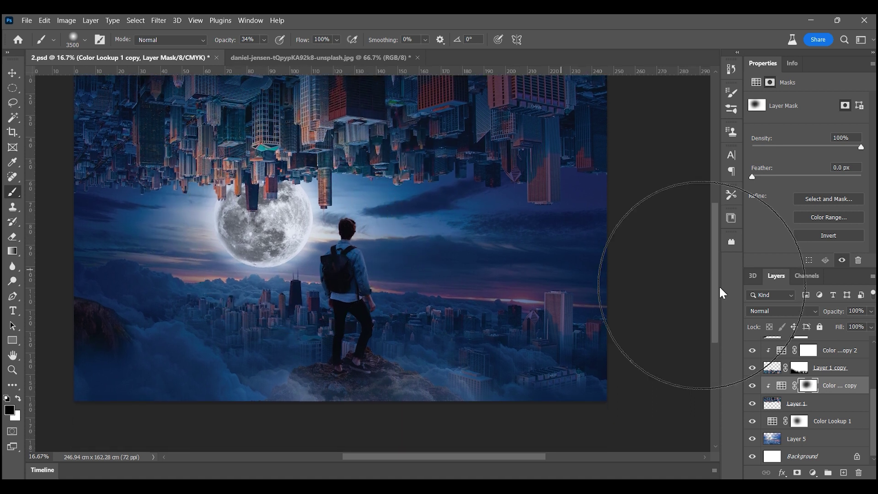
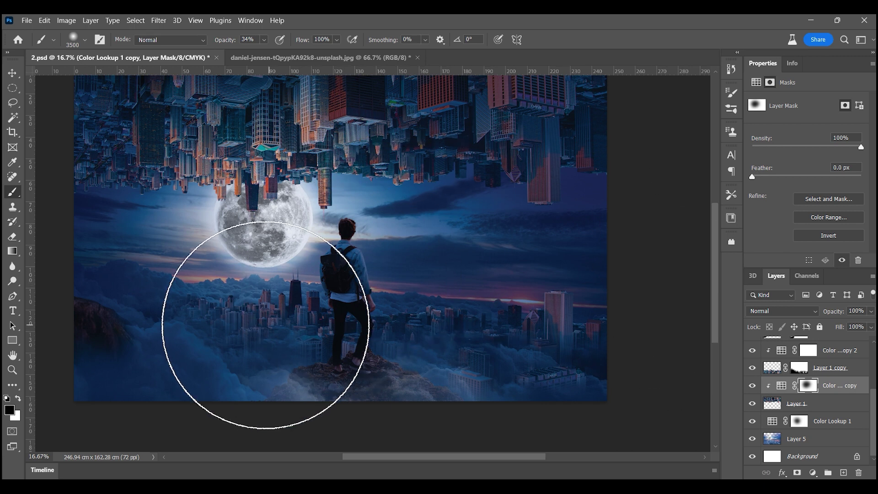
Step: Try a brush stroke over the city skyline on Layer 1, then undo it
click(783, 402)
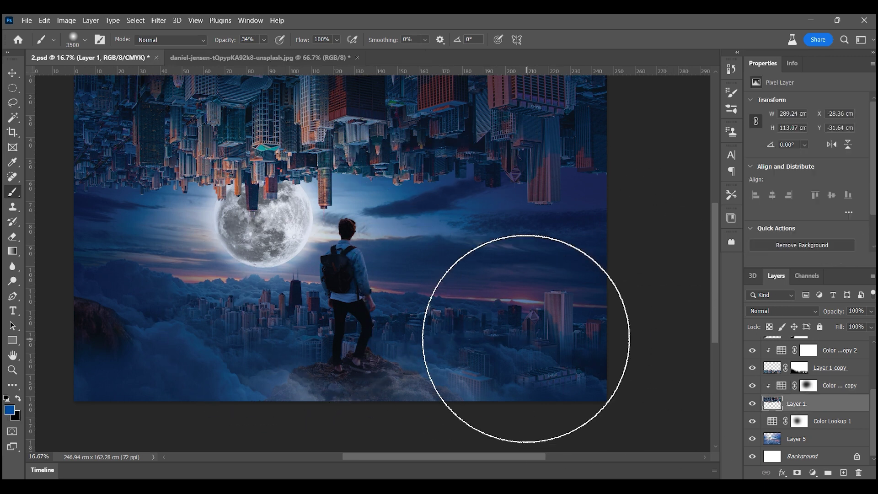
key(bracketleft)
key(bracketleft)
key(bracketleft)
key(bracketleft)
key(bracketleft)
key(bracketleft)
key(bracketleft)
key(bracketleft)
key(bracketright)
key(bracketright)
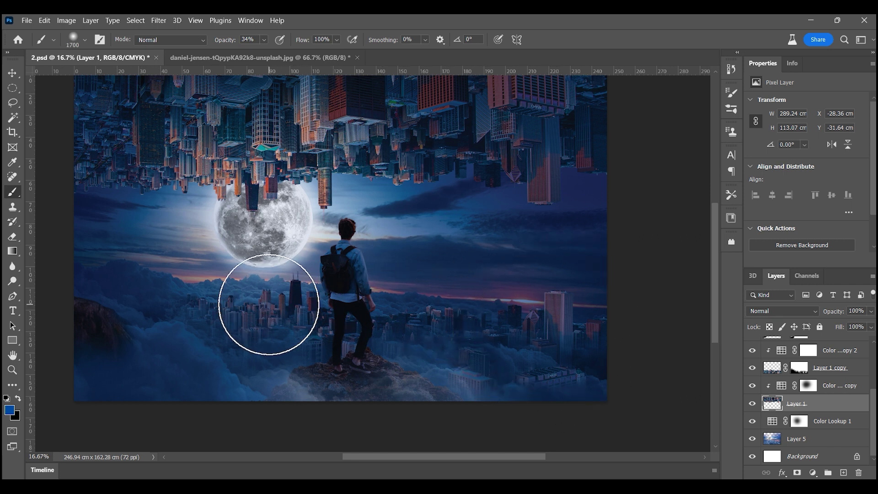
click(268, 304)
key(ctrl+z)
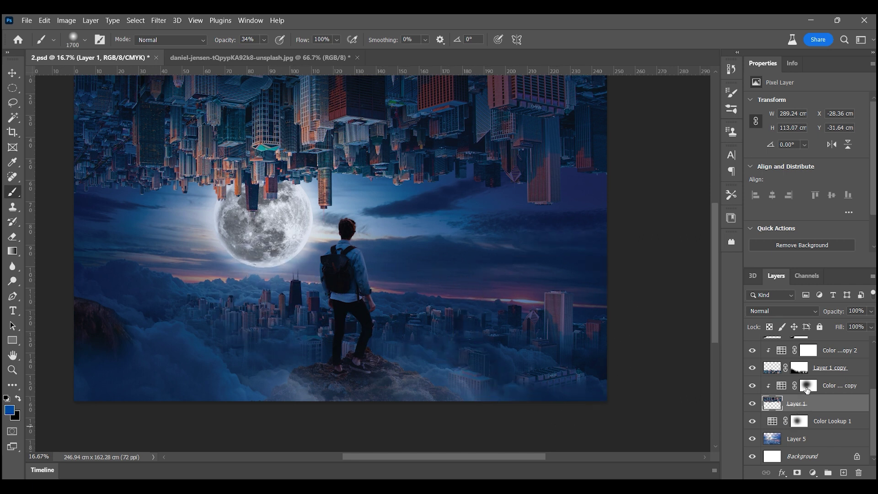
Step: Dab the Color Lookup 1 copy 2 mask over the skyline and set brush opacity to 13%
click(813, 356)
click(292, 312)
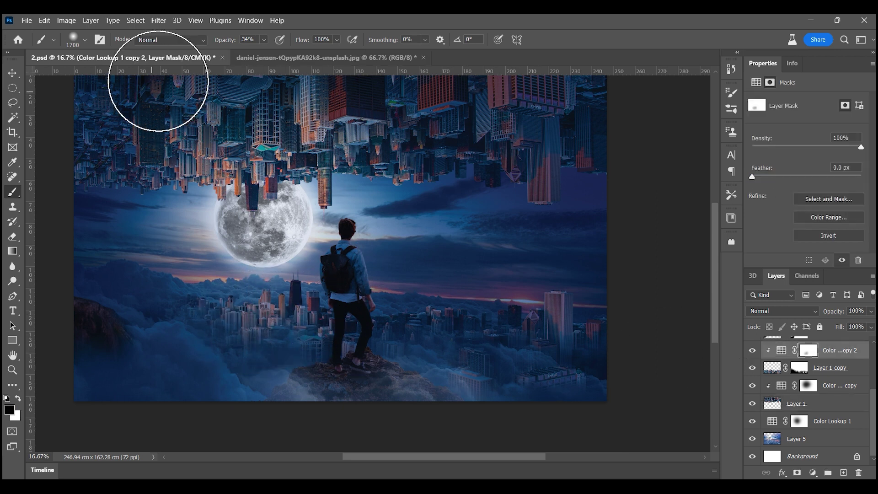
drag(264, 39, 254, 55)
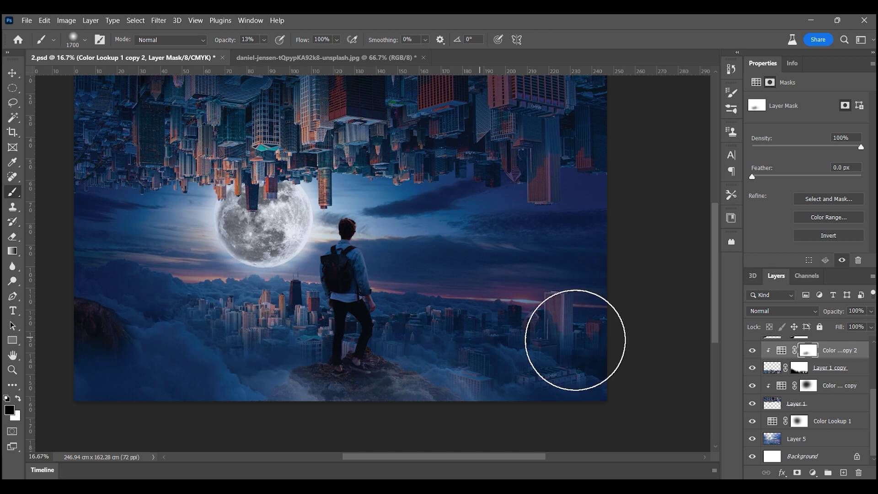
Step: Select the Color Lookup 1 mask, shrink the brush to 700 and view the whole image
click(799, 421)
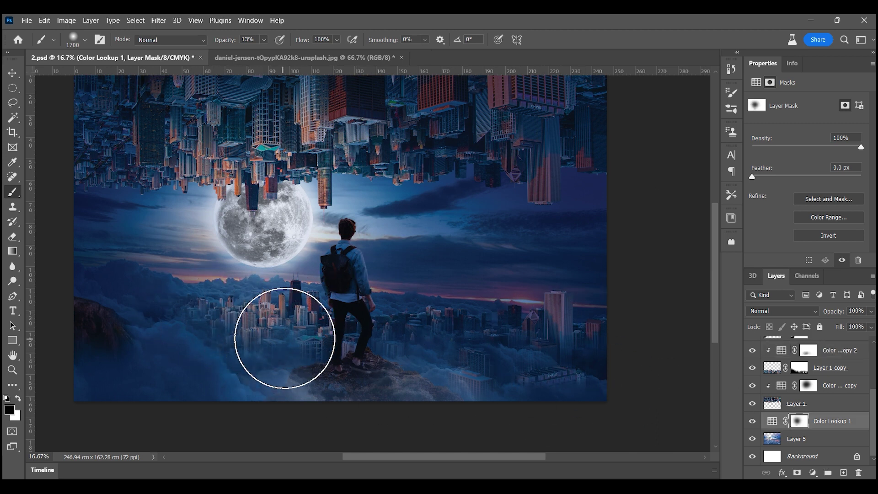
key(bracketleft)
key(bracketleft)
key(bracketleft)
key(bracketleft)
key(bracketleft)
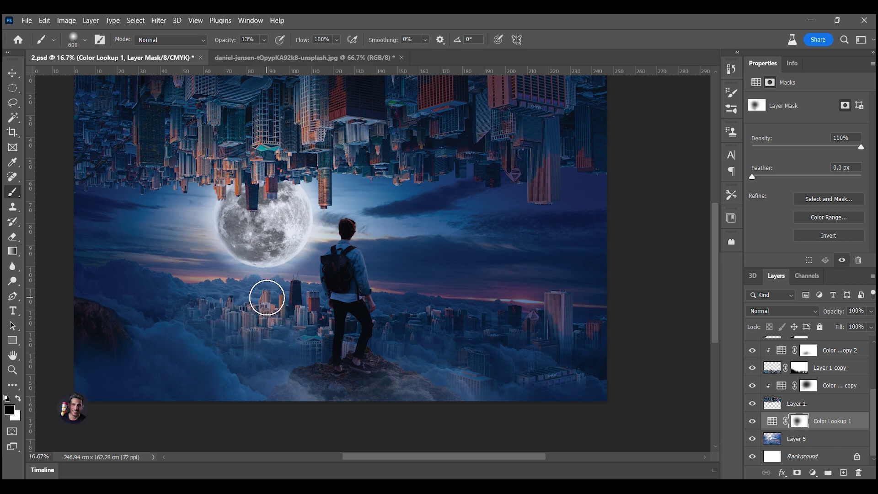
key(bracketleft)
key(bracketleft)
key(bracketleft)
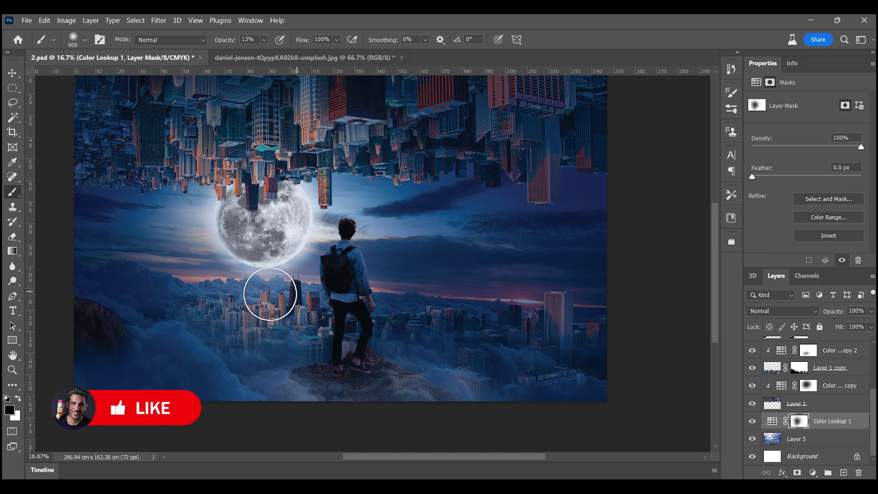
drag(310, 208, 292, 252)
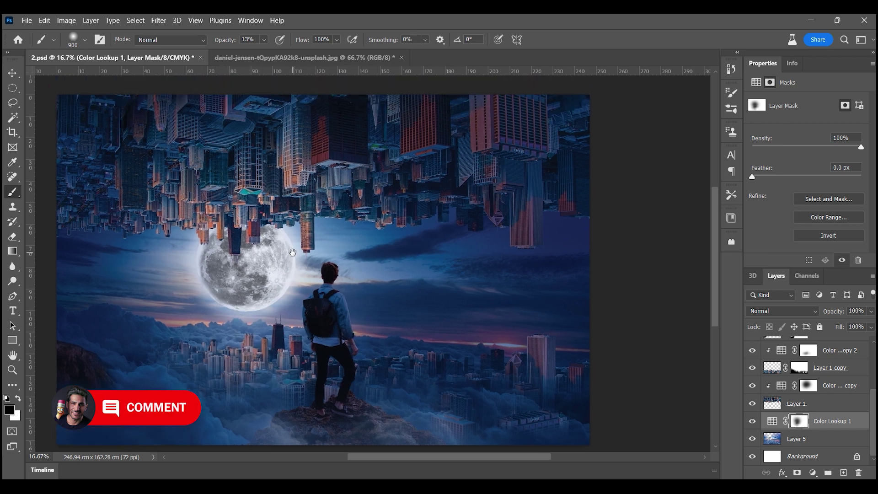
click(13, 369)
alt+click(349, 311)
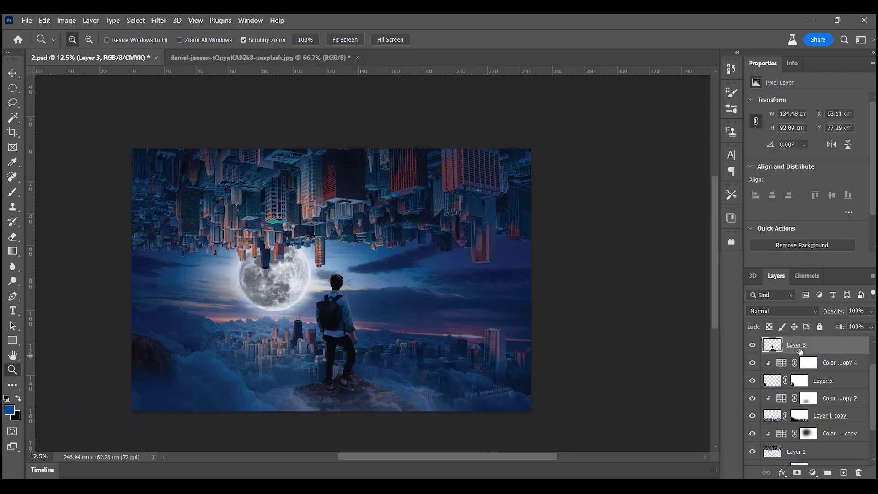
Step: Select the Color Lookup 1 copy 3 mask, zoom in on the hiker, compare the grading, and use a 300 brush
scroll(799, 350, up, 2)
click(808, 363)
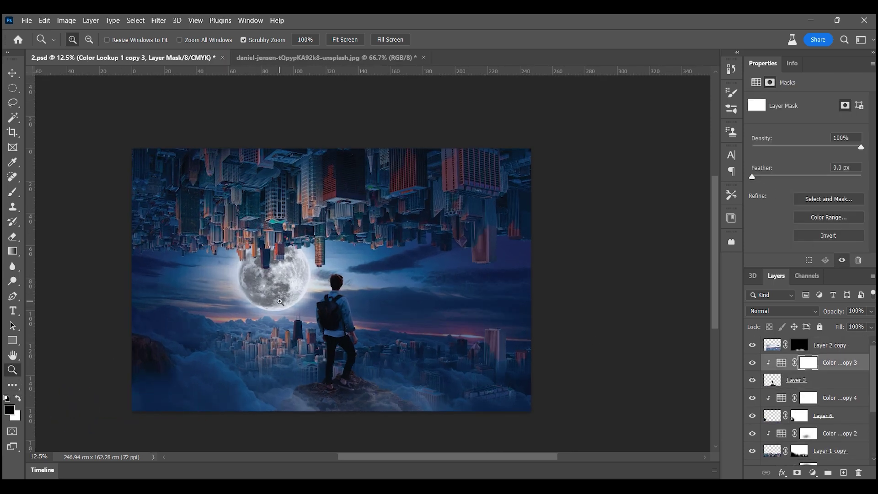
drag(326, 310, 368, 264)
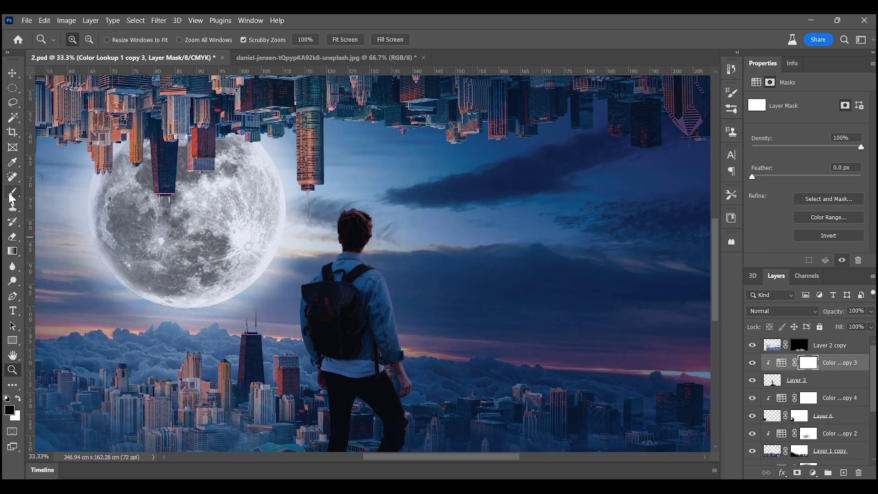
click(10, 196)
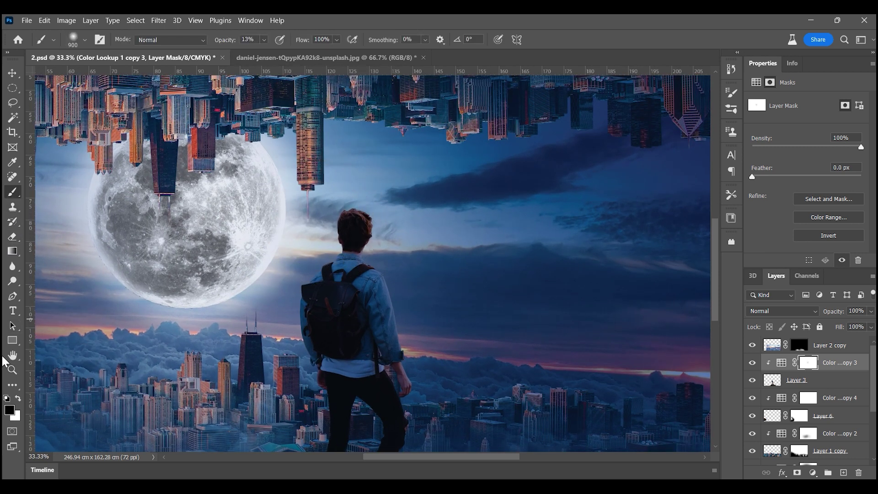
click(12, 369)
click(362, 267)
click(752, 363)
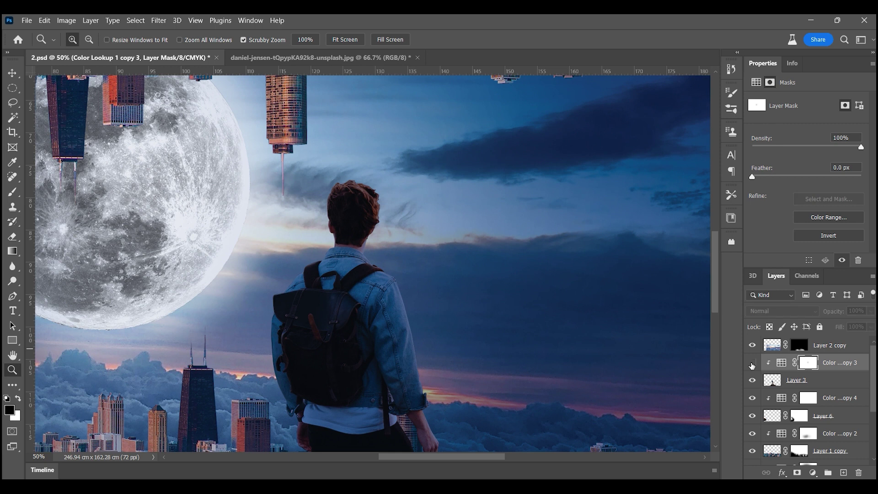
click(12, 192)
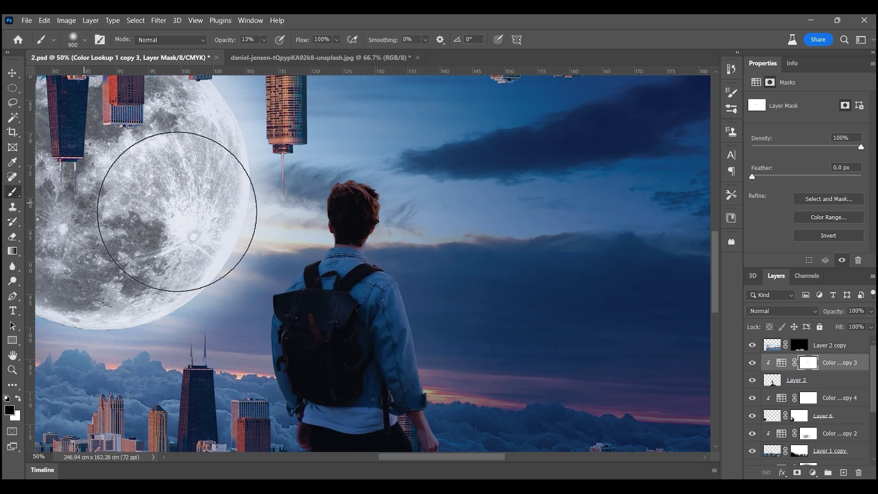
key(bracketleft)
key(bracketleft)
key(bracketleft)
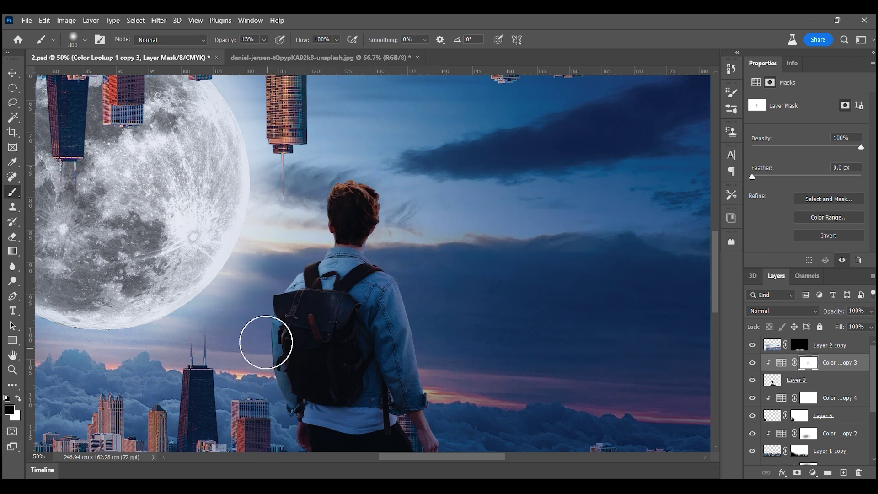
Step: Pan down to the hiker's legs, feet and rocks and raise the brush opacity
drag(265, 350, 280, 274)
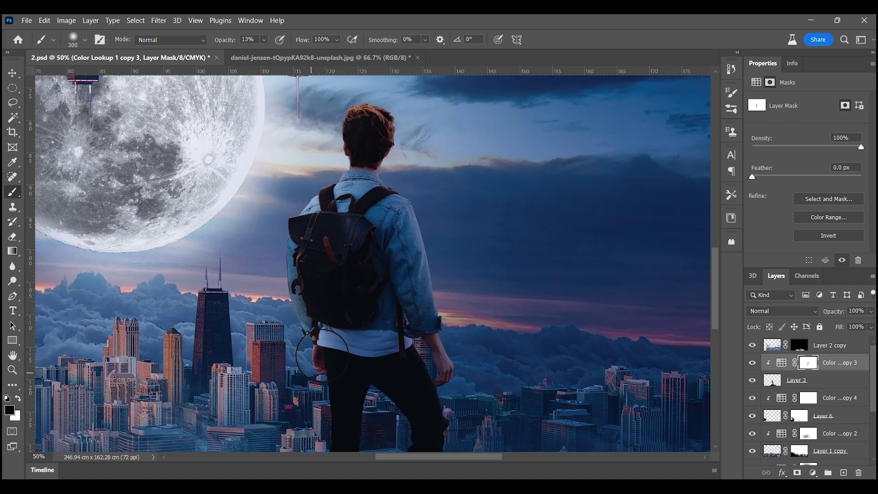
scroll(322, 356, down, 3)
drag(320, 410, 338, 309)
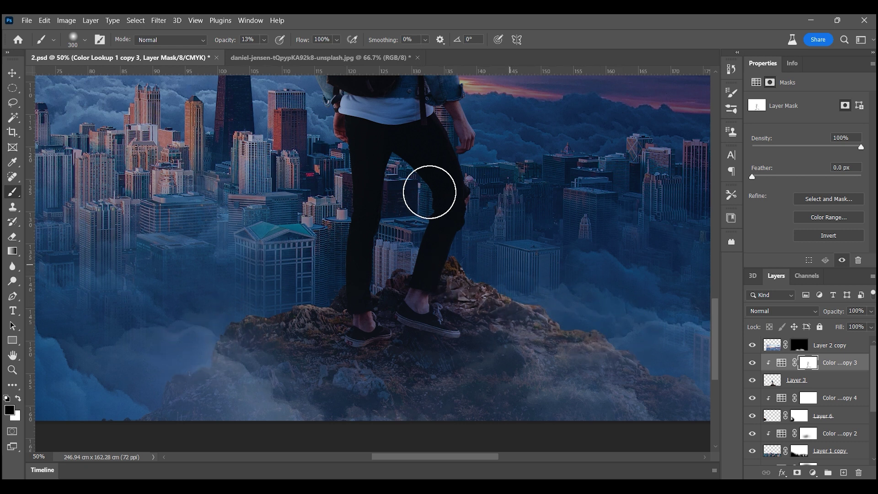
click(263, 39)
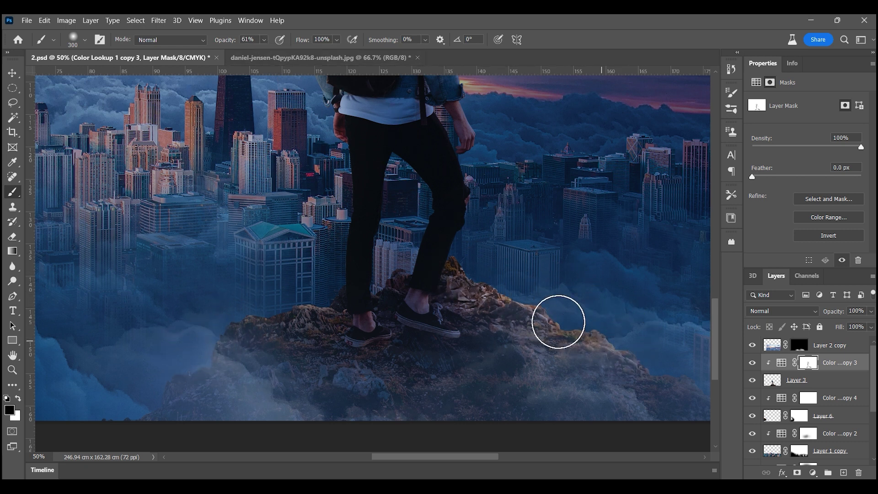
drag(608, 343, 431, 266)
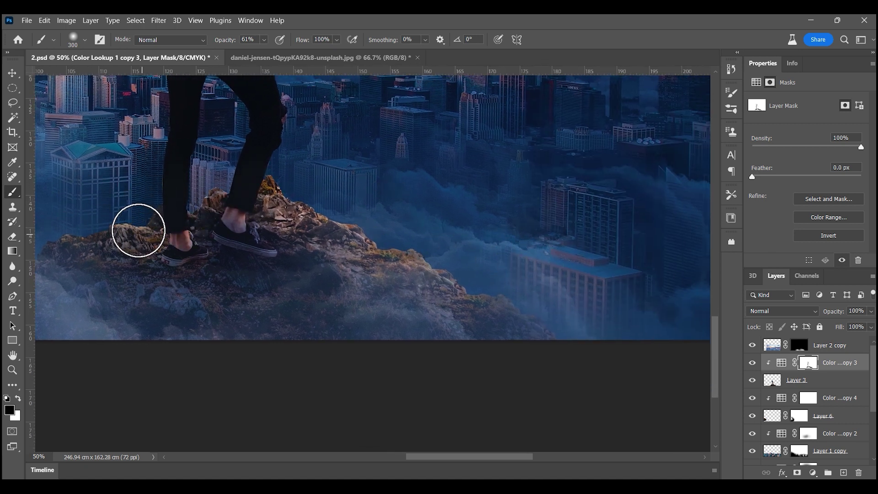
drag(110, 219, 243, 251)
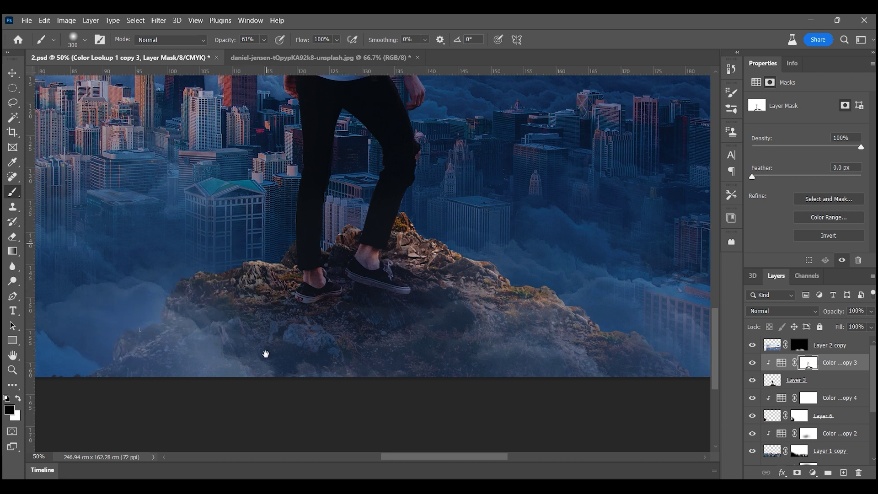
scroll(270, 274, up, 5)
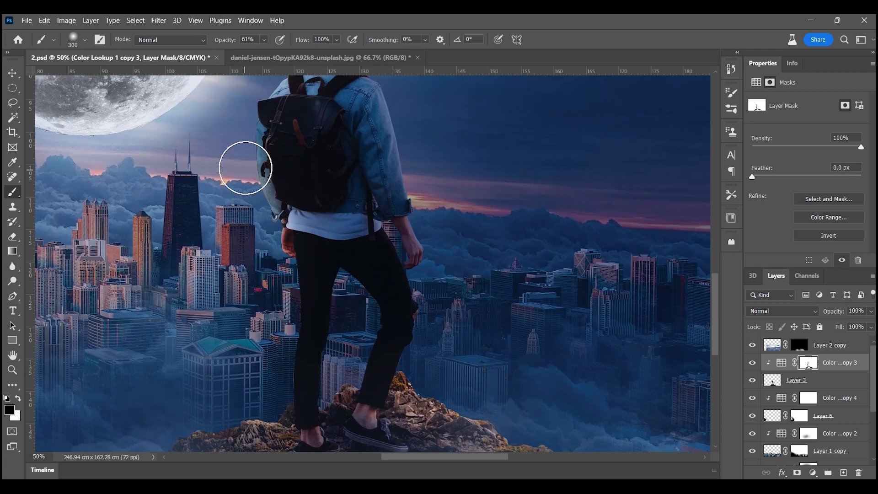
scroll(246, 169, up, 3)
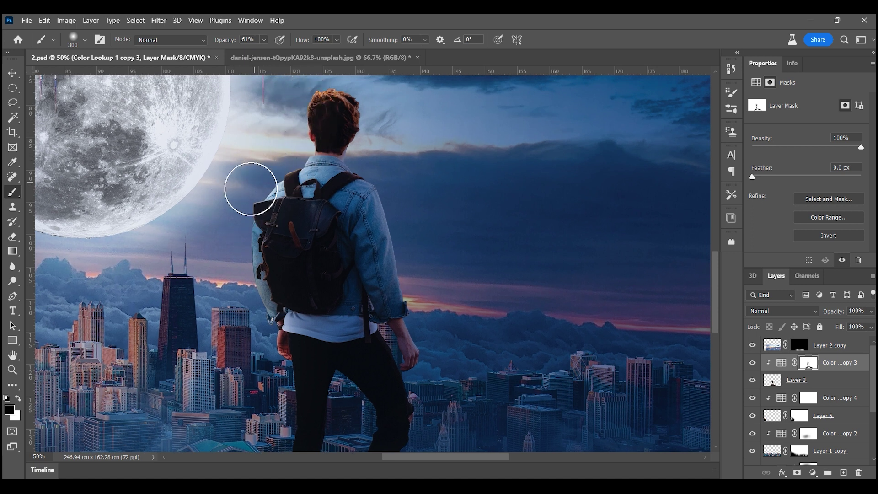
Step: Paint over the backpack strap to restore its warmer colours, then refocus on the moon and hiker
drag(265, 225, 276, 208)
click(13, 370)
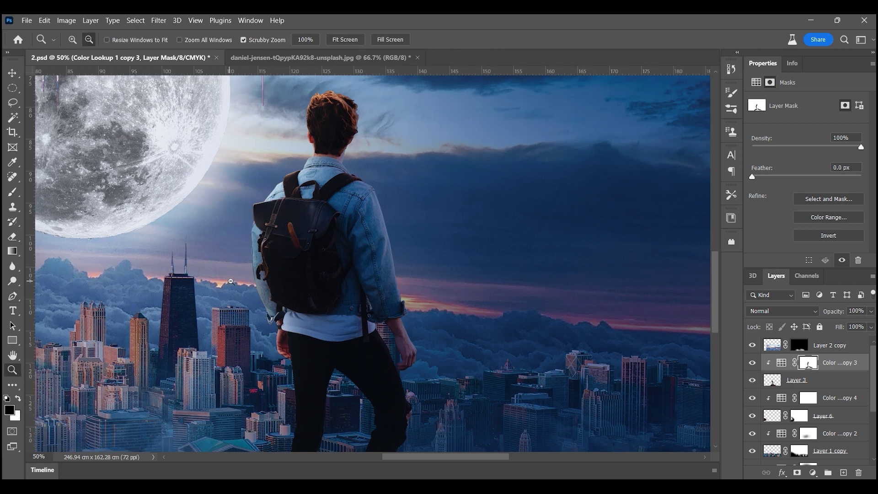
drag(297, 274, 193, 274)
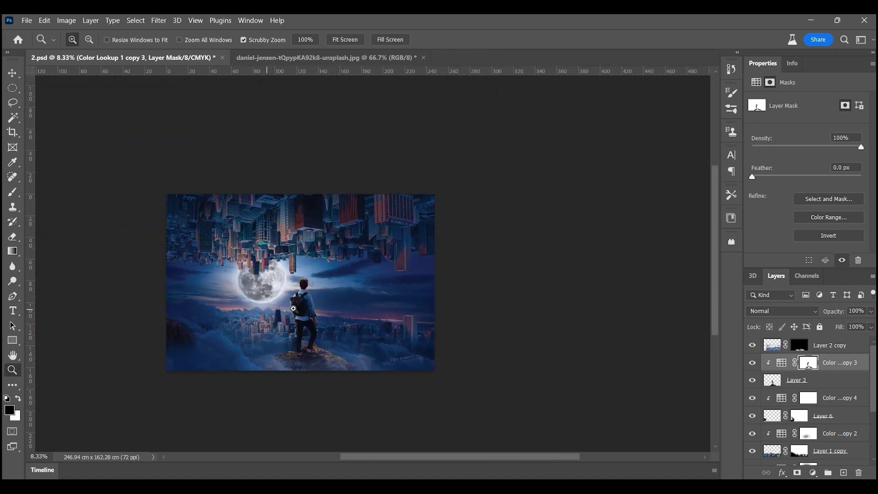
key(ctrl+plus)
key(ctrl+plus)
key(ctrl+plus)
key(ctrl+plus)
click(12, 192)
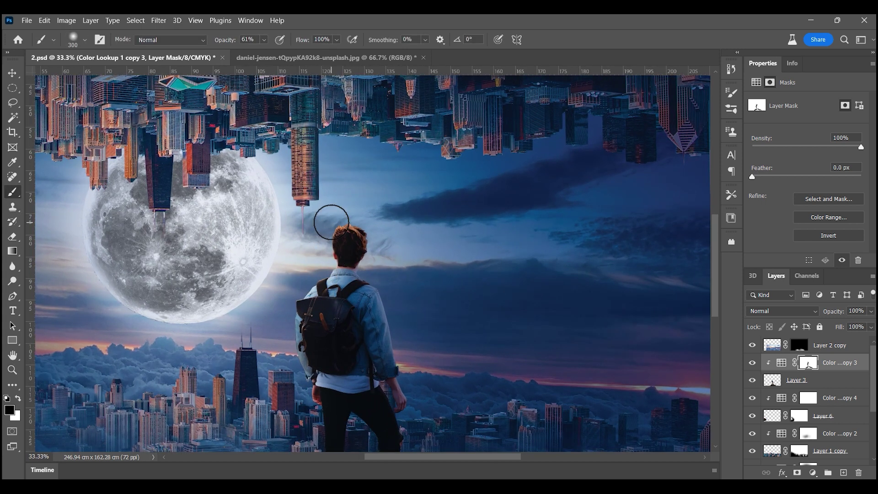
Step: Add a new Overlay-mode layer with white (ffffff) foreground and a small brush
click(843, 473)
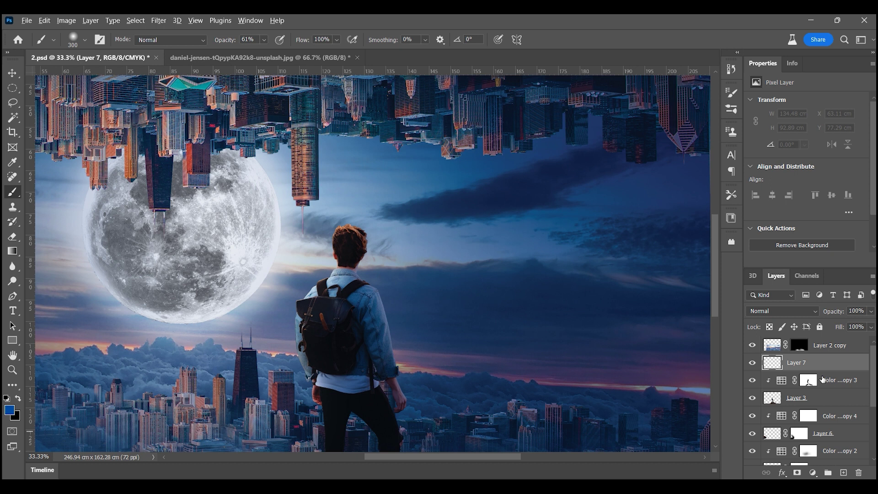
click(12, 370)
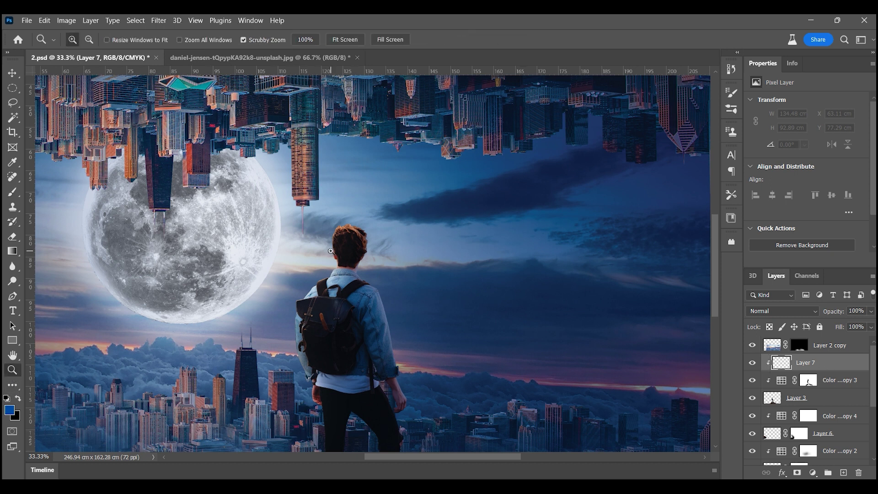
key(ctrl+plus)
key(ctrl+plus)
click(13, 192)
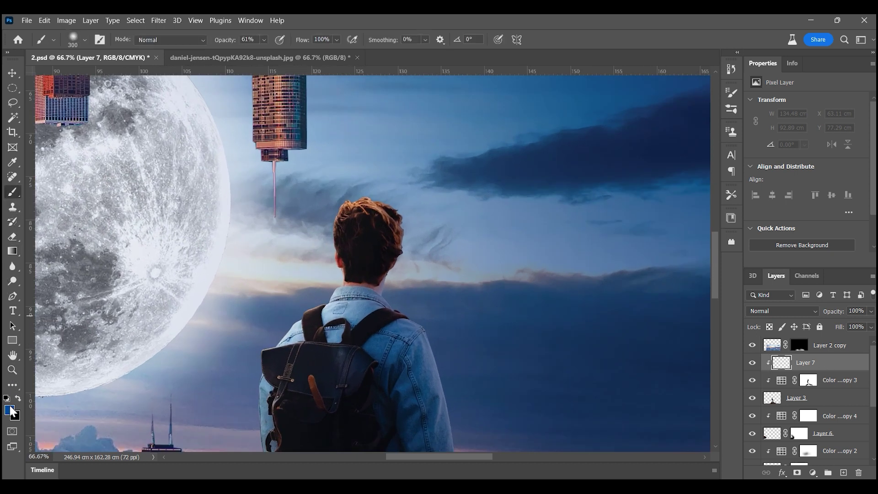
click(11, 411)
text(ffffff)
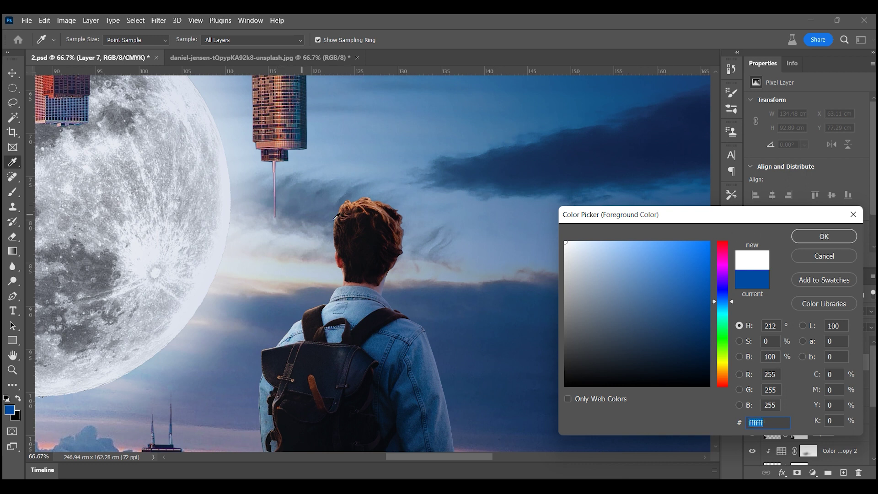
click(823, 236)
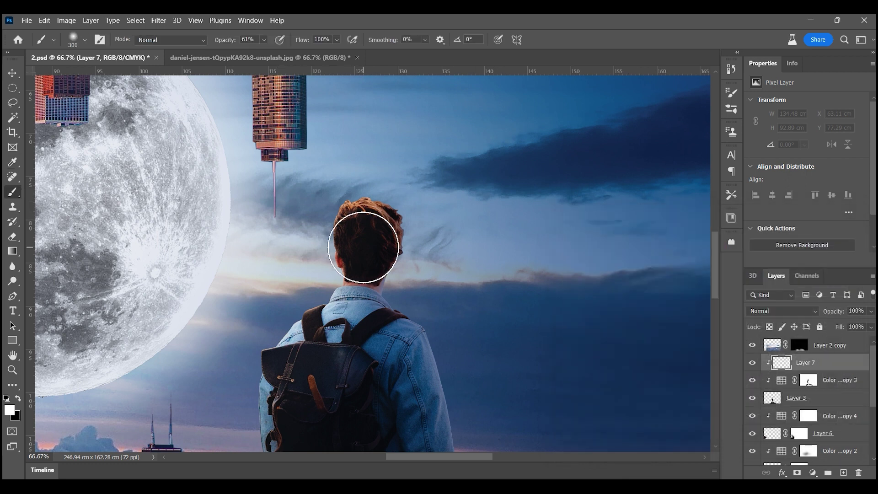
key(bracketleft)
key(bracketleft)
key(bracketleft)
key(bracketleft)
key(bracketleft)
key(bracketleft)
key(bracketleft)
key(bracketleft)
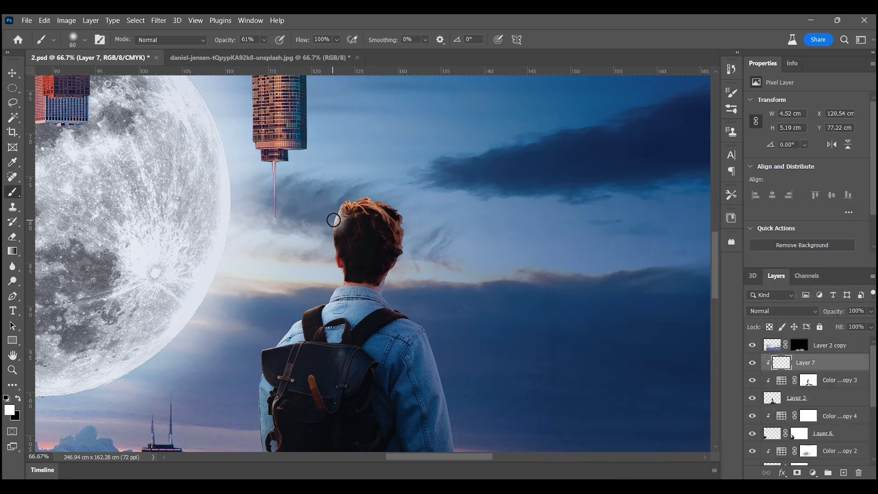
click(778, 311)
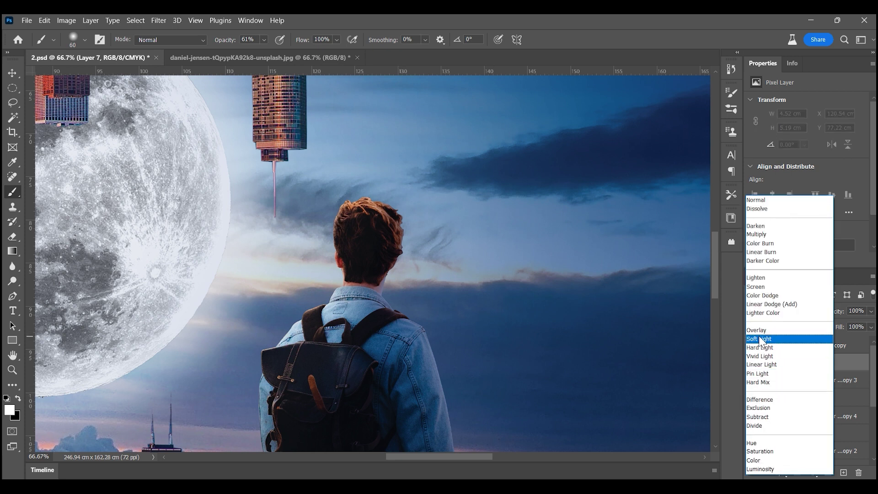
click(769, 339)
Step: Paint white rim light along the head, shoulders, legs, heel and rock edge
mouse_move(336, 215)
mouse_down()
mouse_move(326, 251)
mouse_move(333, 278)
mouse_move(299, 316)
mouse_move(272, 330)
mouse_move(336, 342)
mouse_move(272, 346)
mouse_up()
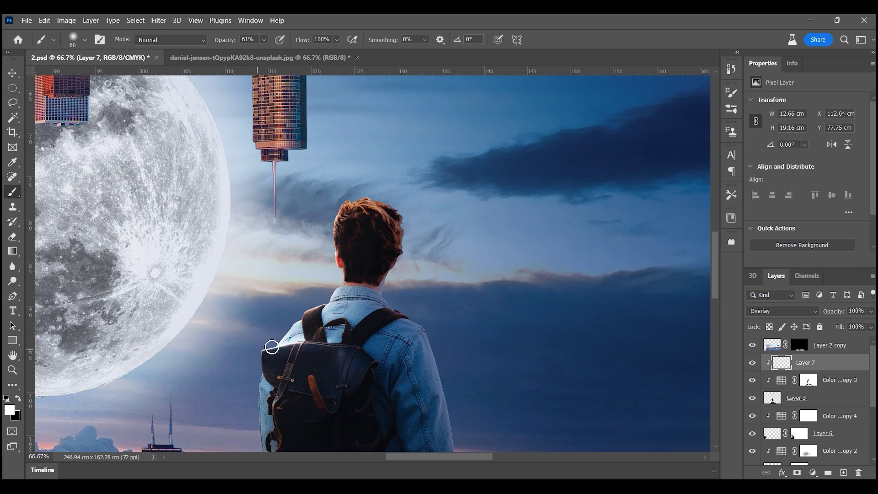
drag(314, 303, 410, 190)
mouse_move(349, 288)
mouse_down()
mouse_move(362, 338)
mouse_move(382, 362)
mouse_move(394, 424)
mouse_move(331, 195)
mouse_up()
mouse_move(336, 247)
mouse_down()
mouse_move(337, 361)
mouse_move(313, 396)
mouse_move(254, 411)
mouse_move(378, 256)
mouse_move(317, 274)
mouse_up()
mouse_move(608, 185)
mouse_down()
mouse_move(513, 215)
mouse_move(655, 285)
mouse_up()
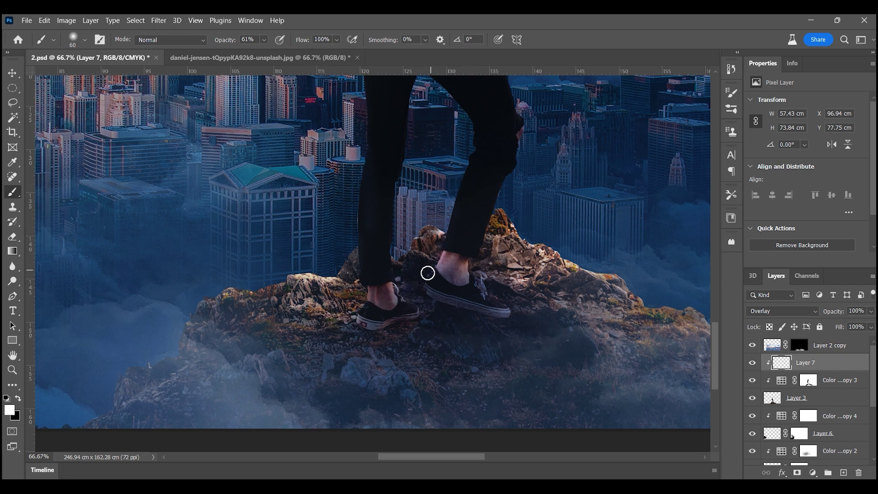
drag(393, 302, 345, 321)
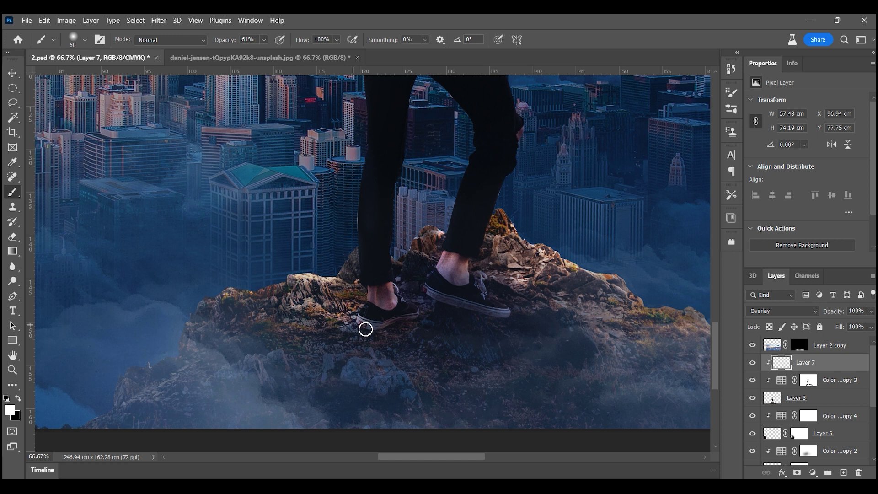
Step: Zoom out to the full composite and save 2.psd
click(13, 369)
alt+click(342, 272)
alt+click(361, 229)
alt+click(383, 187)
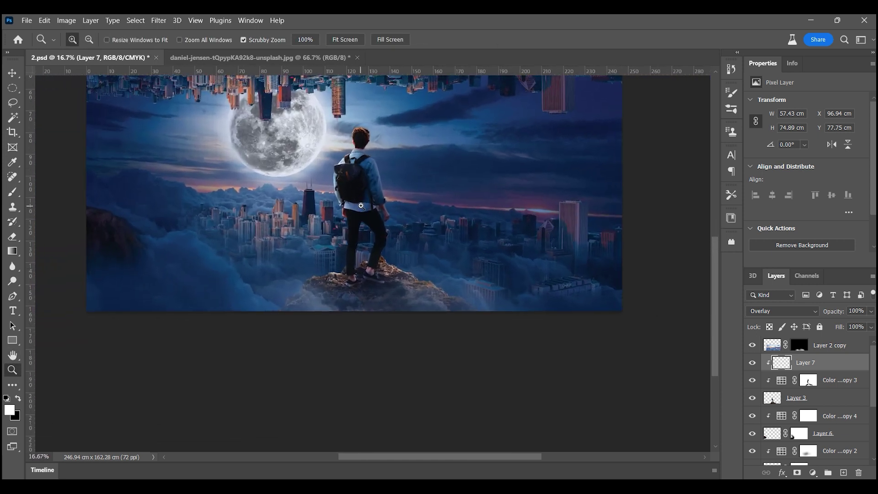
alt+click(384, 186)
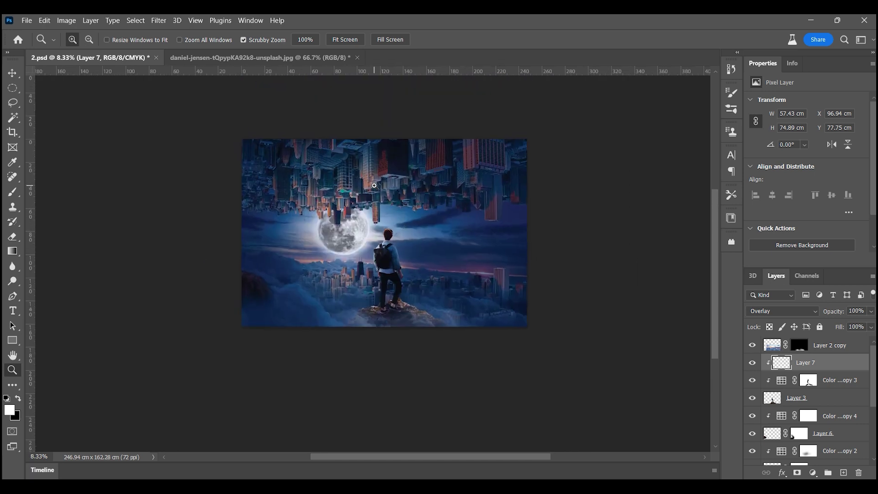
click(382, 196)
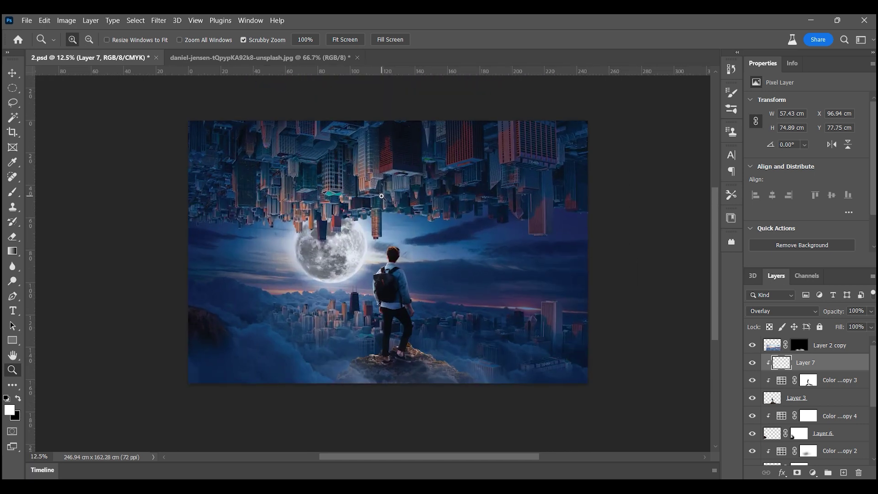
key(ctrl+s)
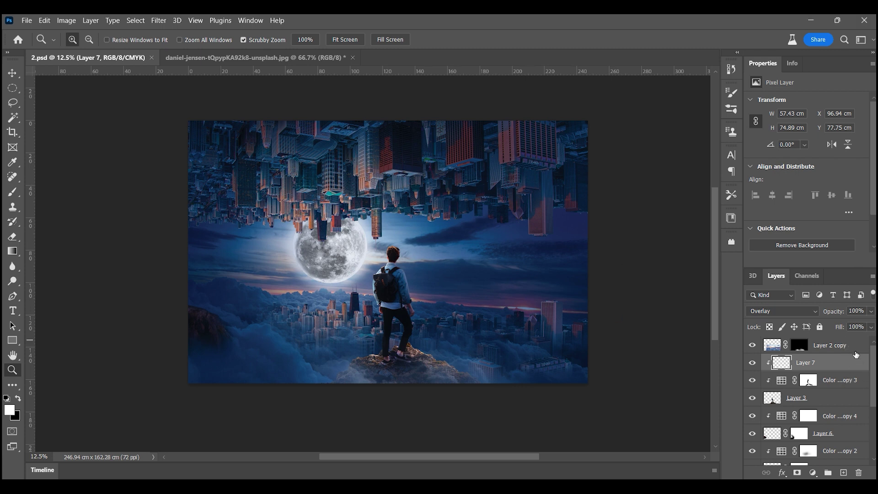
click(855, 352)
Step: On a new layer, paint a large bright yellow glow over the moon
click(844, 472)
click(12, 193)
click(9, 410)
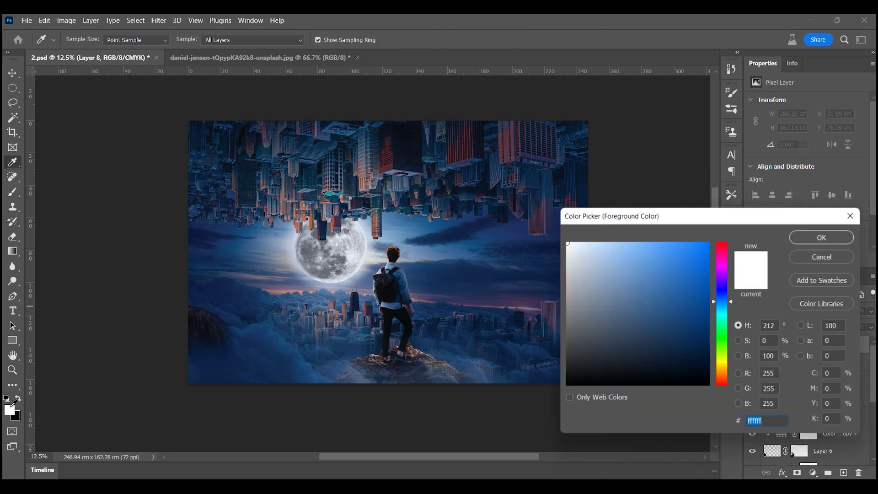
click(720, 362)
click(682, 289)
click(824, 236)
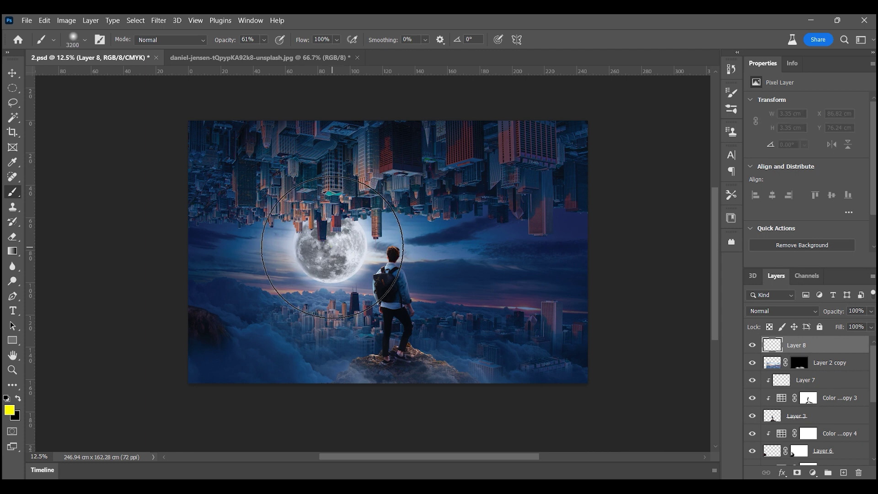
click(332, 247)
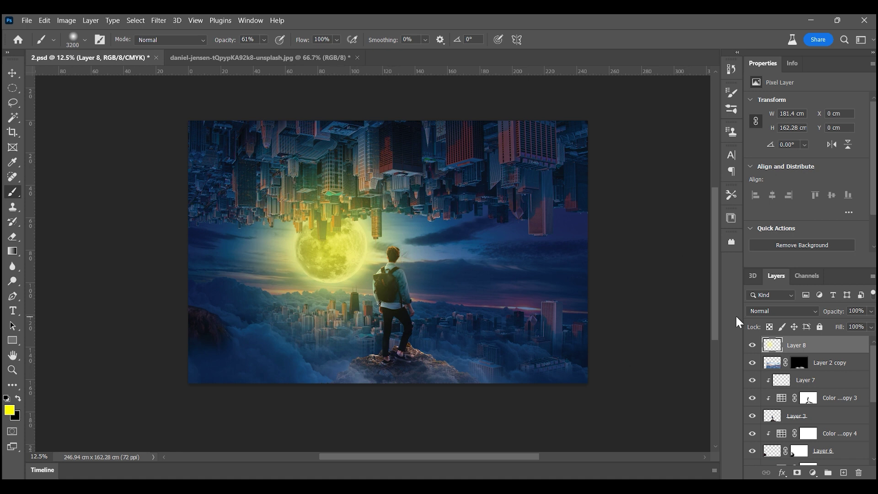
Step: Set the glow layer to Overlay and paint faint 21% opacity glow beside the moon and over the city
click(762, 312)
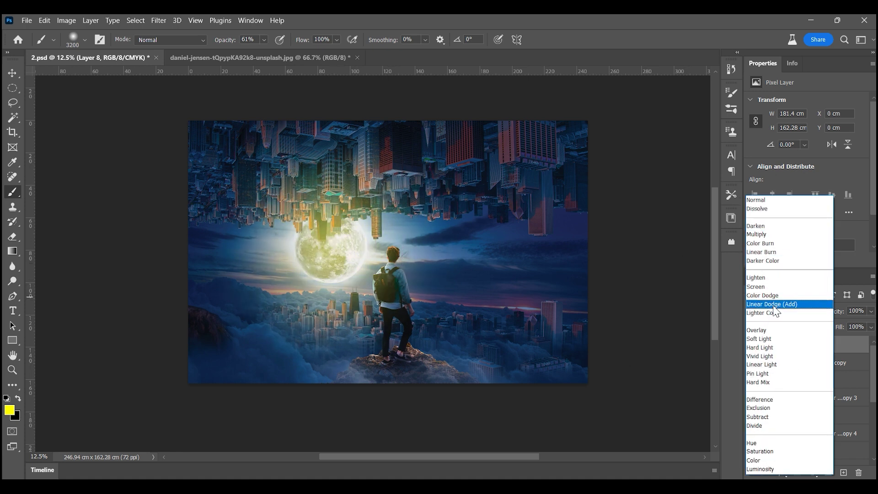
click(772, 331)
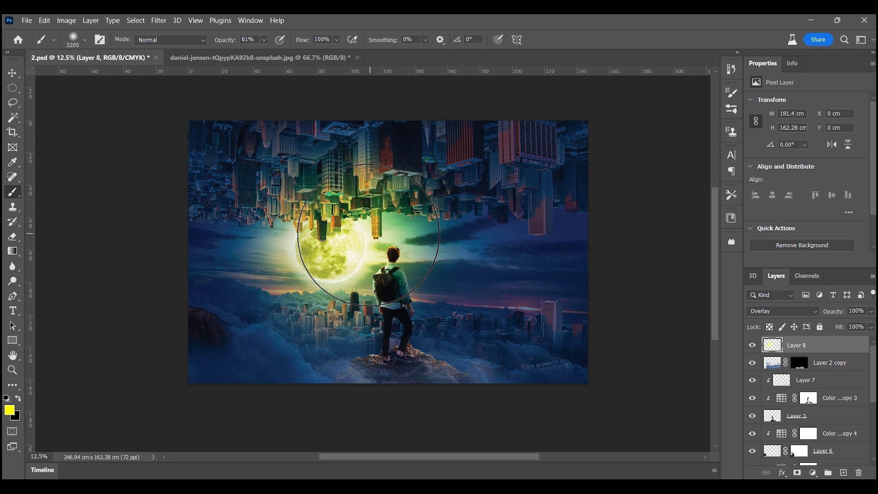
click(263, 39)
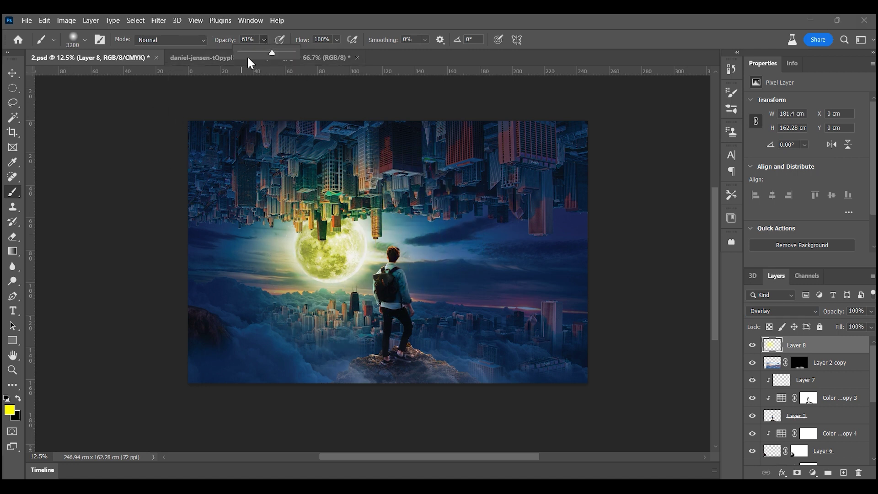
drag(253, 59, 249, 59)
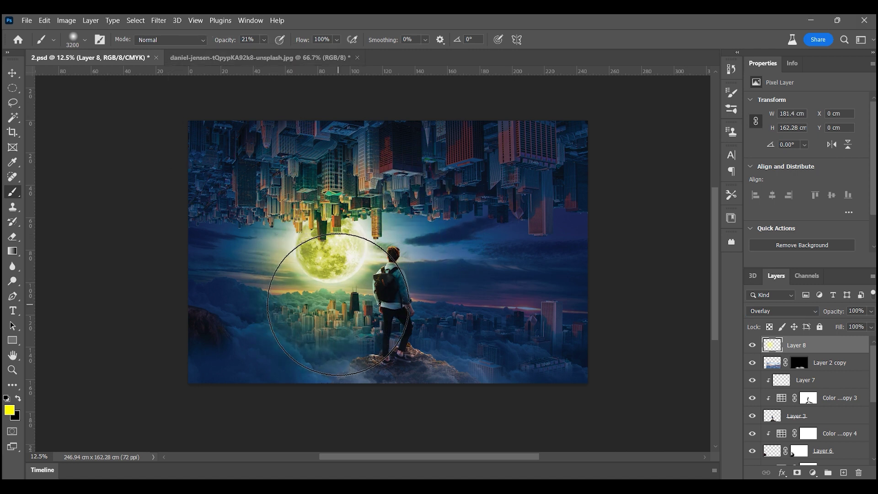
mouse_move(355, 285)
mouse_down()
mouse_move(358, 249)
mouse_move(176, 334)
mouse_move(392, 215)
mouse_move(255, 323)
mouse_move(217, 381)
mouse_up()
drag(274, 343, 304, 313)
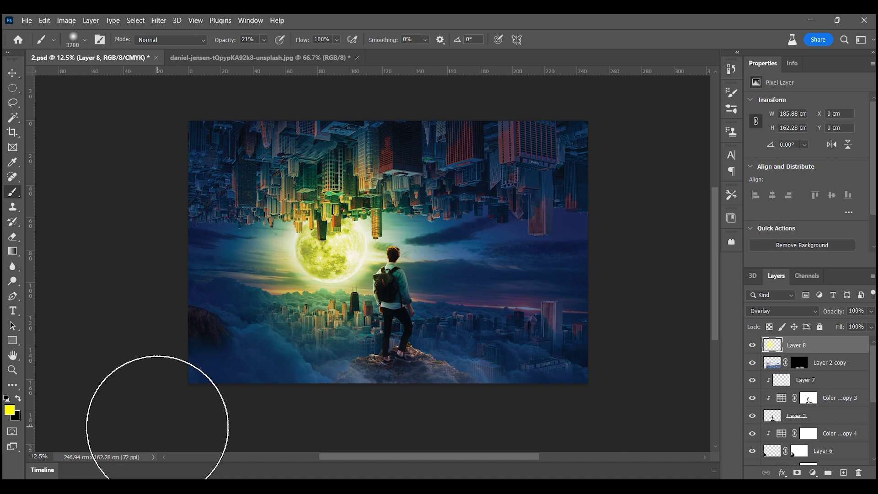
Step: Shrink the brush, select the backpacker and rock layer, and clear the selection
key(bracketleft)
key(bracketleft)
key(bracketleft)
key(bracketleft)
key(bracketleft)
key(bracketleft)
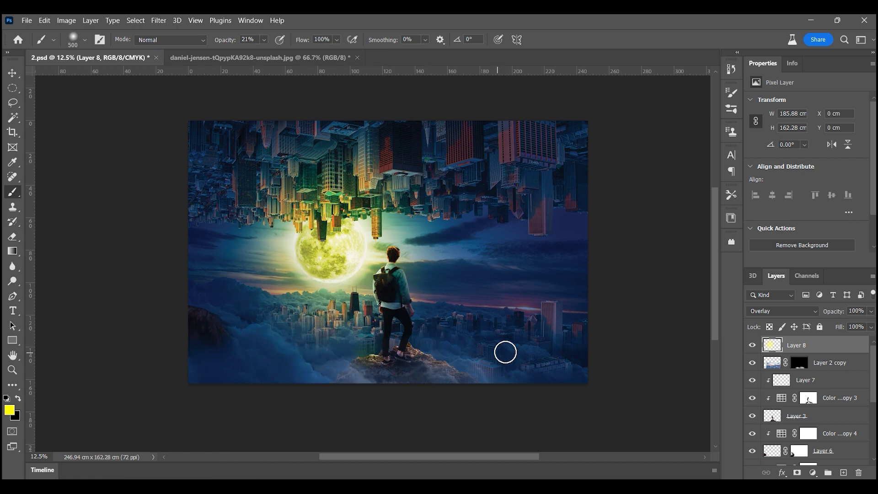
ctrl+click(781, 418)
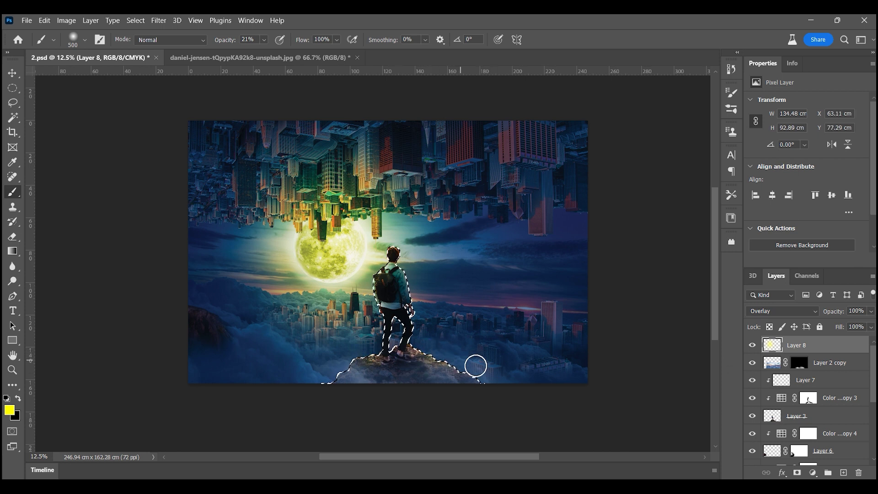
click(12, 88)
key(ctrl+d)
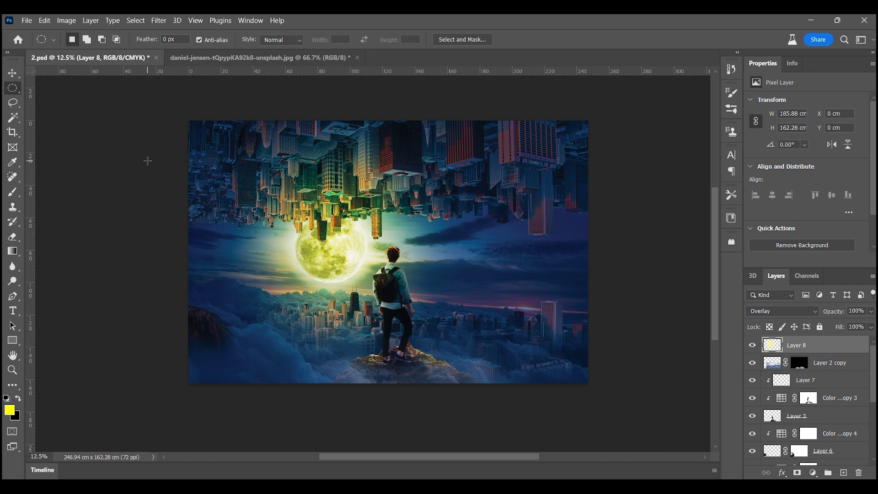
Step: Duplicate the moon glow layer, then select all and crop the document to the canvas
key(z)
key(alt)
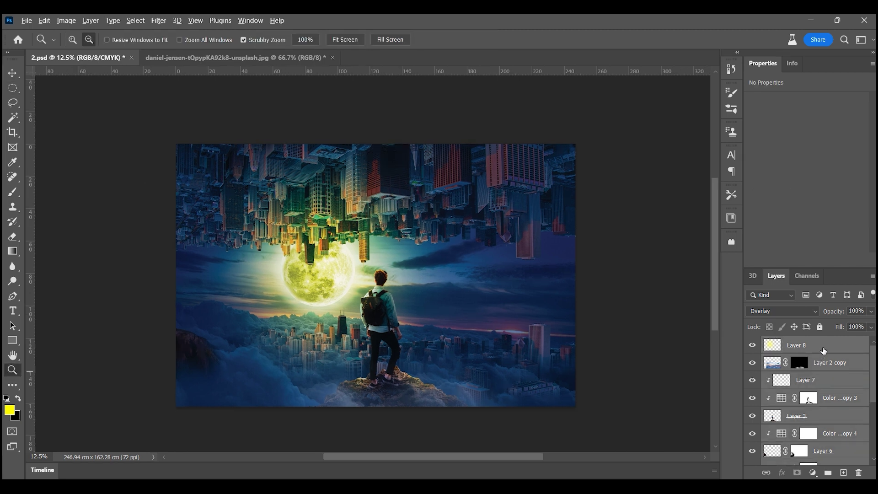
key(ctrl+j)
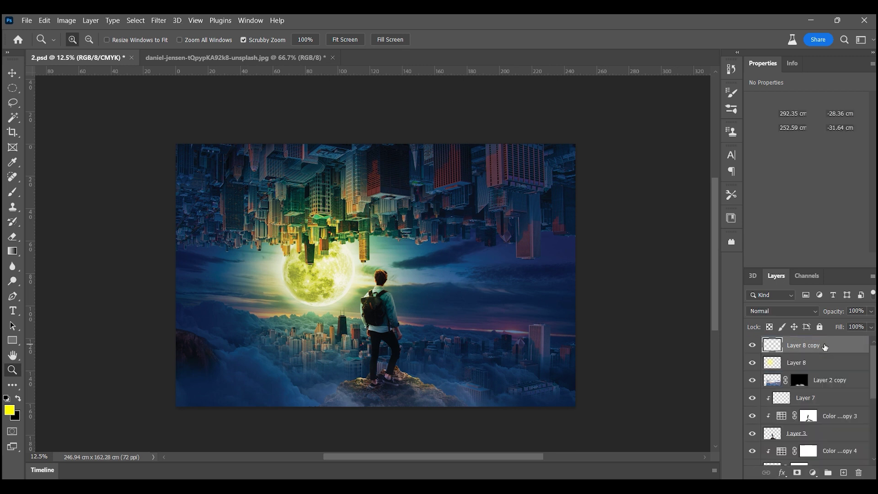
key(ctrl+a)
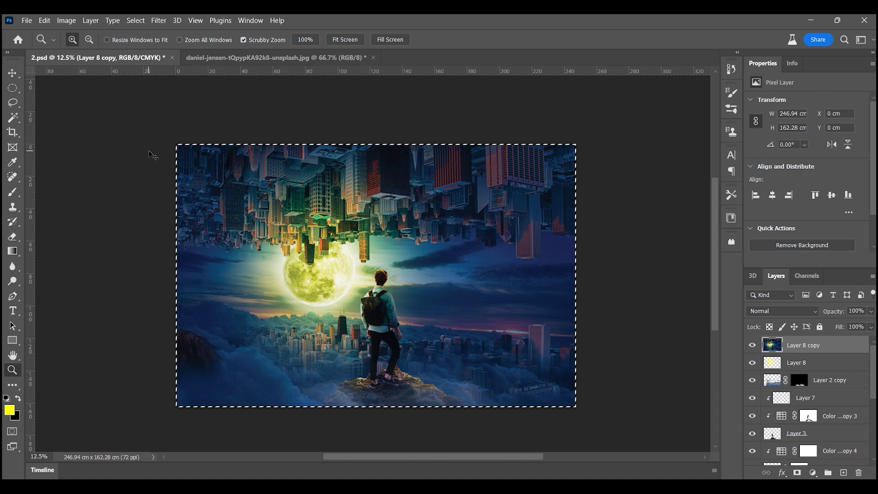
click(66, 21)
click(106, 135)
click(12, 88)
key(ctrl+d)
Step: Delete all layers except Layer 8 copy and Background, and apply Camera Raw Filter to Layer 8 copy
click(796, 362)
scroll(800, 368, down, 3)
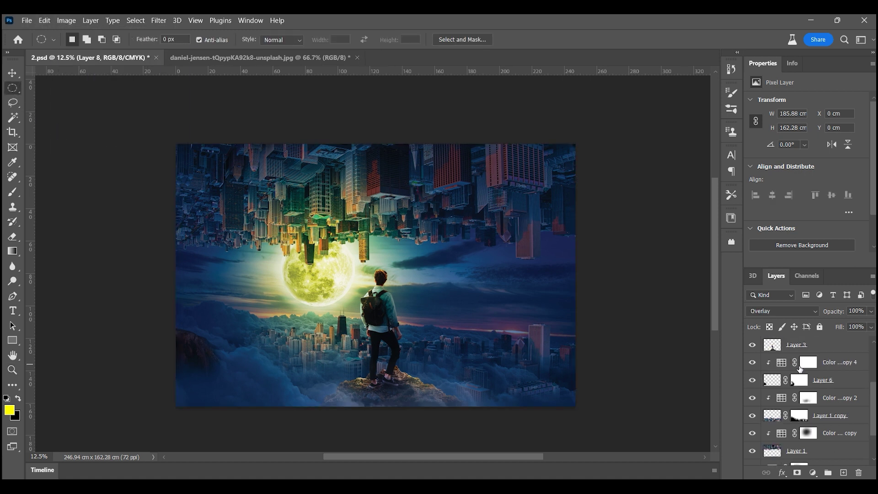
key(Delete)
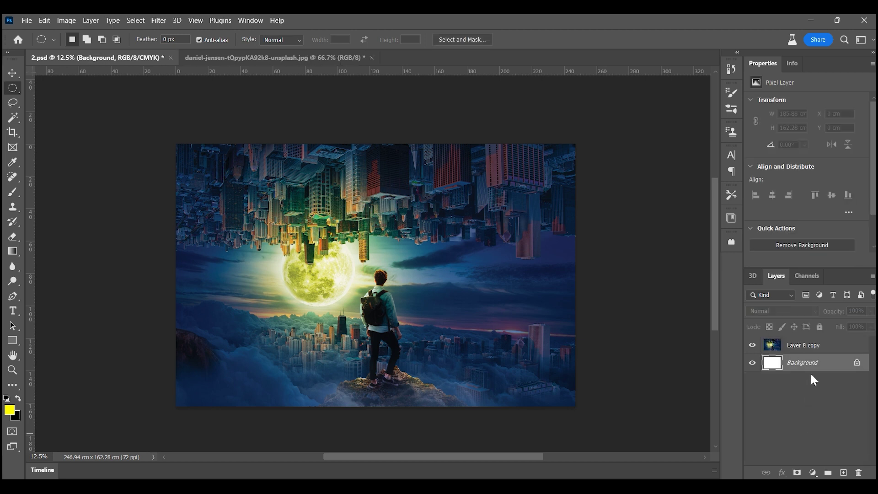
click(809, 348)
click(156, 20)
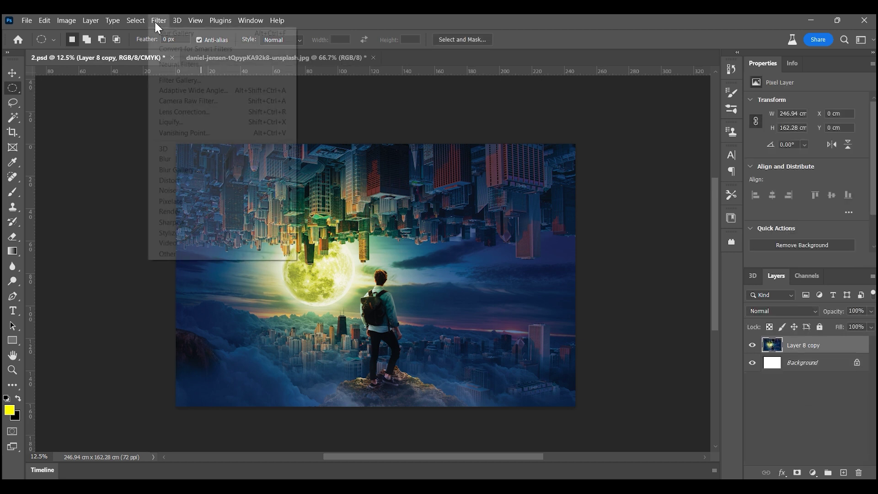
click(177, 102)
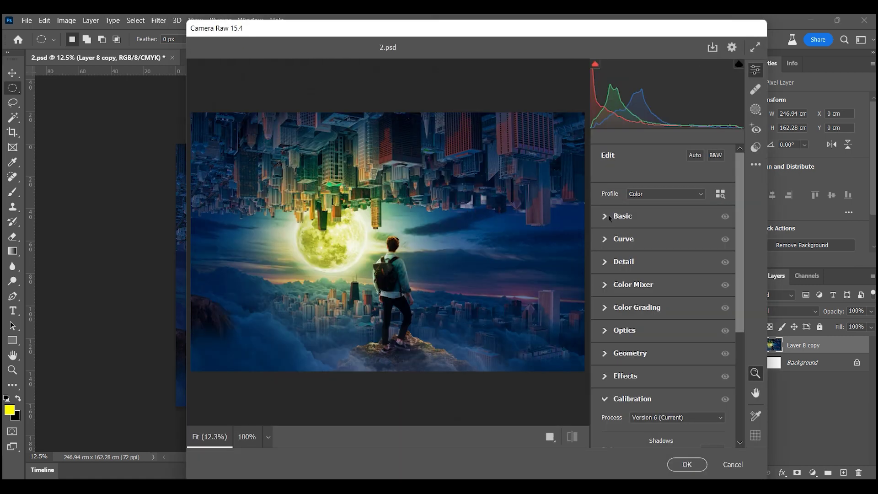
Step: In Camera Raw Basic, warm temperature, set Texture +37, Clarity +19, Dehaze +18, Saturation -3
click(609, 216)
mouse_move(664, 200)
mouse_down()
mouse_move(677, 201)
mouse_move(661, 246)
mouse_move(669, 333)
mouse_up()
mouse_move(664, 365)
mouse_down()
mouse_move(686, 365)
mouse_move(675, 400)
mouse_up()
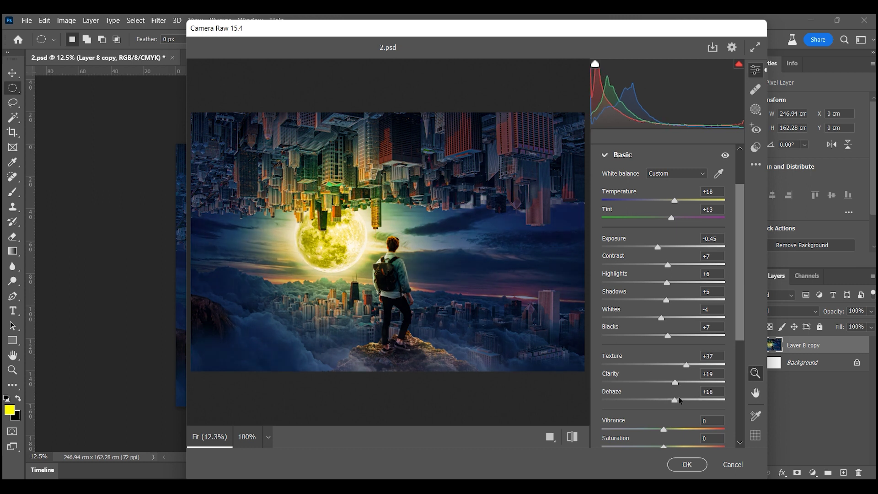
scroll(741, 317, down, 2)
scroll(741, 317, down, 3)
click(666, 282)
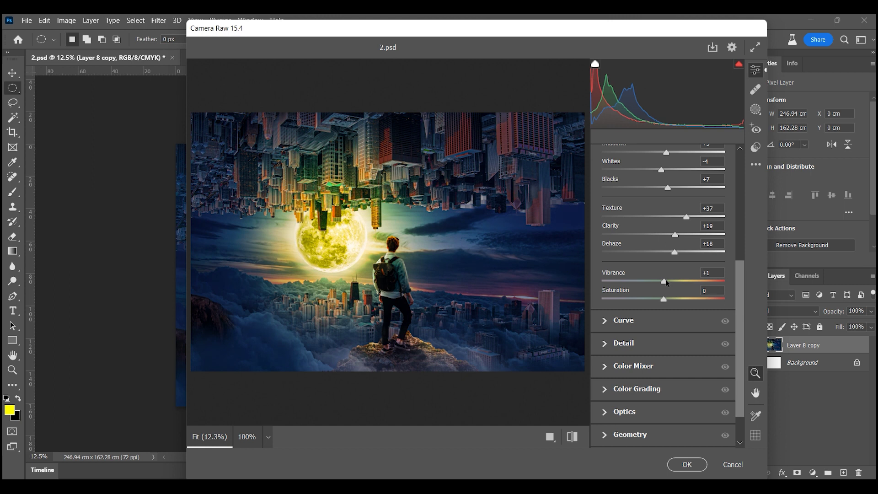
drag(665, 305, 637, 306)
Step: Raise the midtones with a single point on the Camera Raw tone curve
click(607, 323)
drag(678, 269, 678, 264)
drag(637, 306, 631, 316)
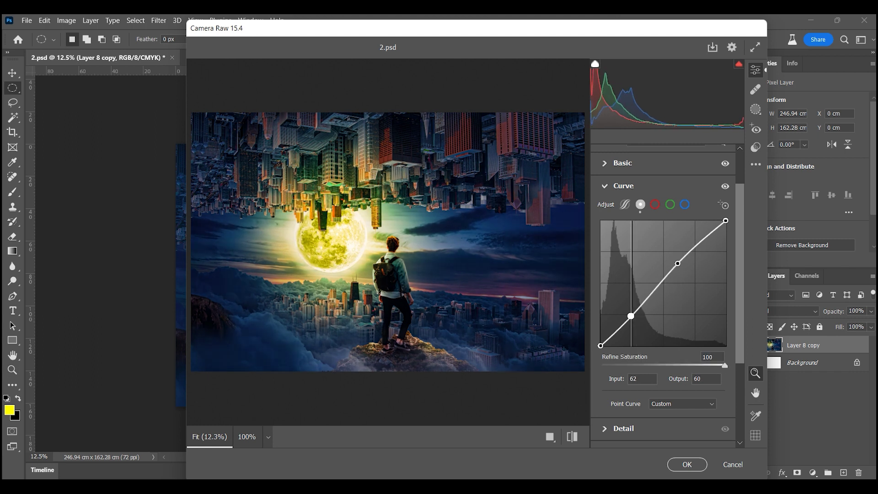
double_click(631, 317)
drag(675, 271, 673, 268)
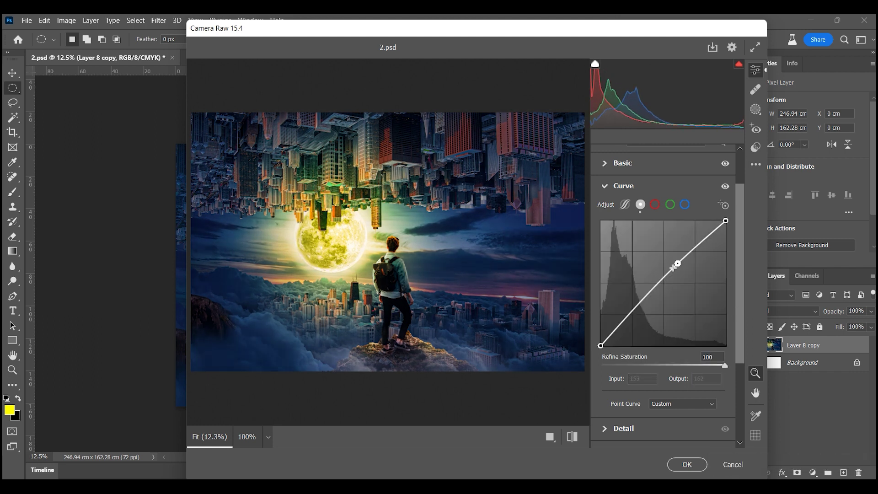
scroll(739, 342, down, 2)
Step: Set Color Mixer hues: Reds +80, Greens -34, Aquas -13, Purples +4, Magentas +28
click(617, 350)
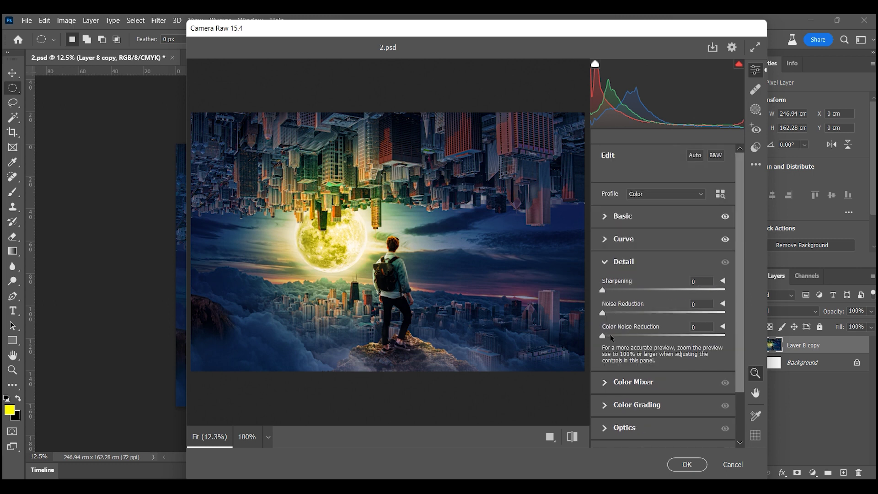
click(612, 381)
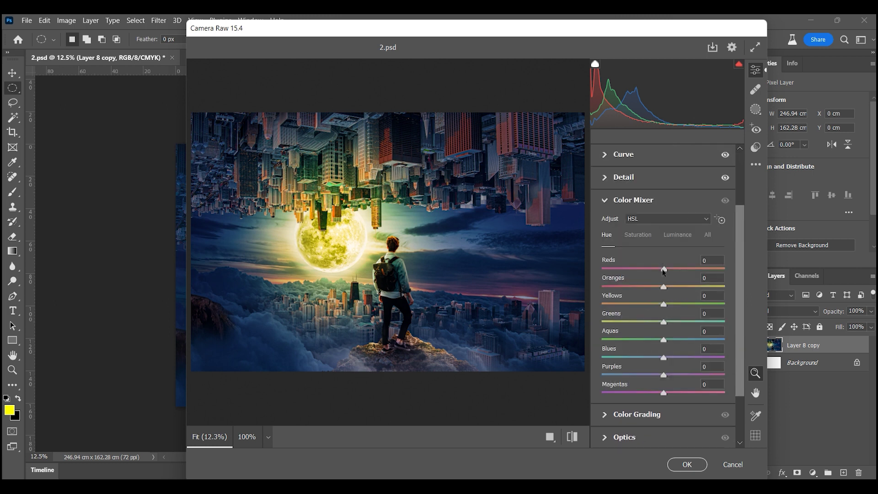
drag(725, 269, 719, 269)
drag(664, 305, 646, 305)
double_click(646, 307)
mouse_move(663, 340)
mouse_down()
mouse_move(651, 339)
mouse_move(662, 357)
mouse_up()
double_click(662, 357)
mouse_move(664, 374)
mouse_down()
mouse_move(691, 376)
mouse_move(631, 377)
mouse_move(676, 377)
mouse_move(668, 377)
mouse_up()
drag(631, 321, 643, 321)
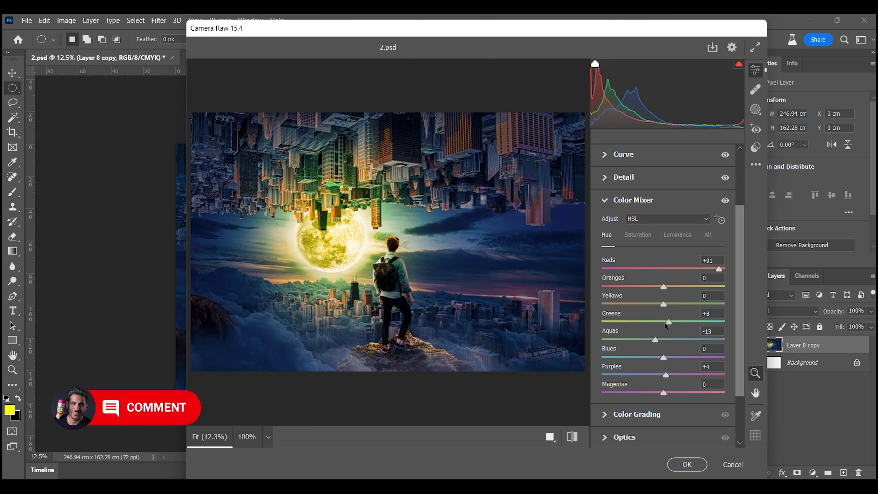
drag(719, 268, 713, 270)
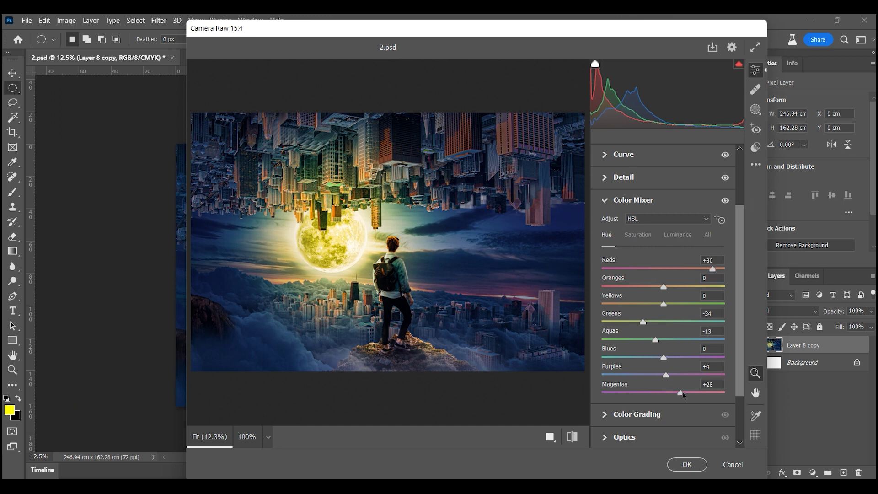
Step: Adjust the Color Grading luminance and balance, with blending reset to 50
scroll(677, 393, down, 2)
click(649, 356)
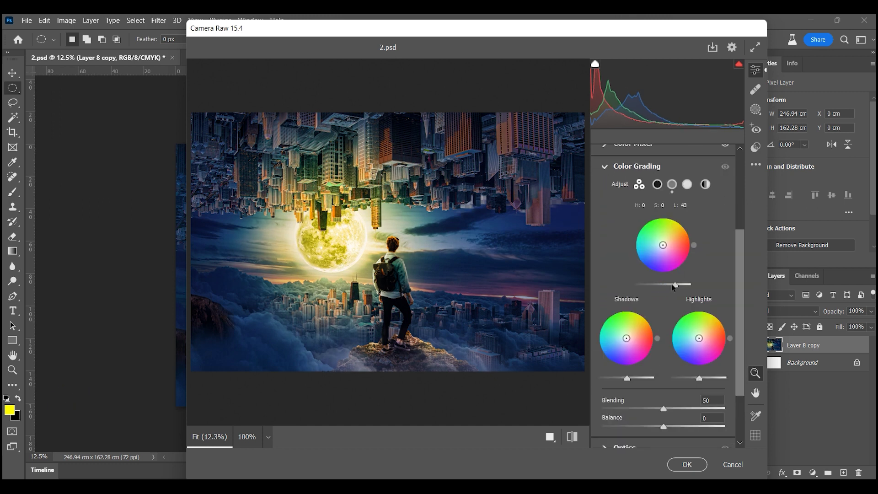
mouse_move(663, 290)
mouse_down()
mouse_move(649, 293)
mouse_move(665, 293)
mouse_up()
click(700, 379)
double_click(691, 378)
drag(627, 378, 702, 375)
scroll(668, 361, down, 2)
double_click(709, 357)
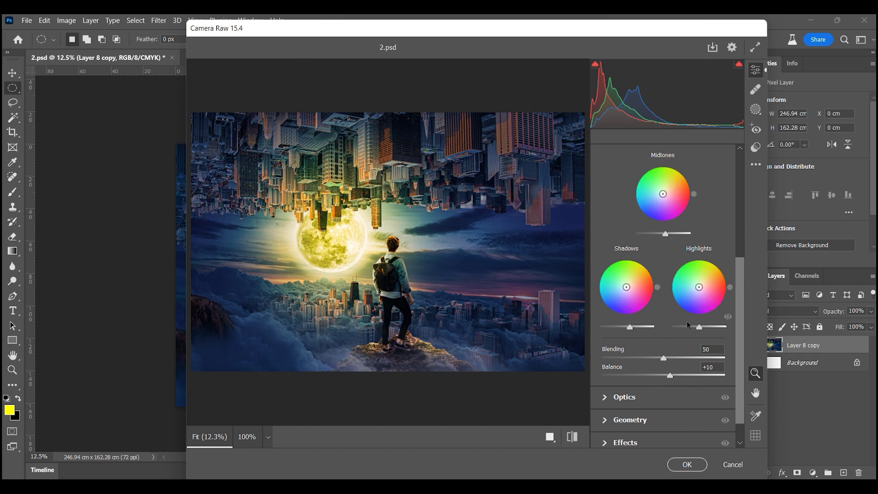
scroll(671, 384, down, 1)
Step: Darken the image edges with a -15 vignette
click(630, 391)
scroll(739, 399, down, 1)
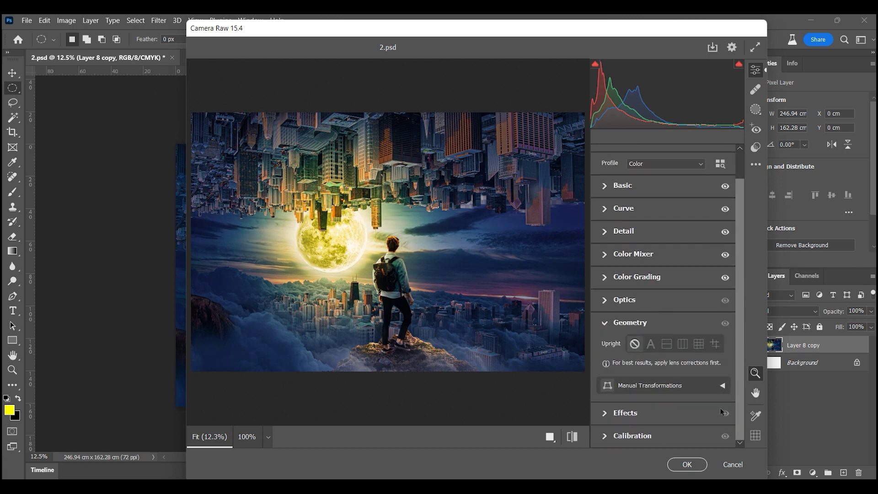
click(607, 411)
drag(664, 427, 651, 426)
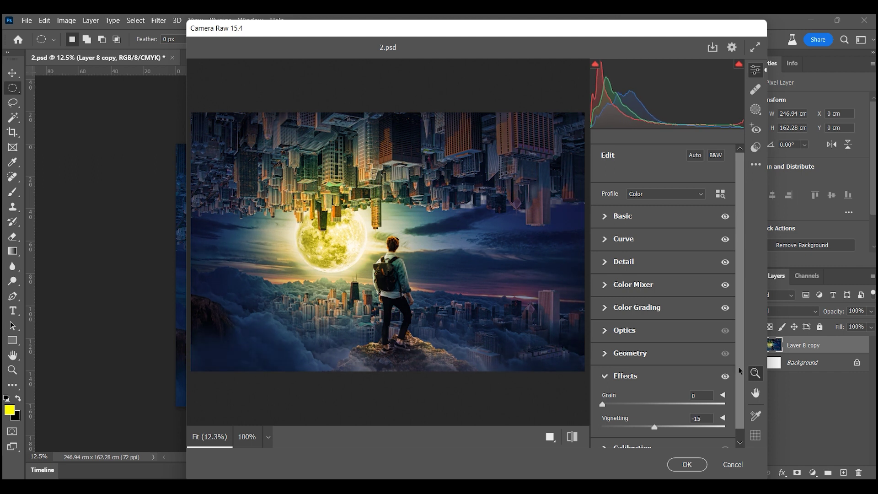
scroll(607, 437, down, 1)
Step: Set Calibration Green Primary hue +49 and Blue Primary hue +10, then apply Camera Raw
click(606, 437)
mouse_move(688, 316)
mouse_down()
mouse_move(668, 316)
mouse_move(661, 330)
mouse_up()
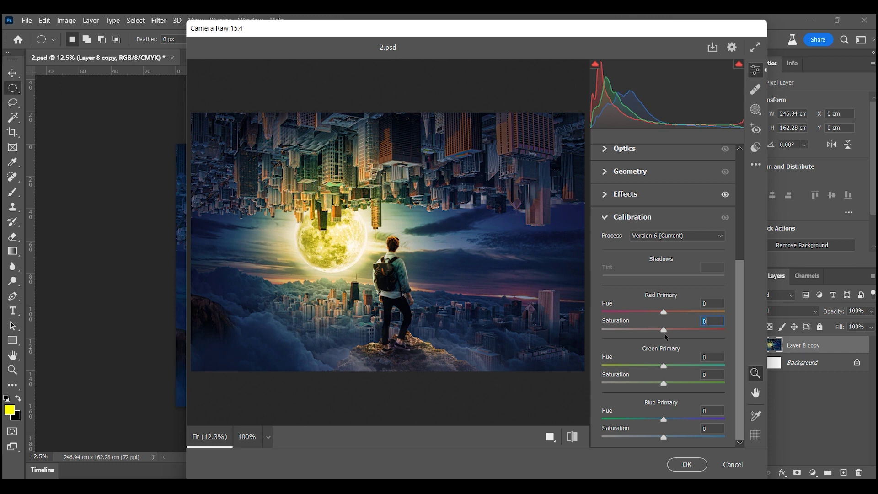
drag(670, 369, 699, 366)
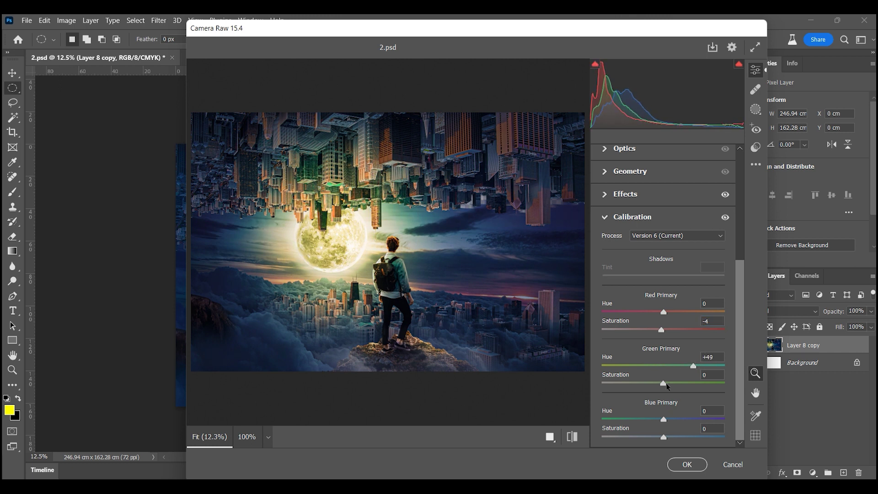
mouse_move(664, 384)
mouse_down()
mouse_move(612, 382)
mouse_move(663, 379)
mouse_up()
mouse_move(672, 426)
mouse_down()
mouse_move(684, 426)
mouse_move(670, 426)
mouse_move(686, 437)
mouse_move(702, 433)
mouse_up()
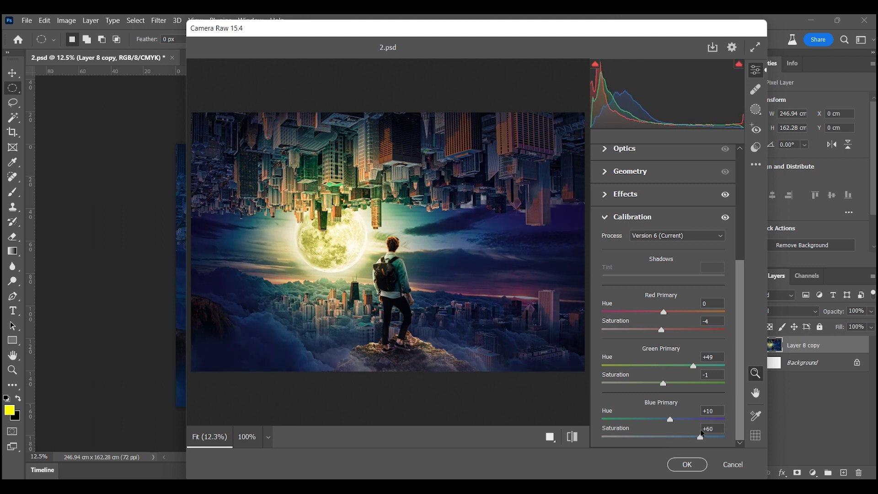
double_click(696, 436)
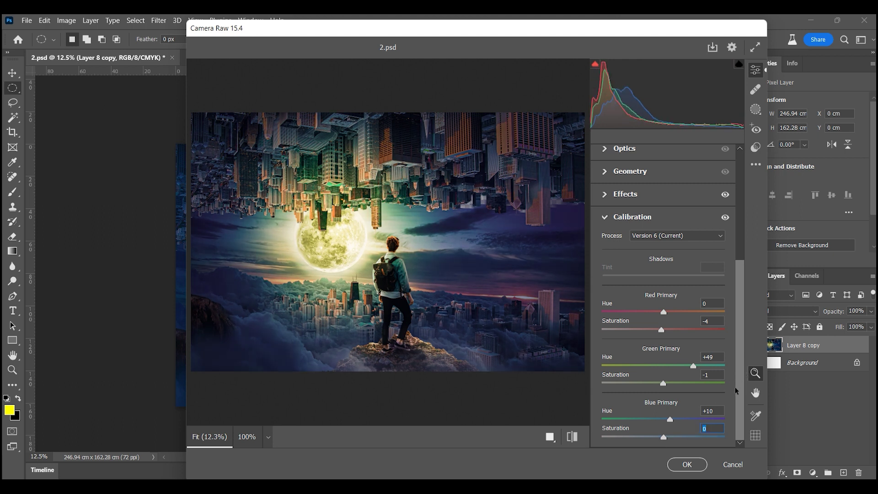
click(687, 465)
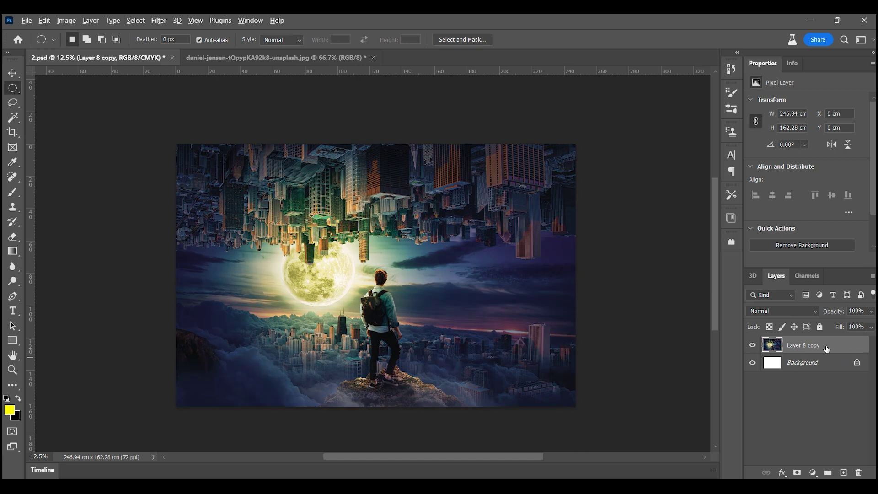
Step: Add a Levels adjustment layer above Layer 8 copy with midtones 0.94 and output white 209
key(ctrl+j)
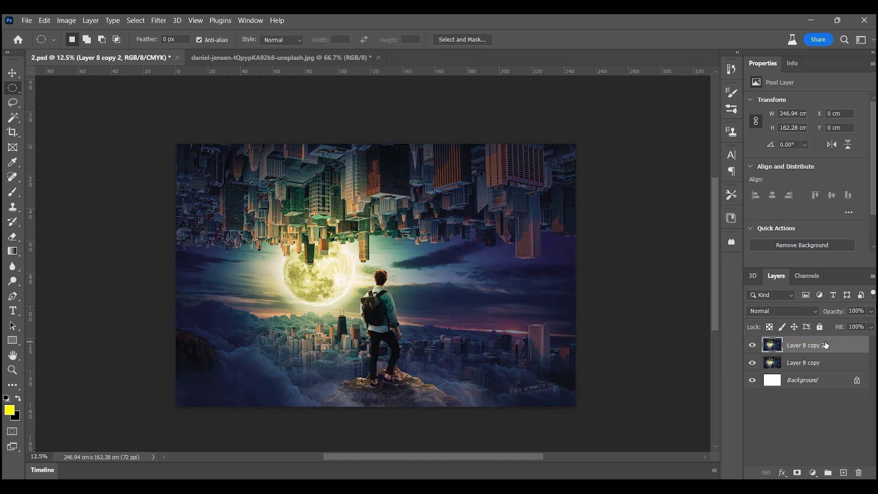
key(ctrl+z)
click(813, 474)
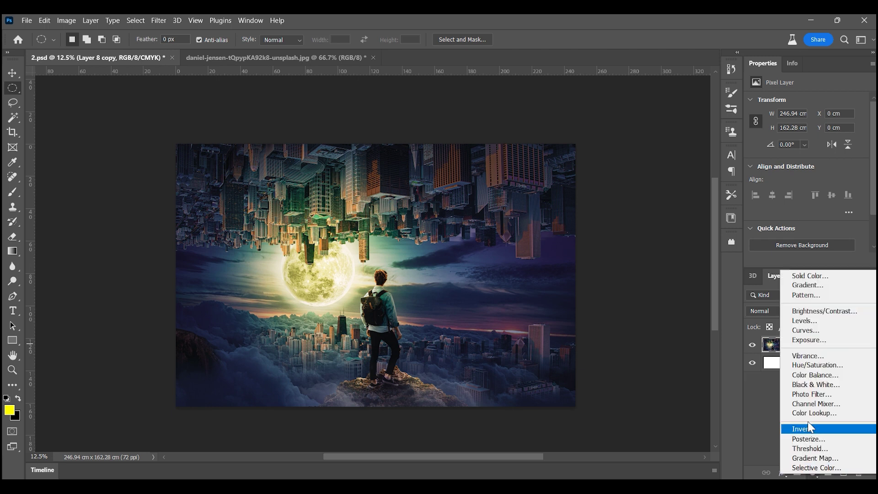
click(801, 319)
drag(814, 183, 814, 180)
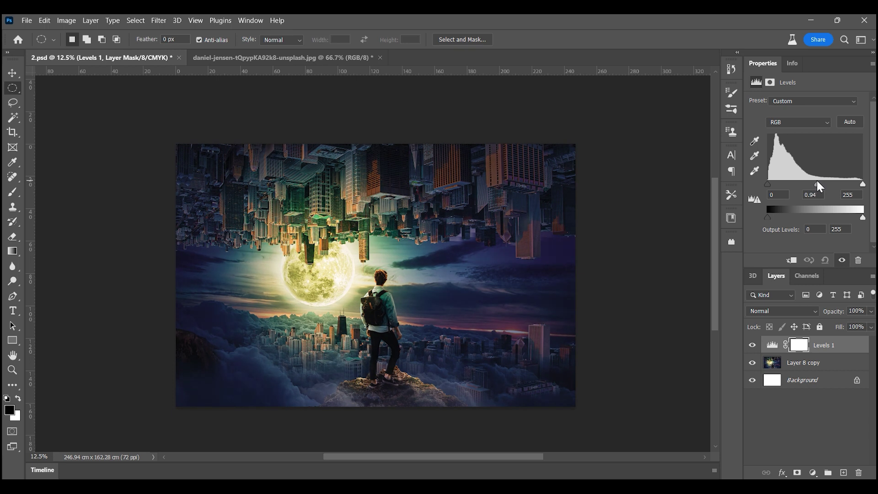
drag(862, 218, 850, 217)
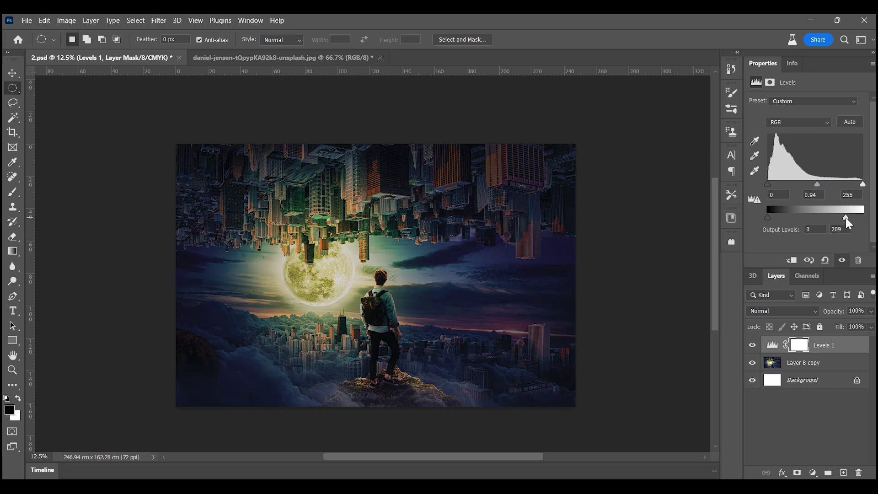
Step: Fit the image to the window and paint the Levels 1 mask centre with an enlarged brush
click(800, 348)
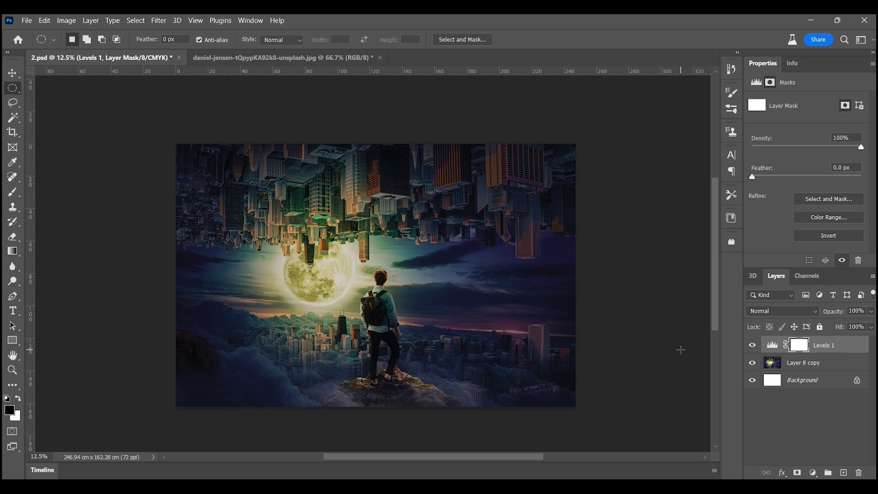
click(12, 193)
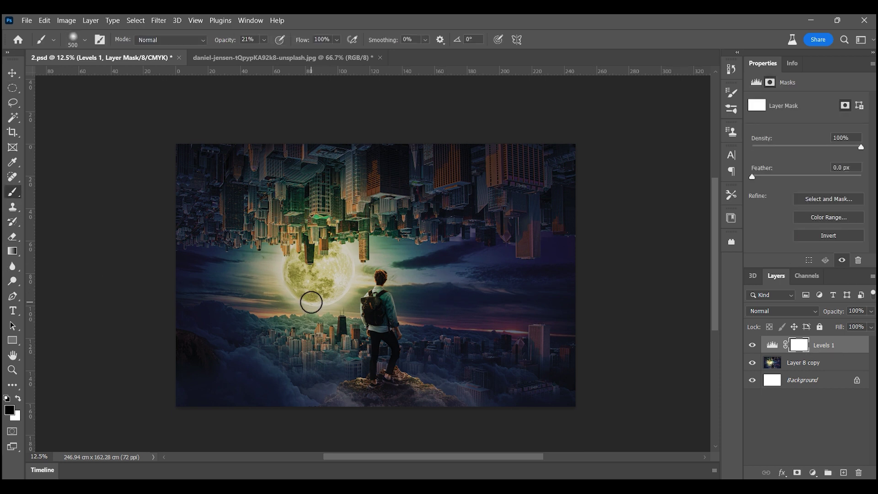
key(ctrl+0)
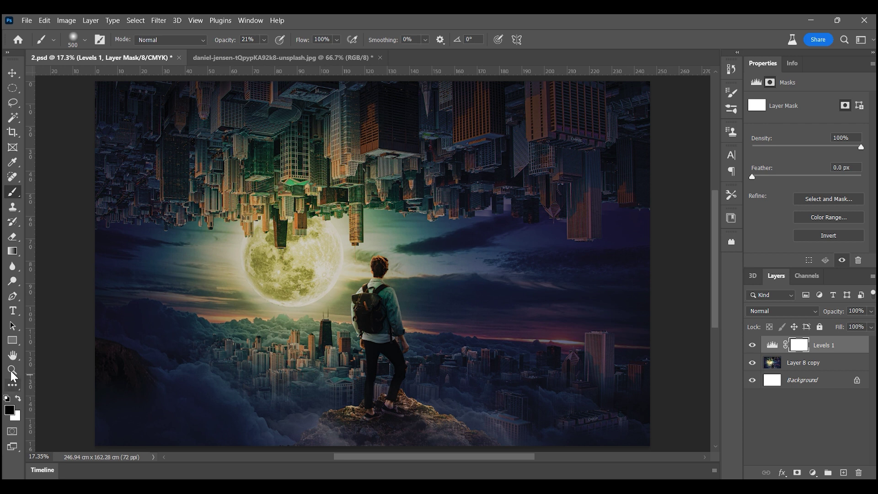
click(12, 370)
alt+click(377, 301)
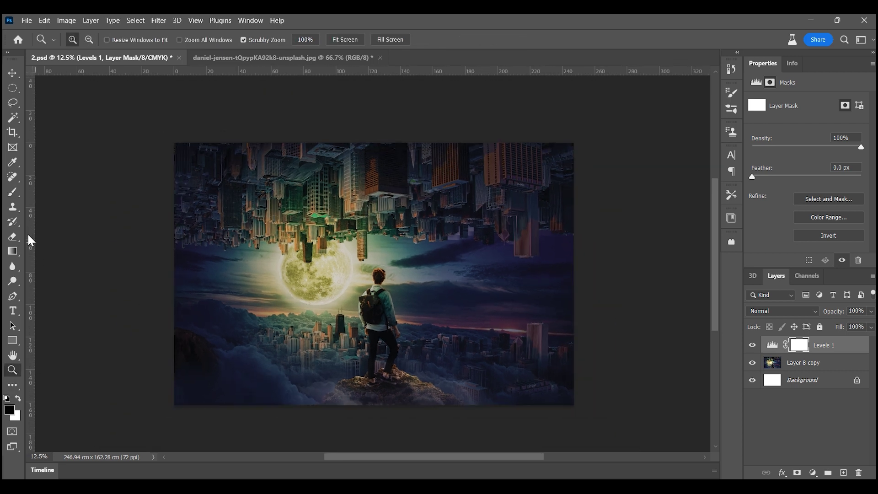
click(13, 196)
key(bracketright)
key(bracketright)
key(bracketright)
key(bracketright)
key(bracketright)
key(bracketright)
key(bracketright)
key(bracketright)
key(bracketright)
key(bracketright)
key(bracketright)
key(bracketright)
click(348, 262)
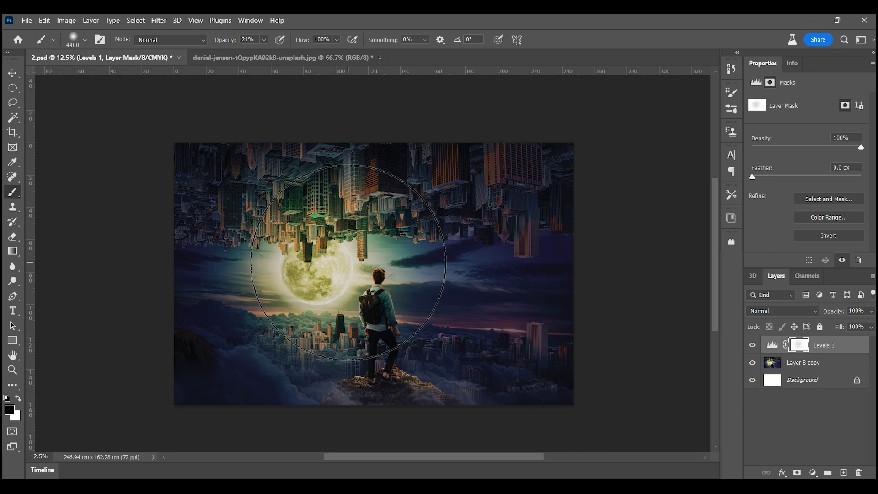
click(373, 290)
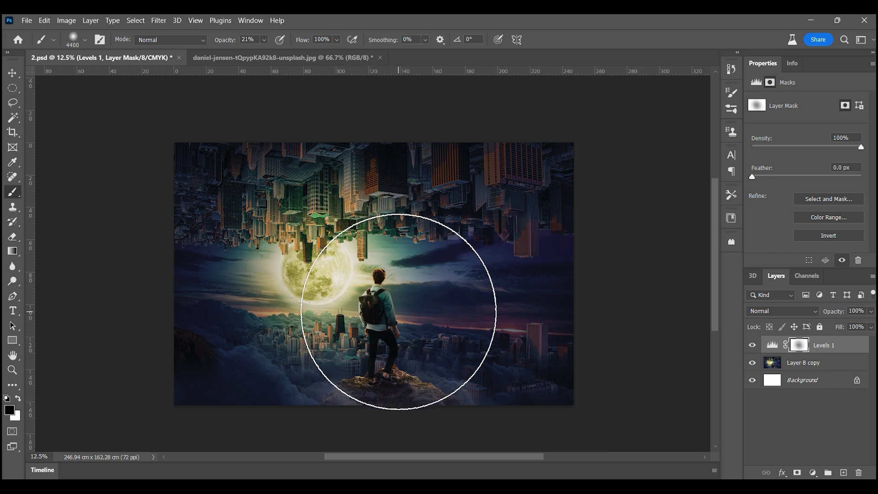
Step: Paint the mask centre fully black at 100% brush opacity, then shrink the brush to 2500
click(264, 39)
drag(268, 53, 313, 53)
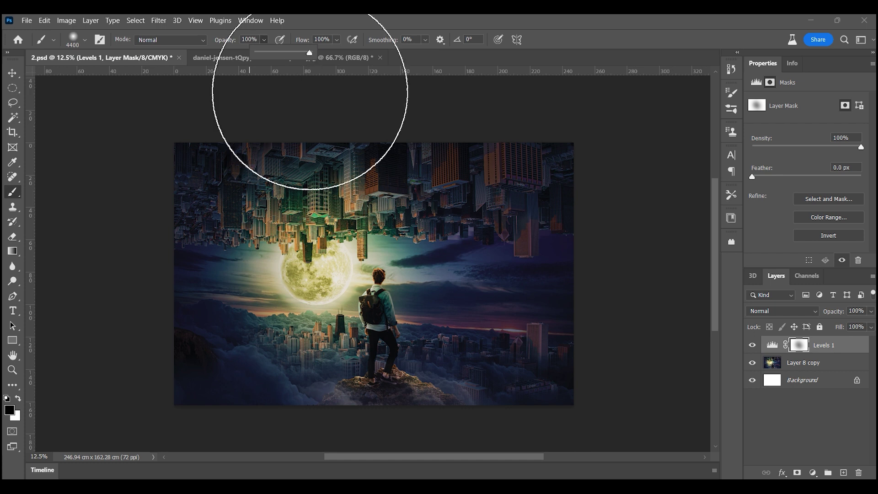
click(300, 274)
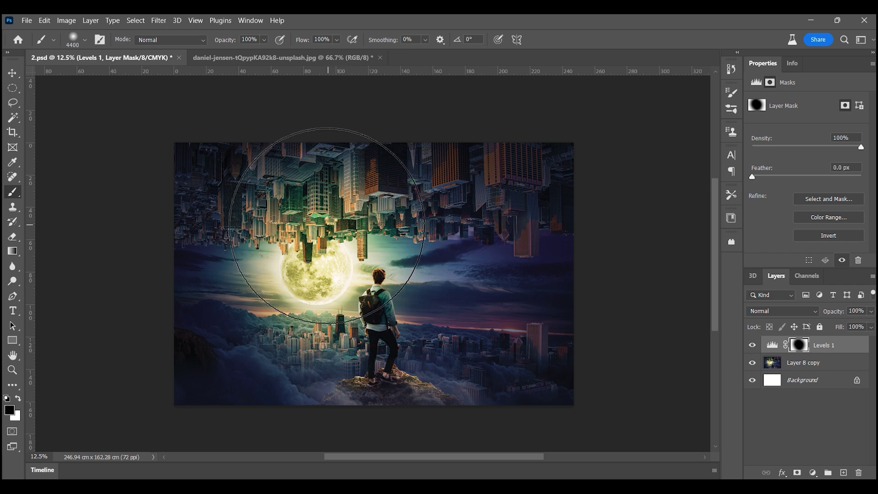
key(bracketleft)
key(bracketleft)
key(bracketleft)
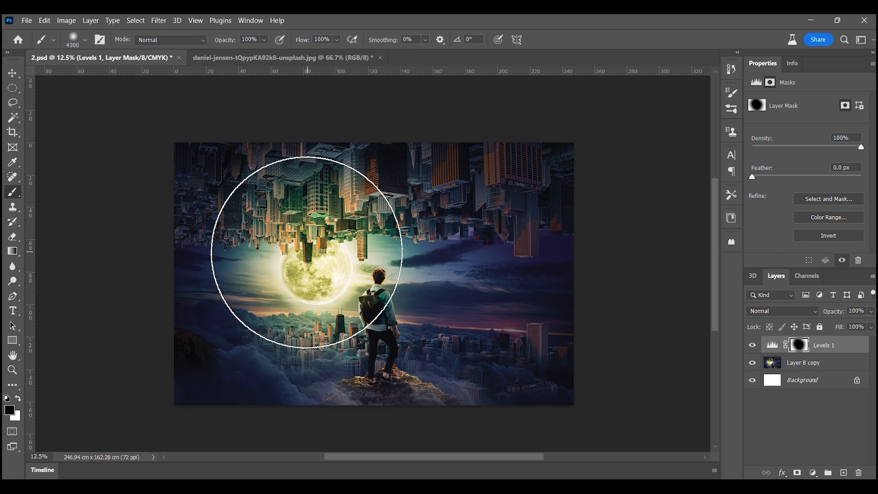
key(bracketleft)
key(bracketleft)
key(bracketleft)
key(bracketleft)
key(bracketleft)
key(bracketleft)
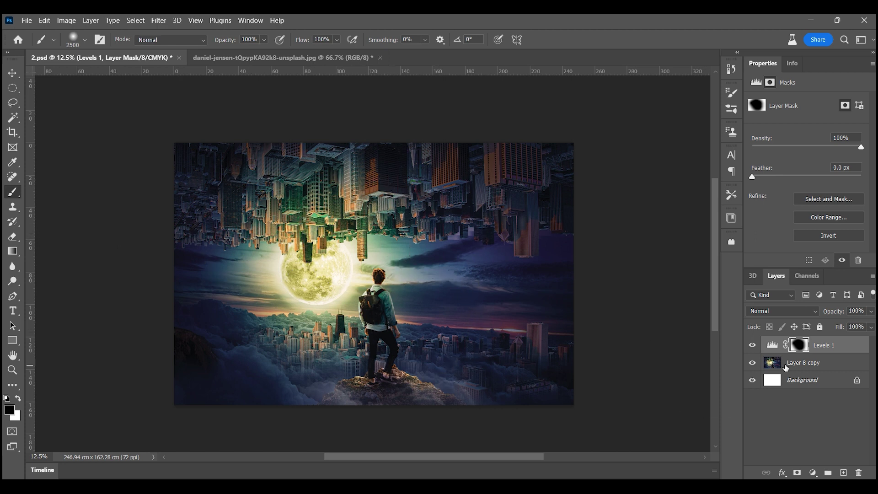
Step: Toggle Levels 1 on and off and zoom on the man and moon to compare
click(752, 345)
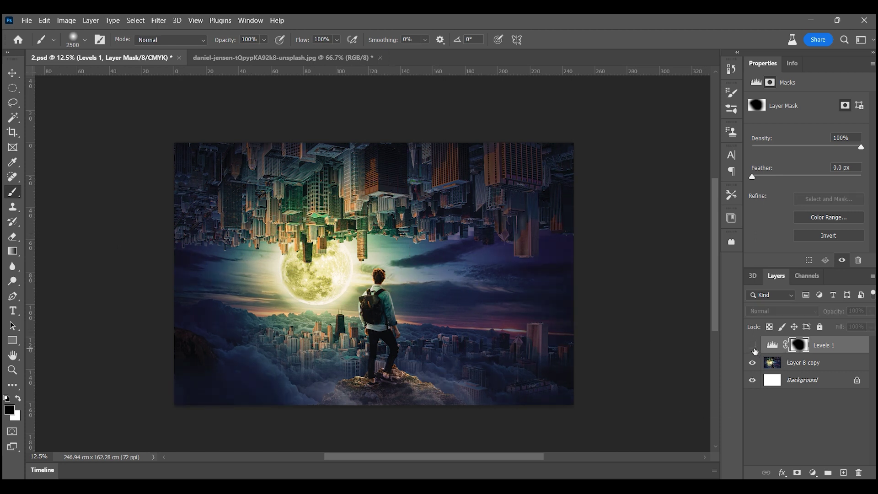
click(752, 346)
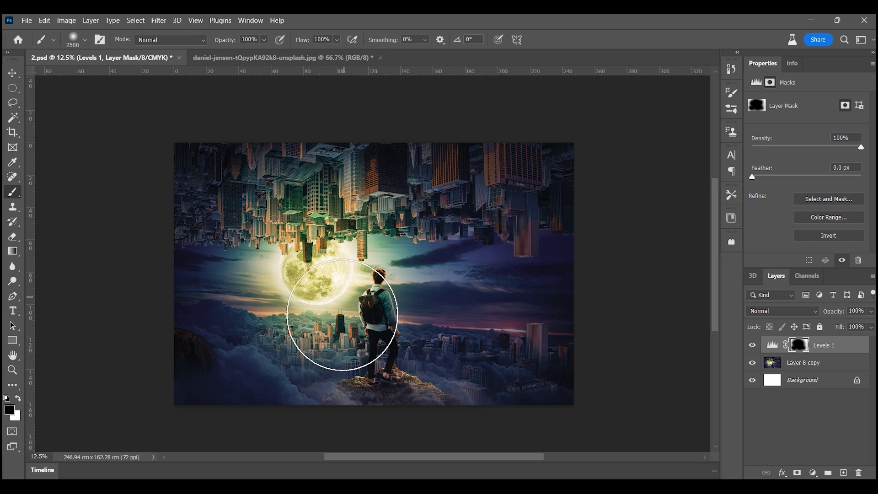
click(752, 346)
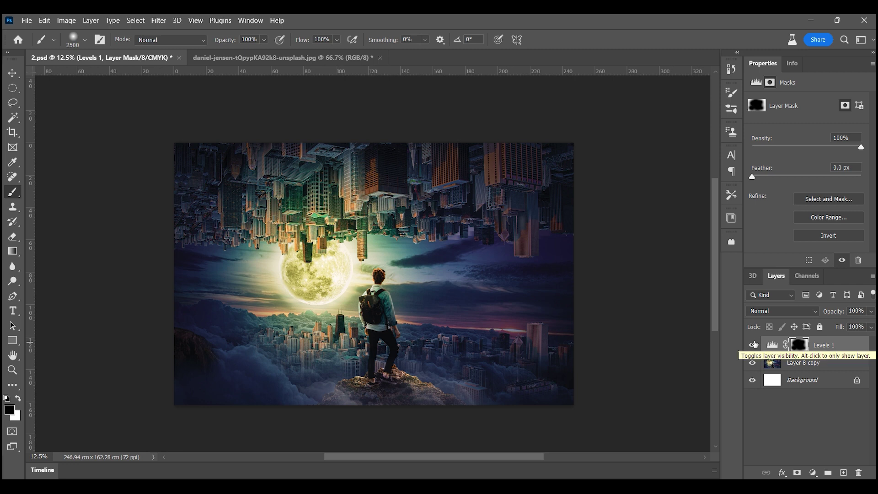
key(ctrl+space)
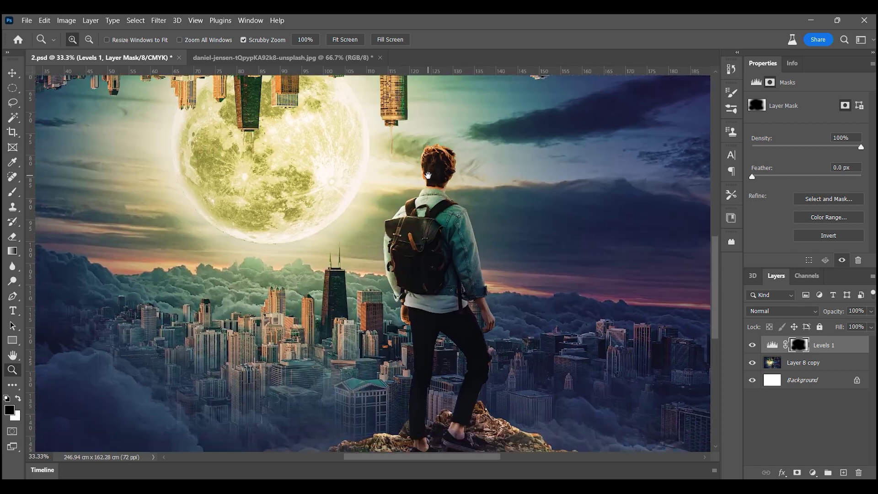
drag(370, 282, 444, 238)
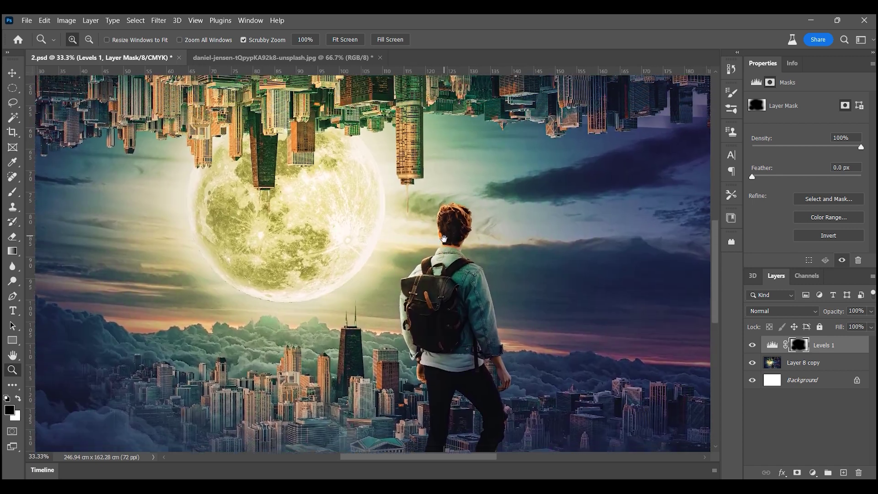
alt+click(449, 182)
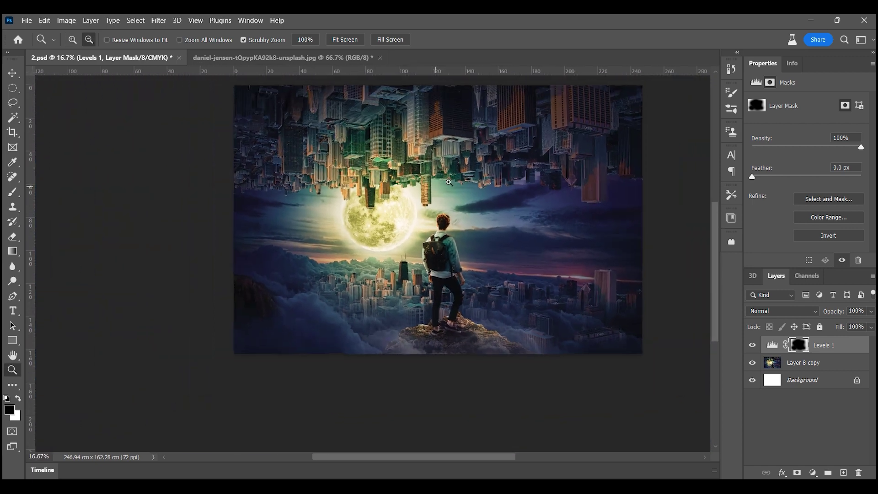
alt+click(449, 182)
Step: Duplicate Levels 1 and Layer 8 copy together and merge them into one layer
shift+click(818, 364)
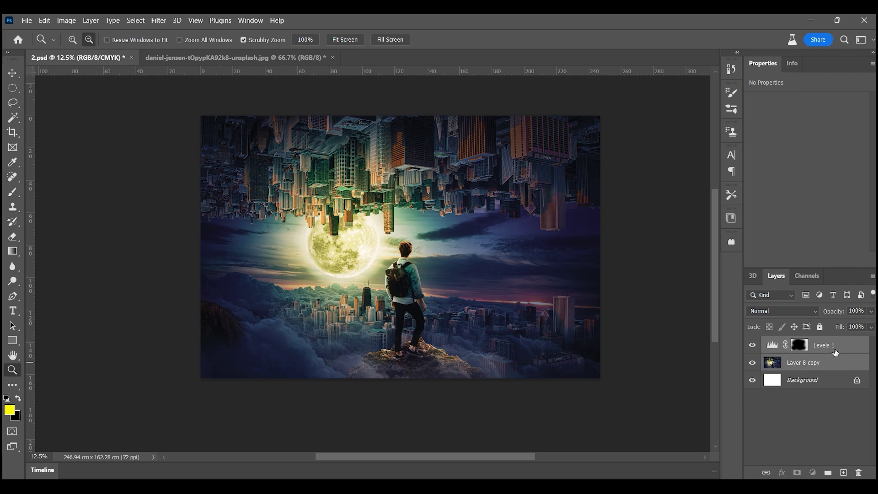
key(ctrl+j)
key(ctrl+e)
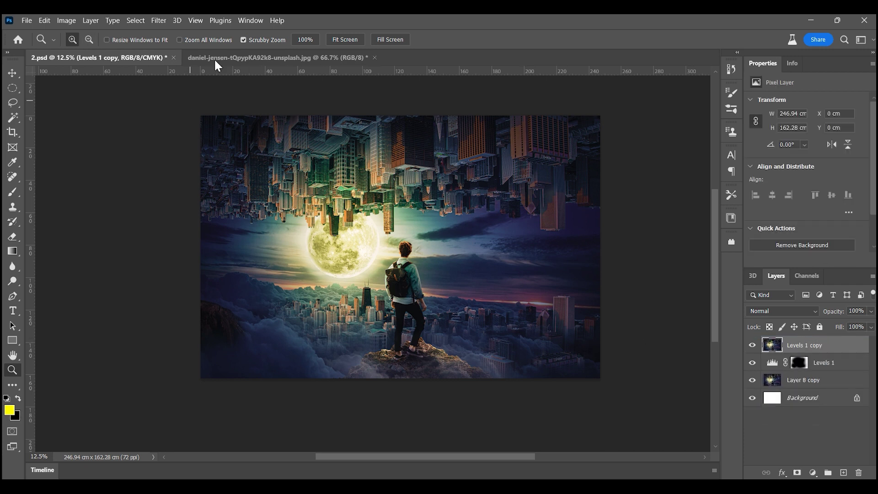
click(158, 21)
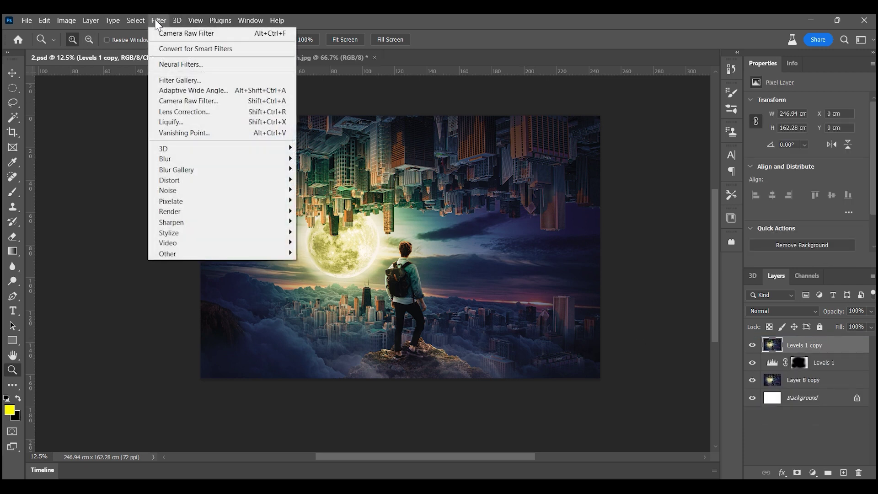
mouse_move(206, 170)
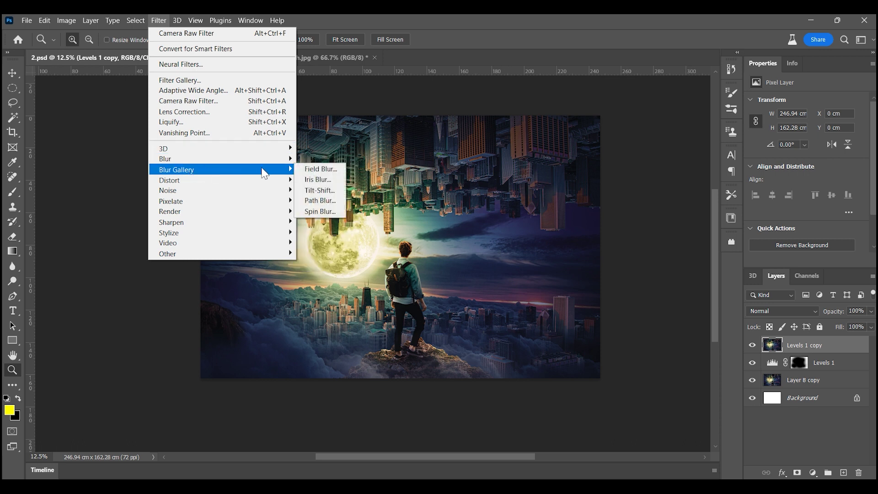
Step: Start a Field Blur with the first pin at 0 px and add pins at the four corners
click(320, 169)
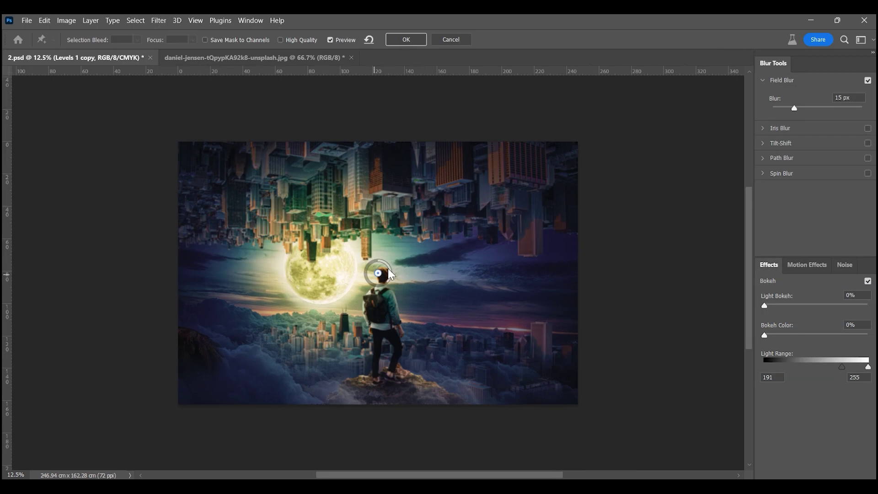
click(842, 98)
text(0)
key(Return)
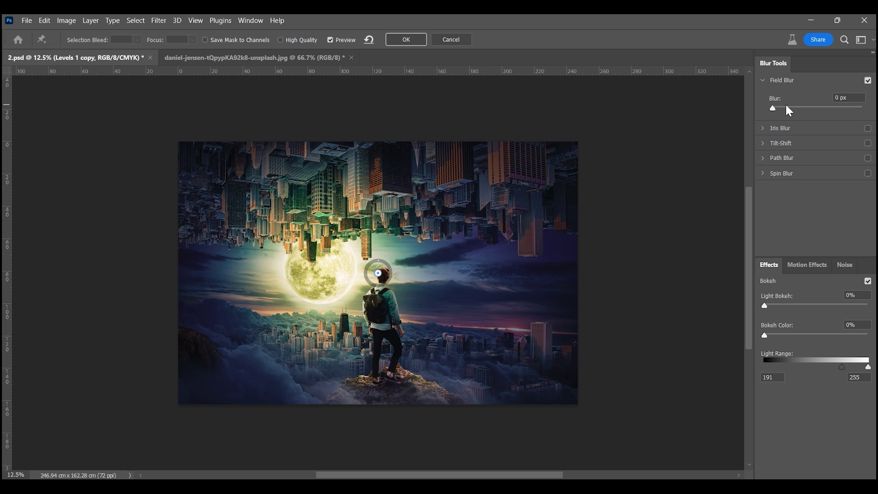
click(543, 184)
click(200, 174)
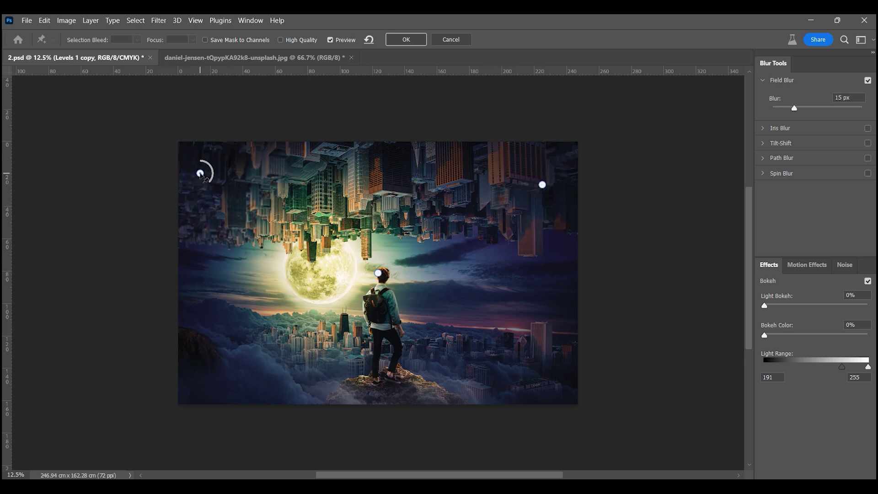
click(202, 372)
click(553, 376)
Step: Add 0 px blur pins on the moon and the upside-down city
click(325, 281)
text(0)
key(Return)
click(317, 216)
double_click(847, 98)
text(0)
key(Return)
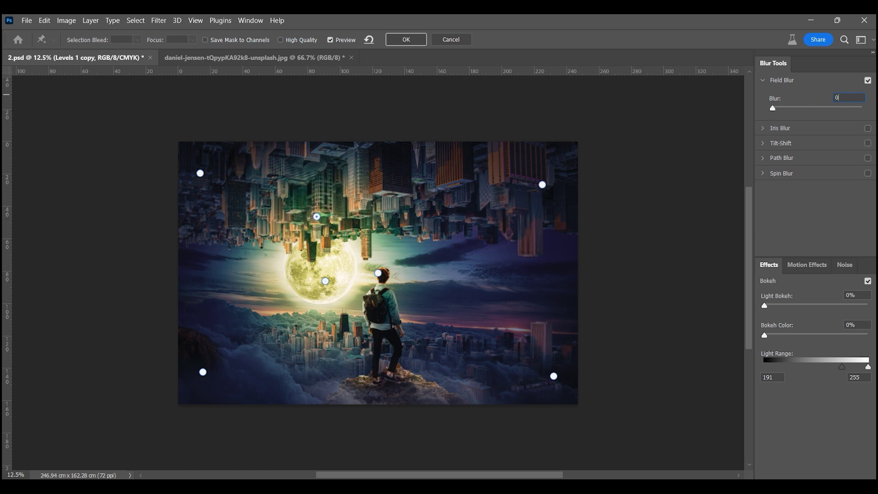
Step: Pin the lower city and the man at 0 px and commit the Field Blur
click(345, 338)
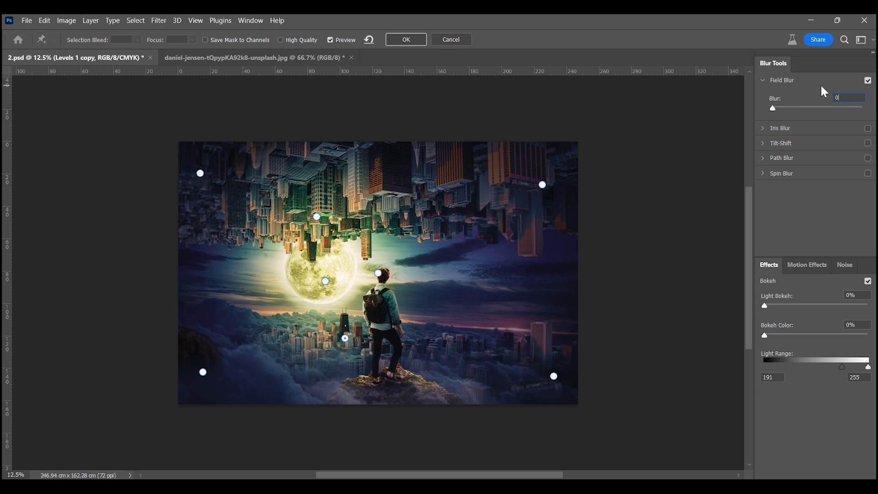
click(395, 305)
double_click(854, 99)
text(0)
key(Return)
click(392, 40)
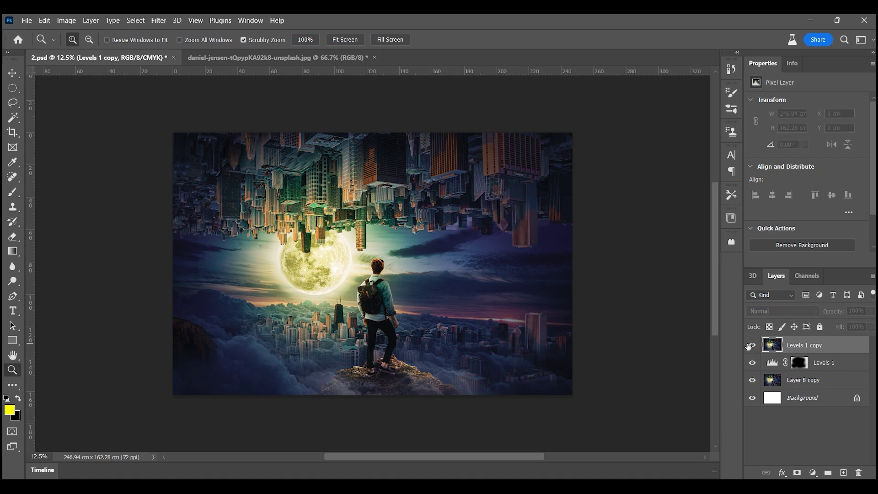
click(397, 271)
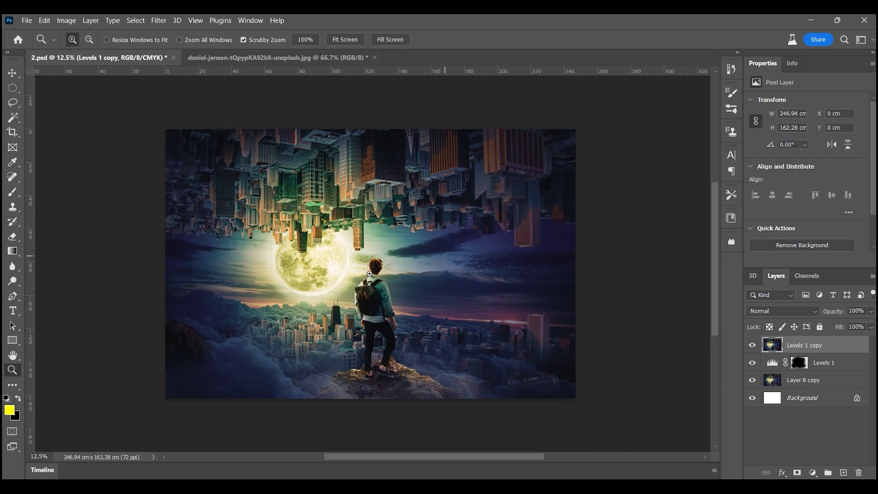
alt+click(353, 280)
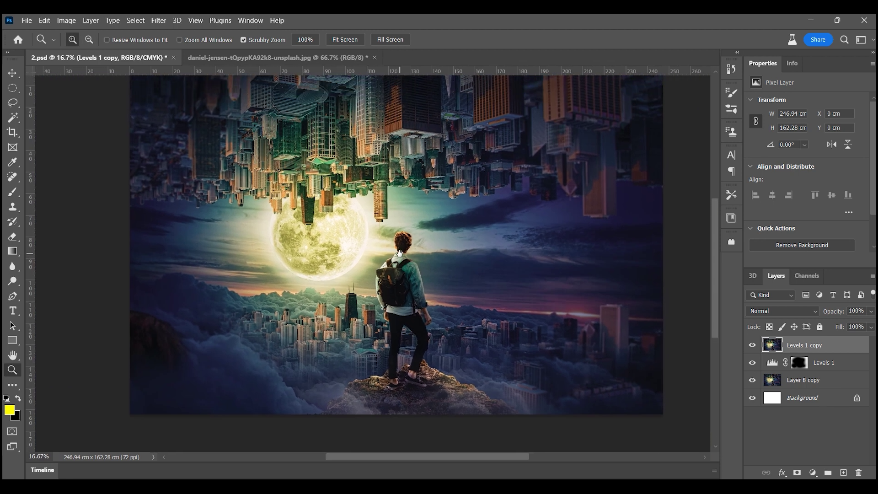
alt+click(396, 204)
drag(396, 205, 386, 214)
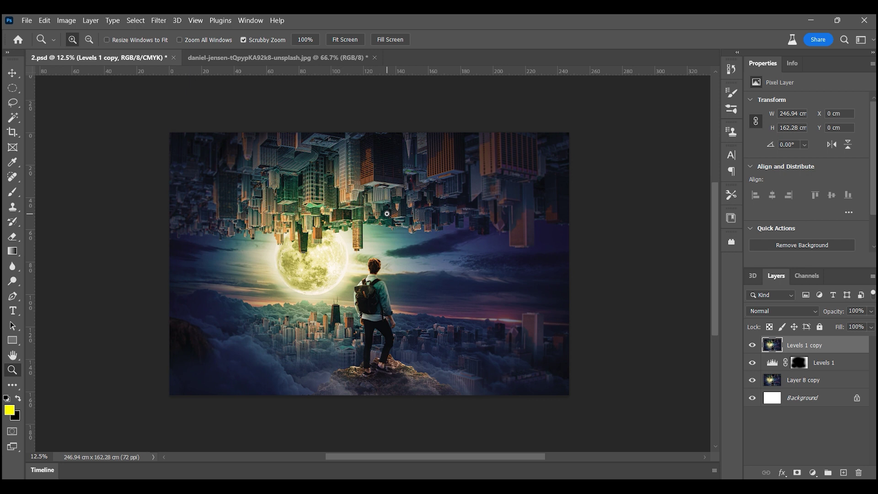